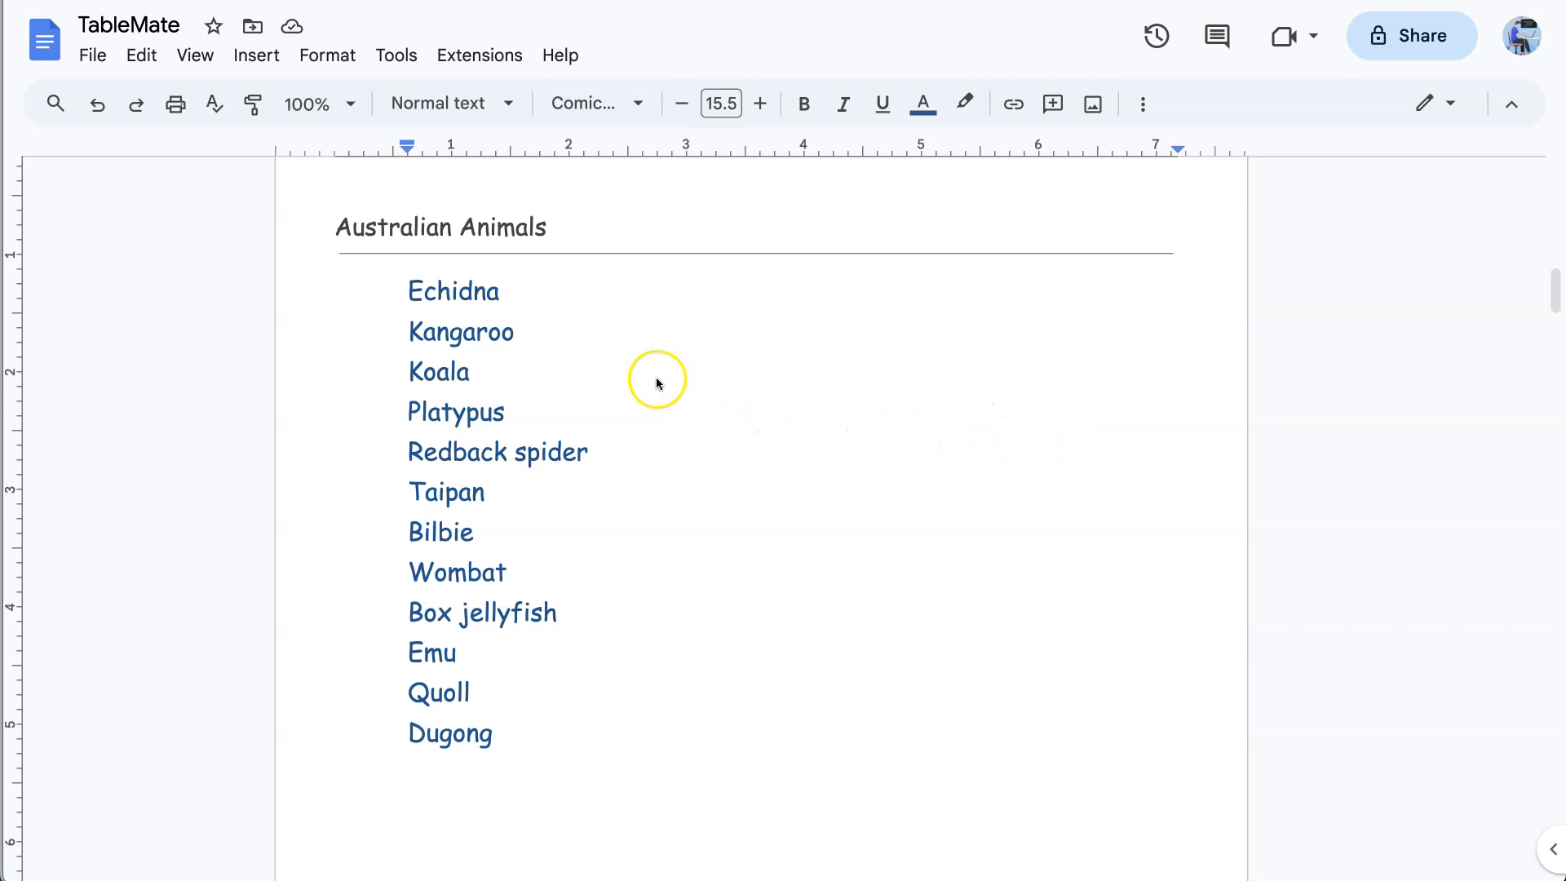
Step: Search the Google Workspace Marketplace add-ons for "tablemate" and open the TableMate listing
{"action": "left_click", "coordinate": [488, 58]}
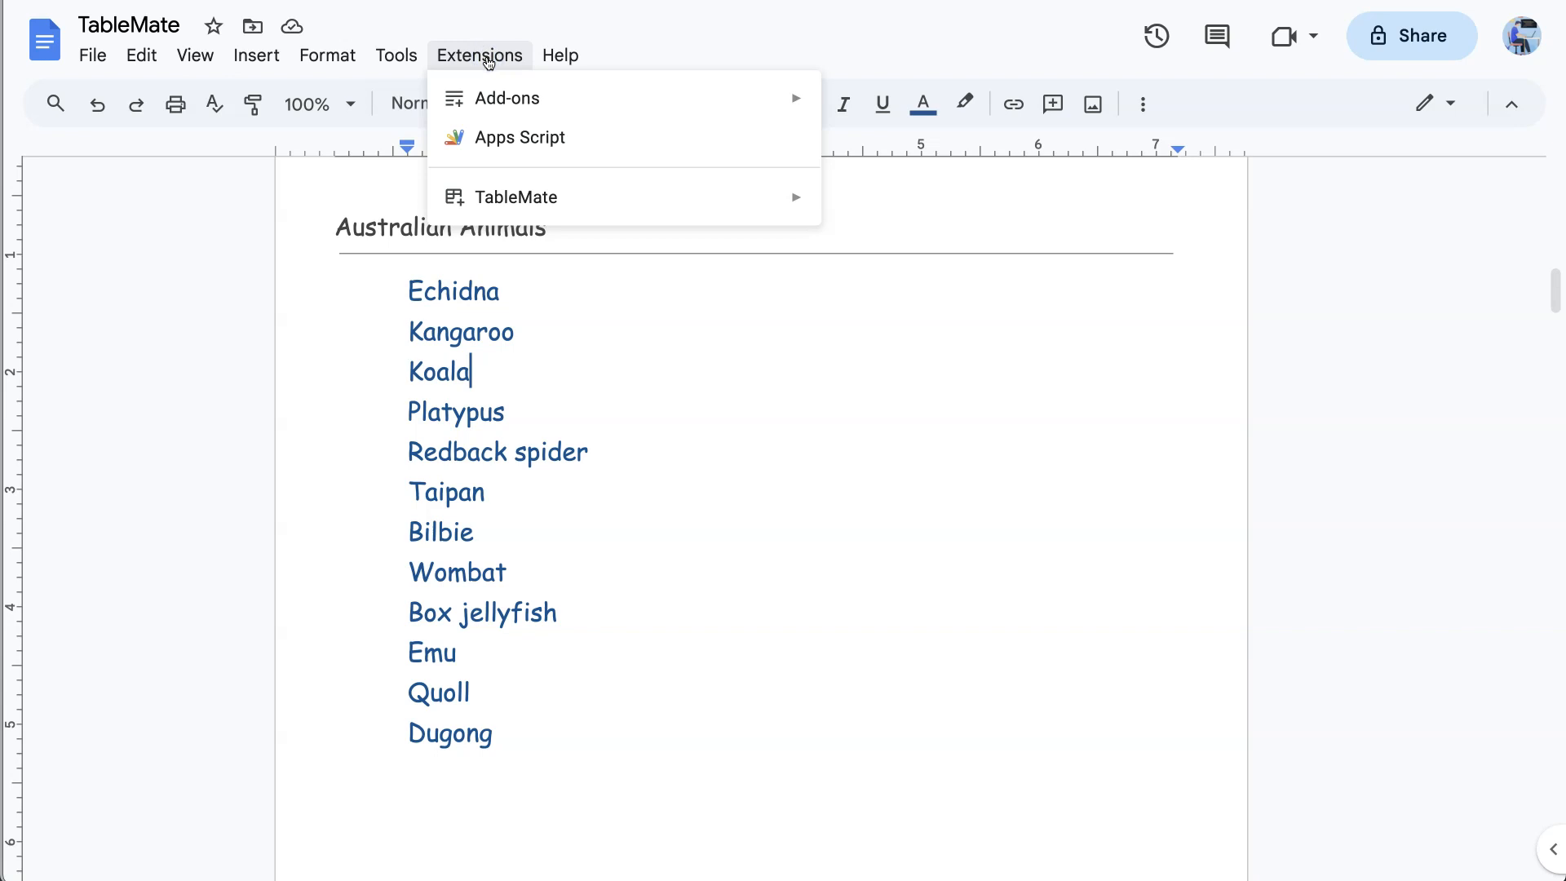
{"action": "mouse_move", "coordinate": [526, 98]}
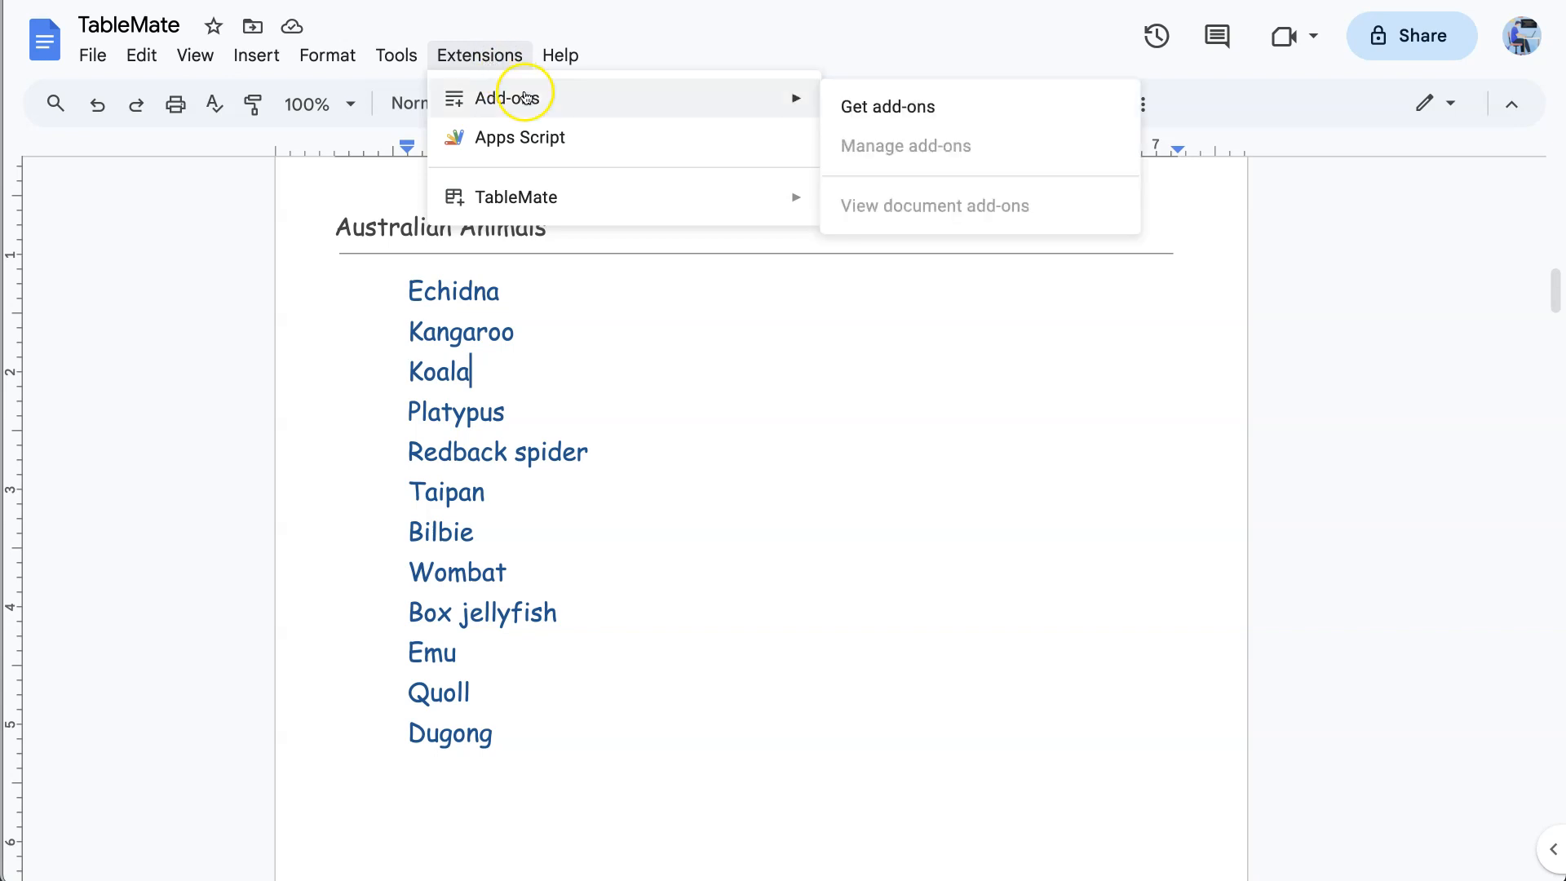
{"action": "left_click", "coordinate": [897, 106]}
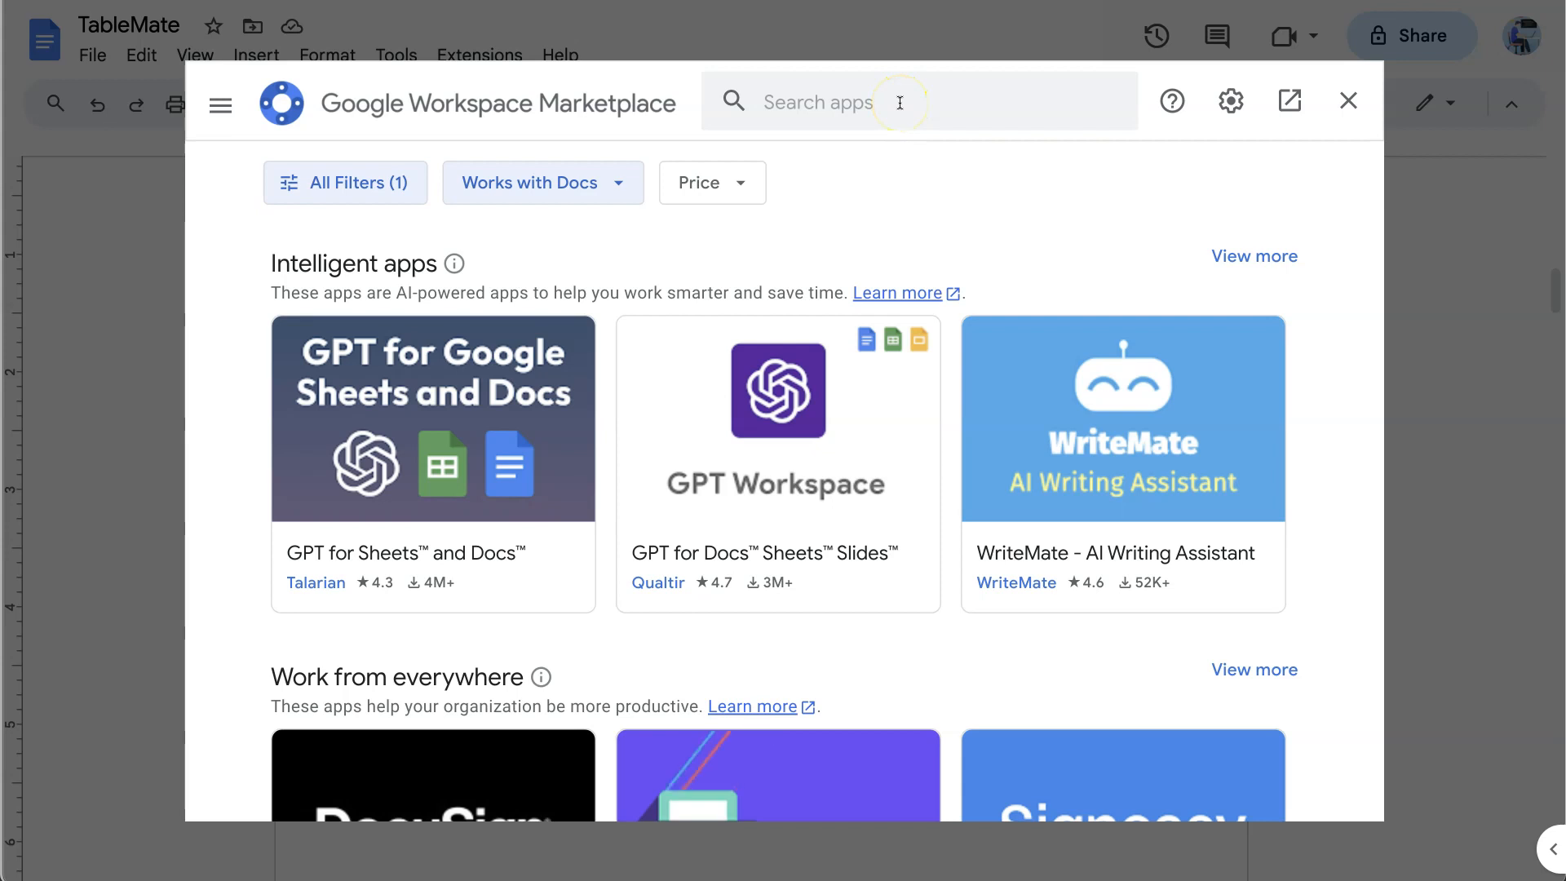
{"action": "left_click", "coordinate": [900, 103]}
{"action": "type", "text": "tablemate"}
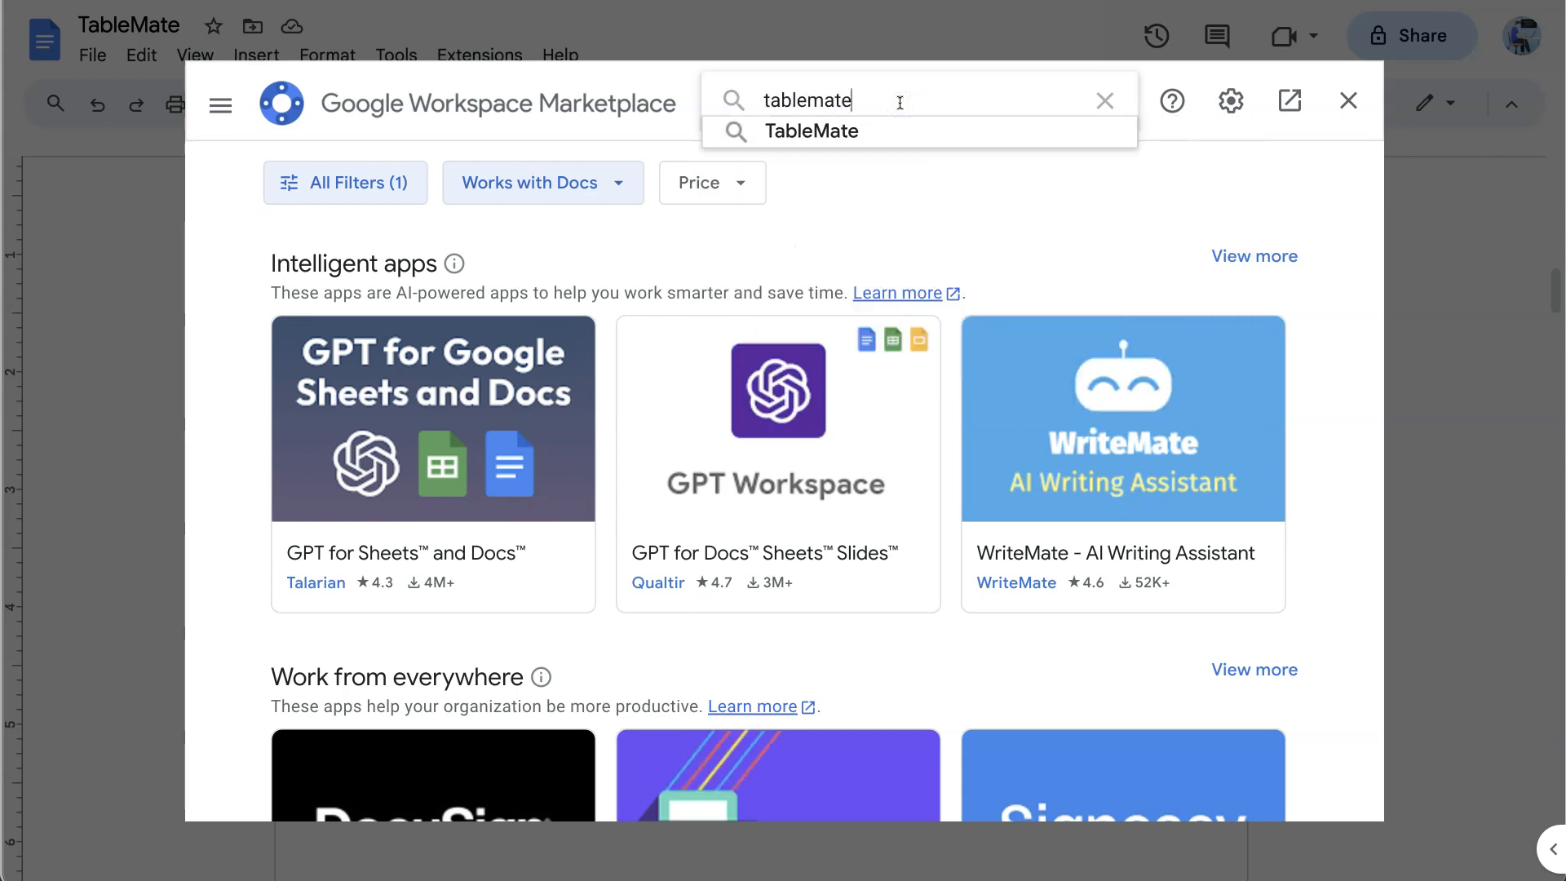
{"action": "key", "text": "Return"}
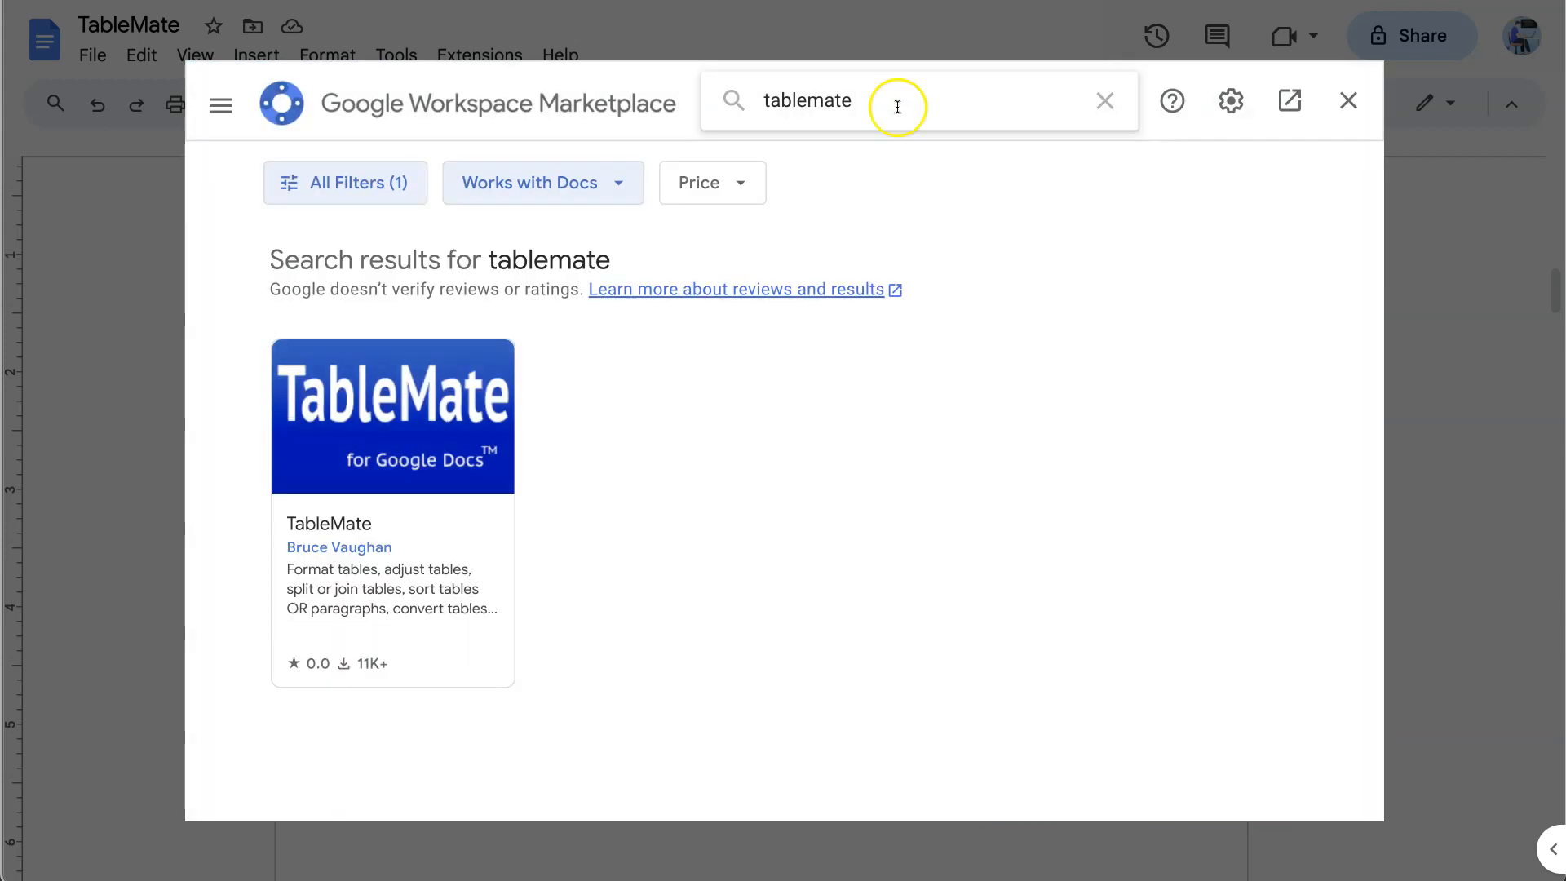
{"action": "left_click", "coordinate": [380, 410]}
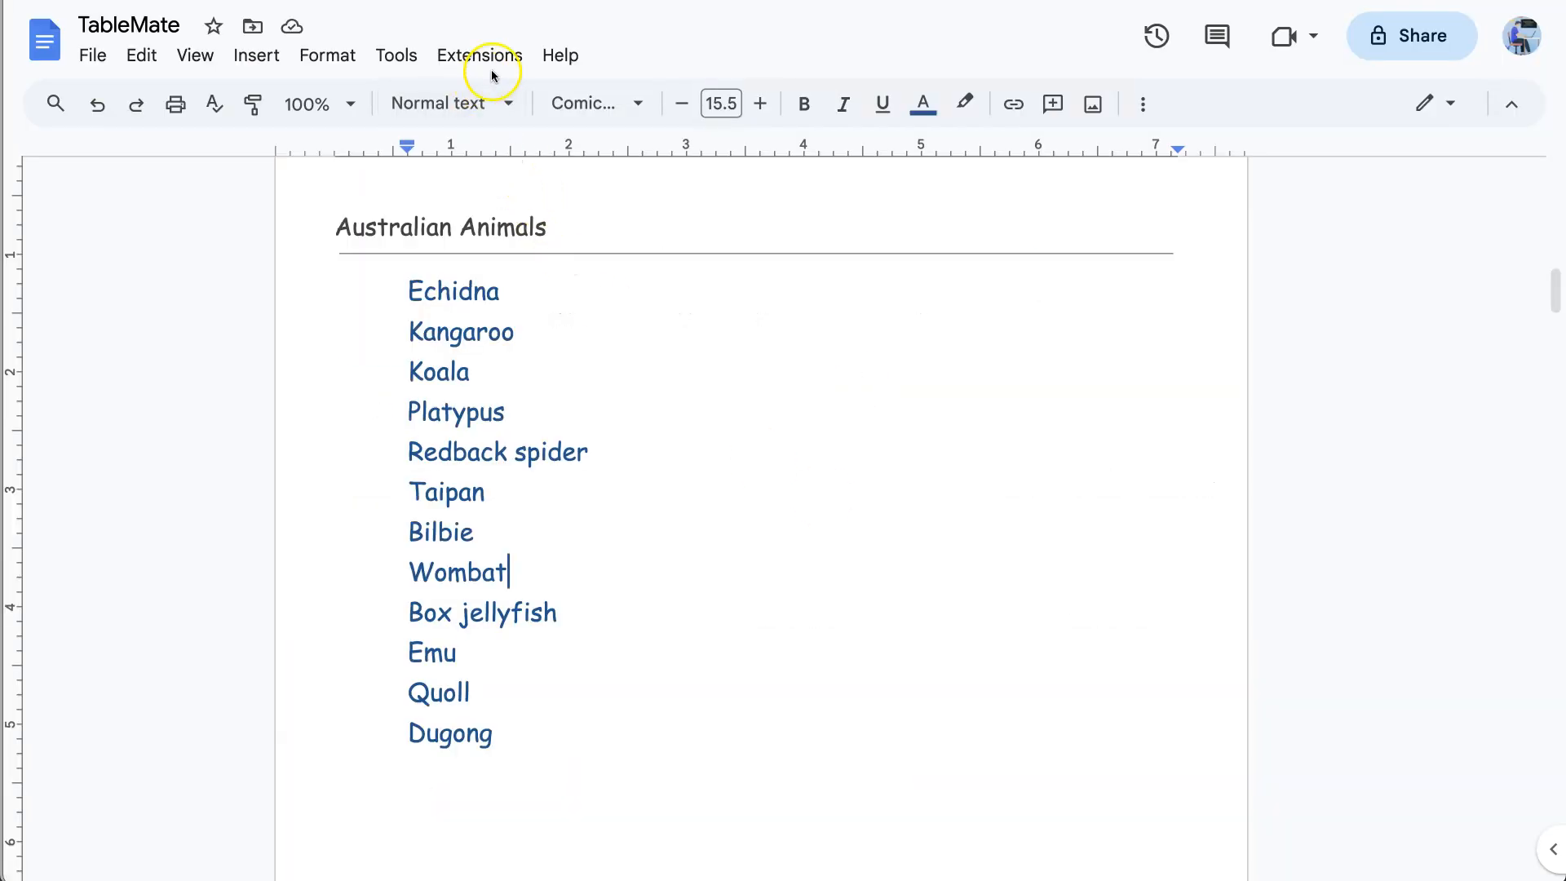
Step: Start the TableMate add-on and set its sorting tool to sort paragraphs
{"action": "left_click", "coordinate": [503, 57]}
{"action": "mouse_move", "coordinate": [580, 203]}
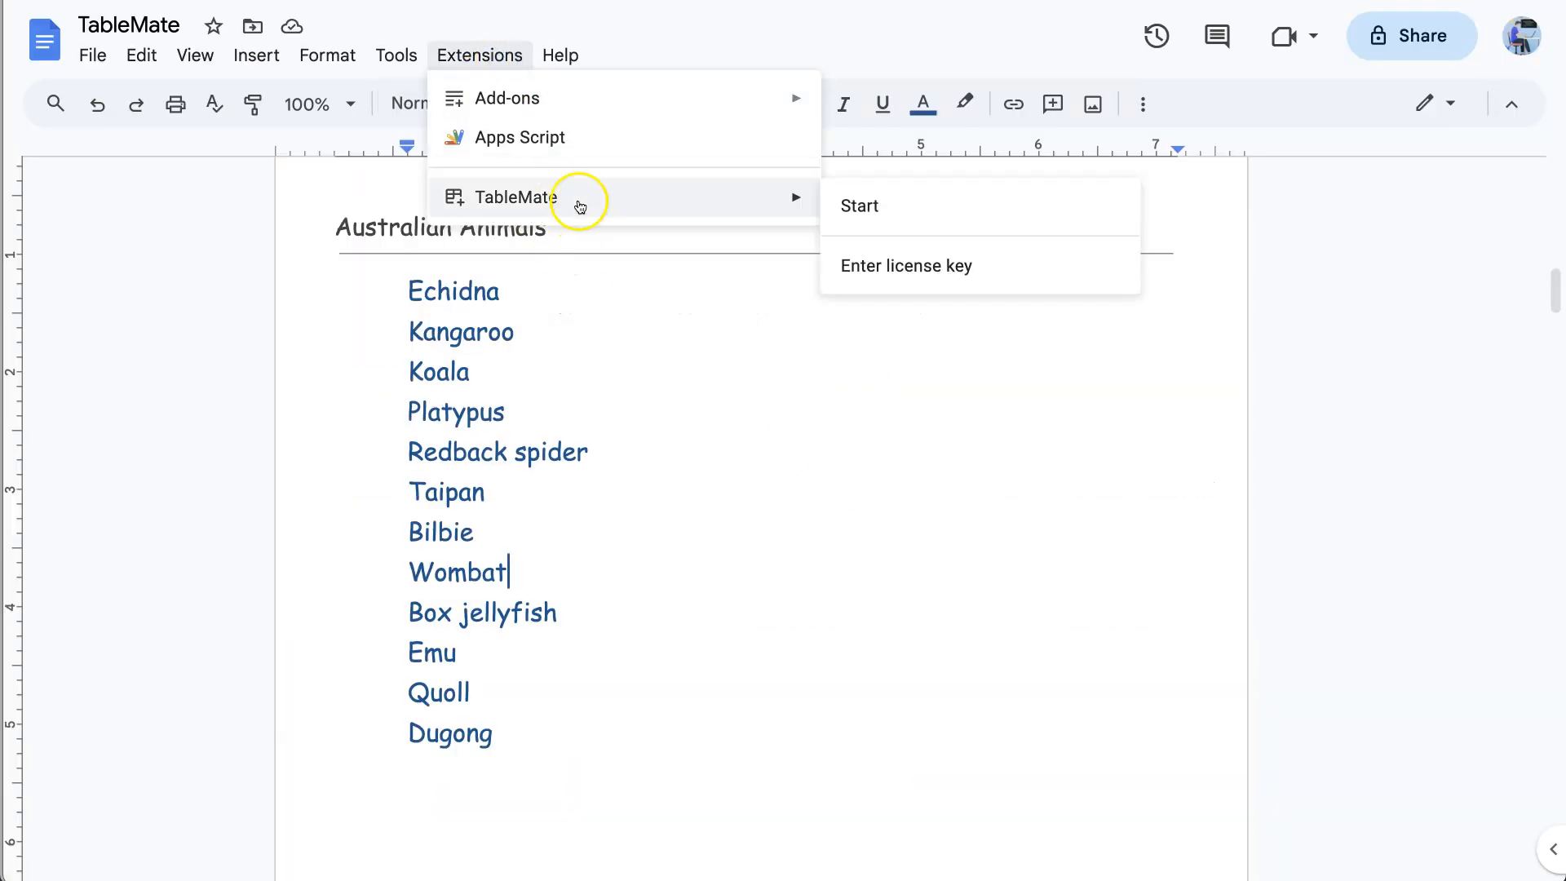
{"action": "left_click", "coordinate": [892, 205]}
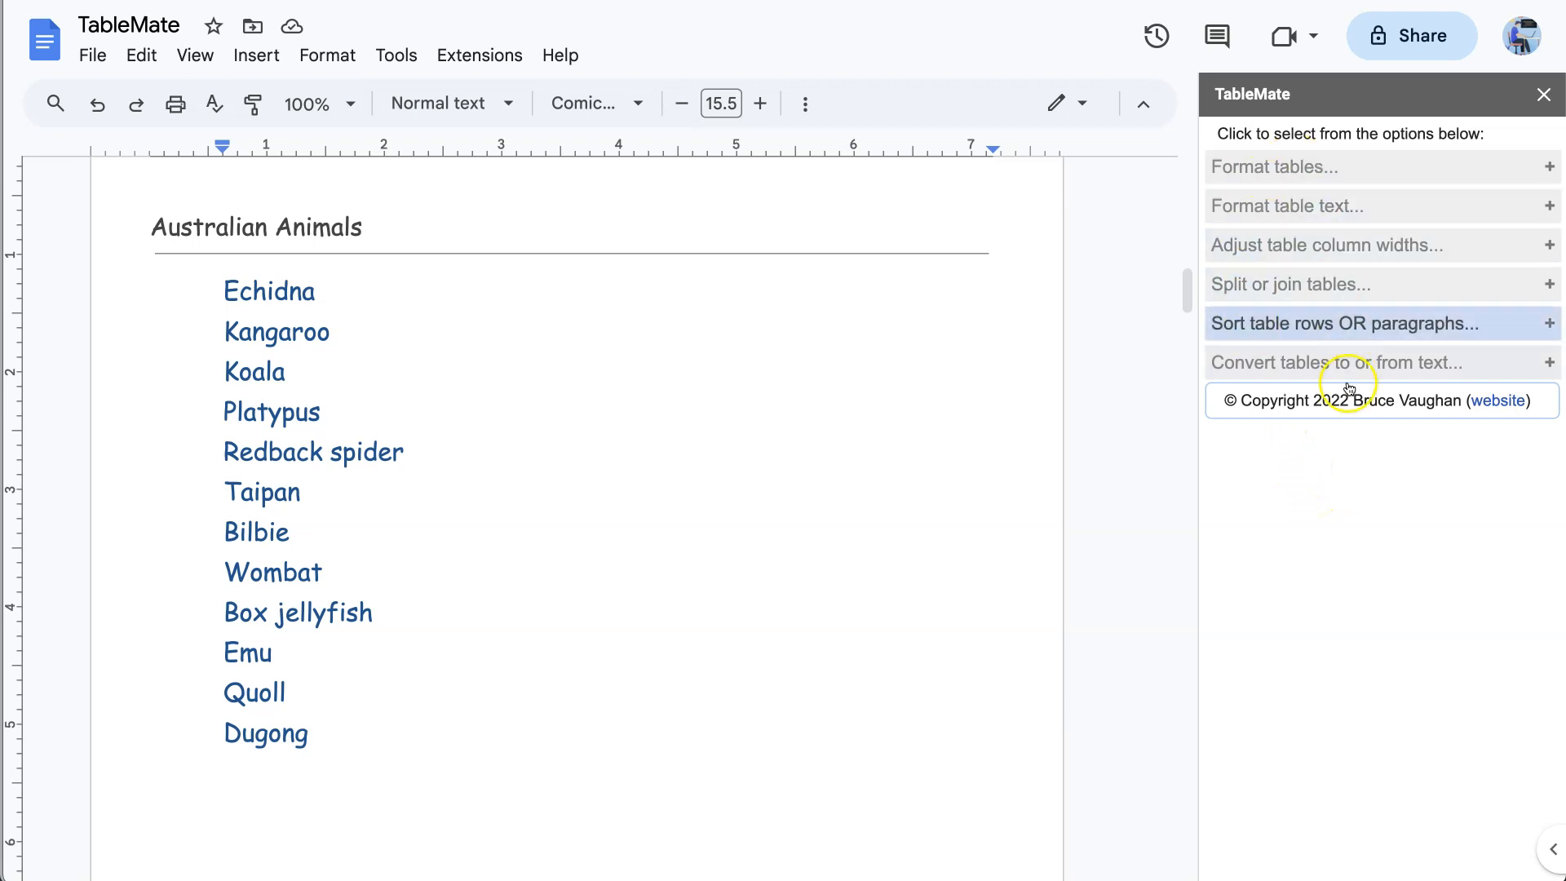
{"action": "left_click", "coordinate": [1412, 326]}
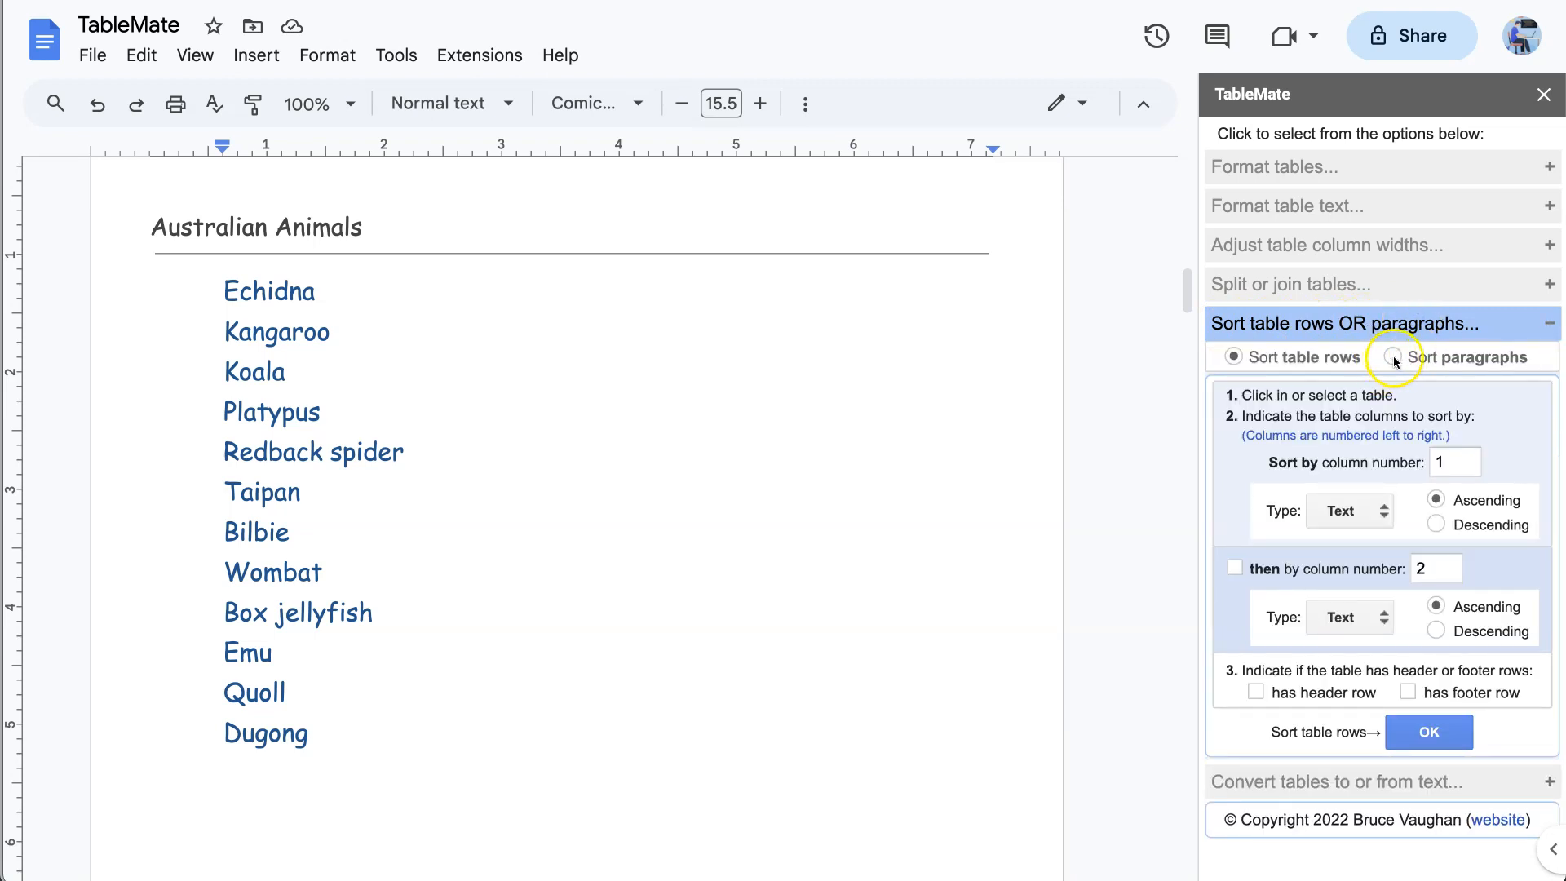
{"action": "left_click", "coordinate": [1441, 358]}
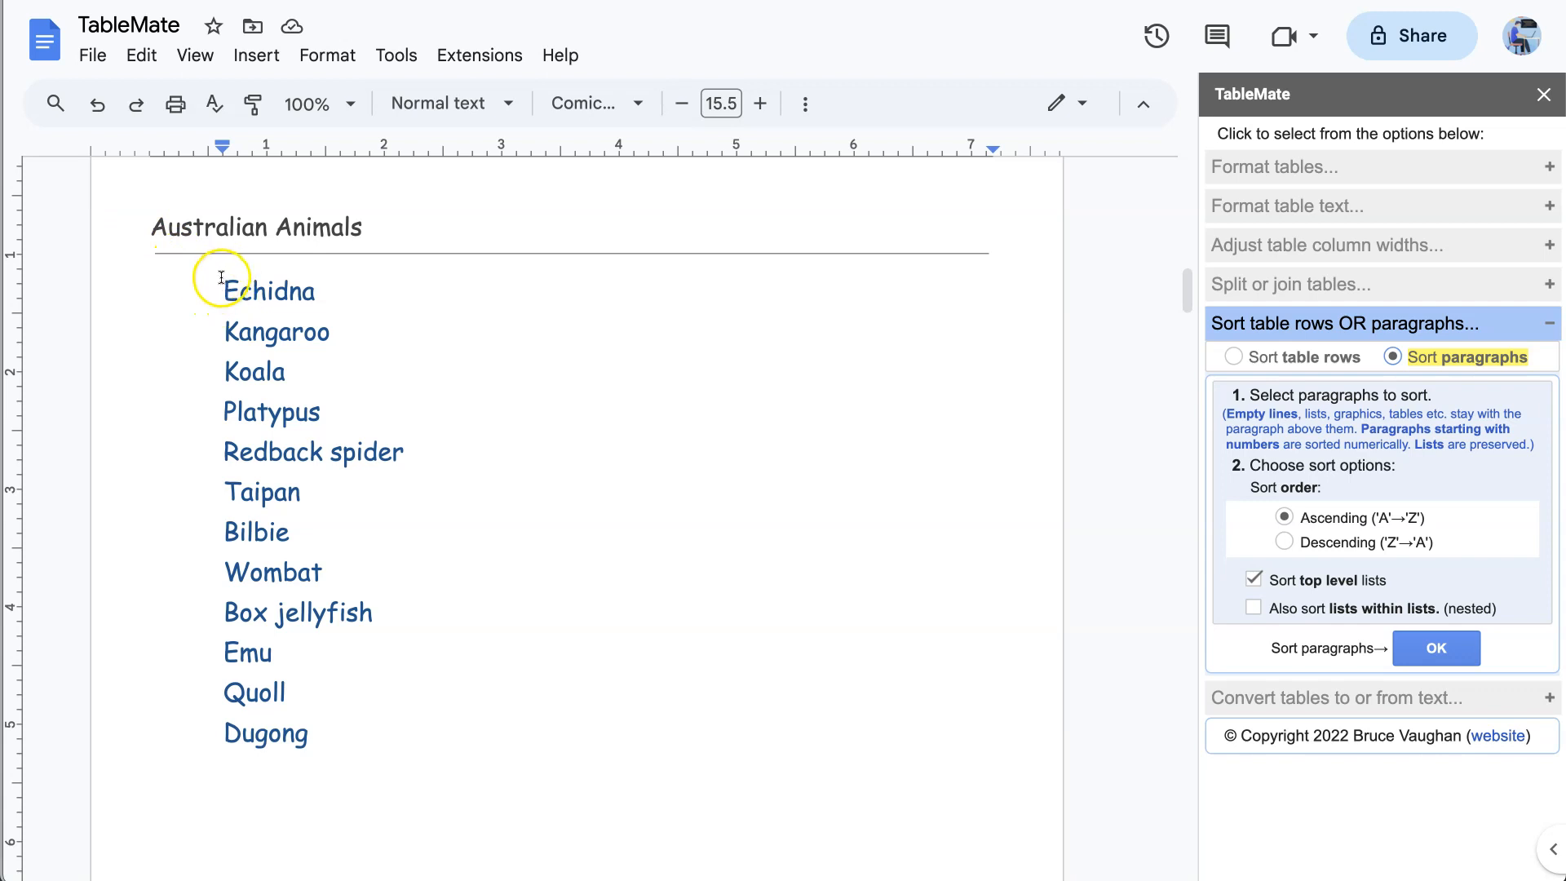
Step: Sort the whole Australian Animals list in ascending order with sorting of top level lists turned off
{"action": "left_click_drag", "start_coordinate": [226, 289], "coordinate": [324, 738]}
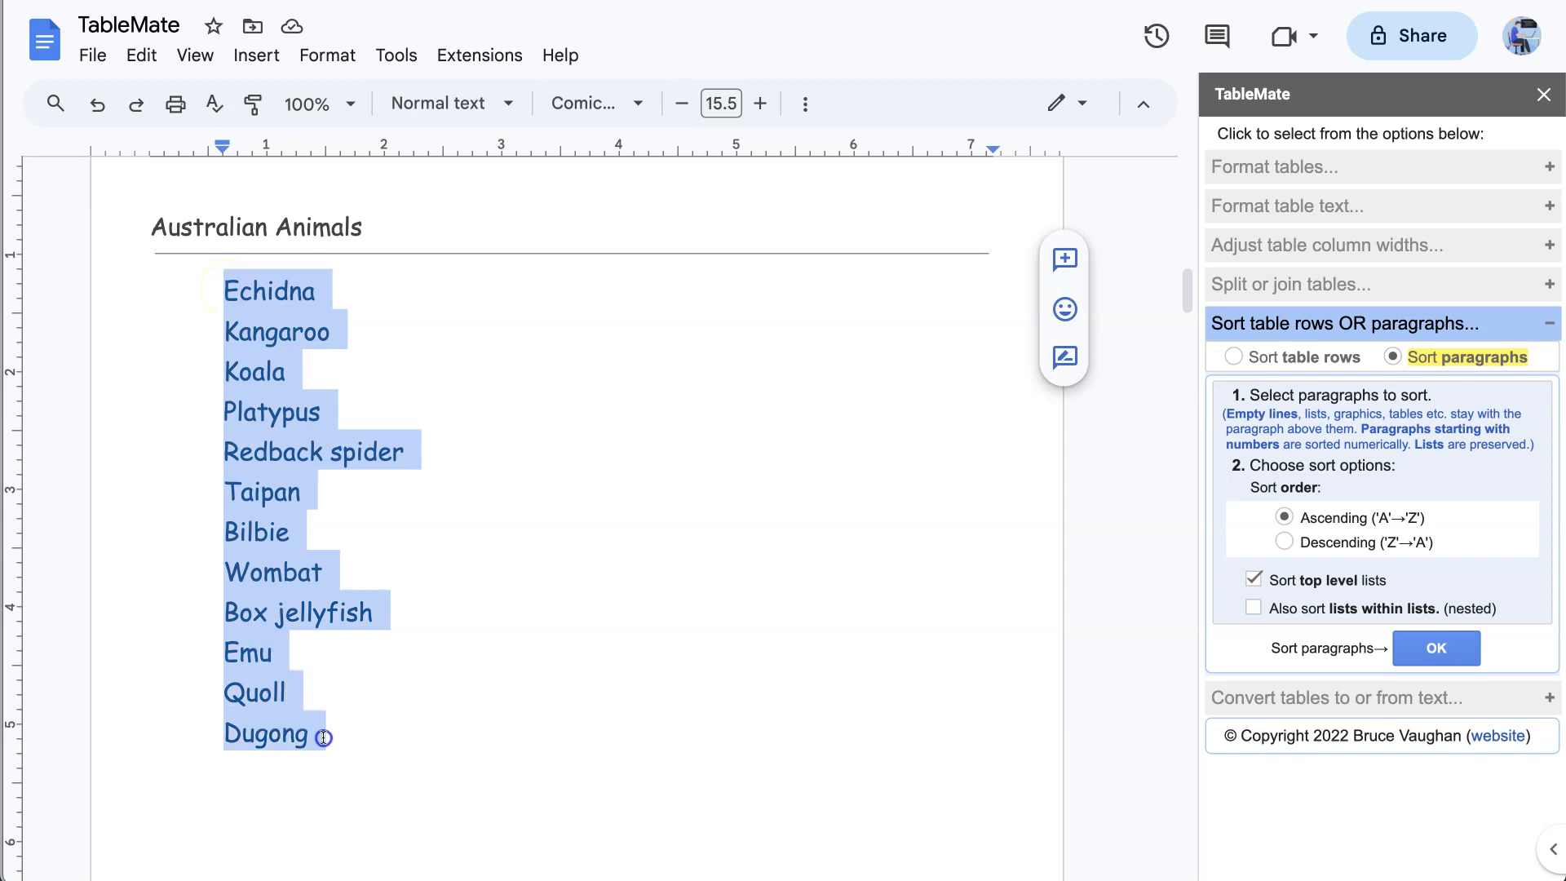
{"action": "left_click", "coordinate": [1286, 518]}
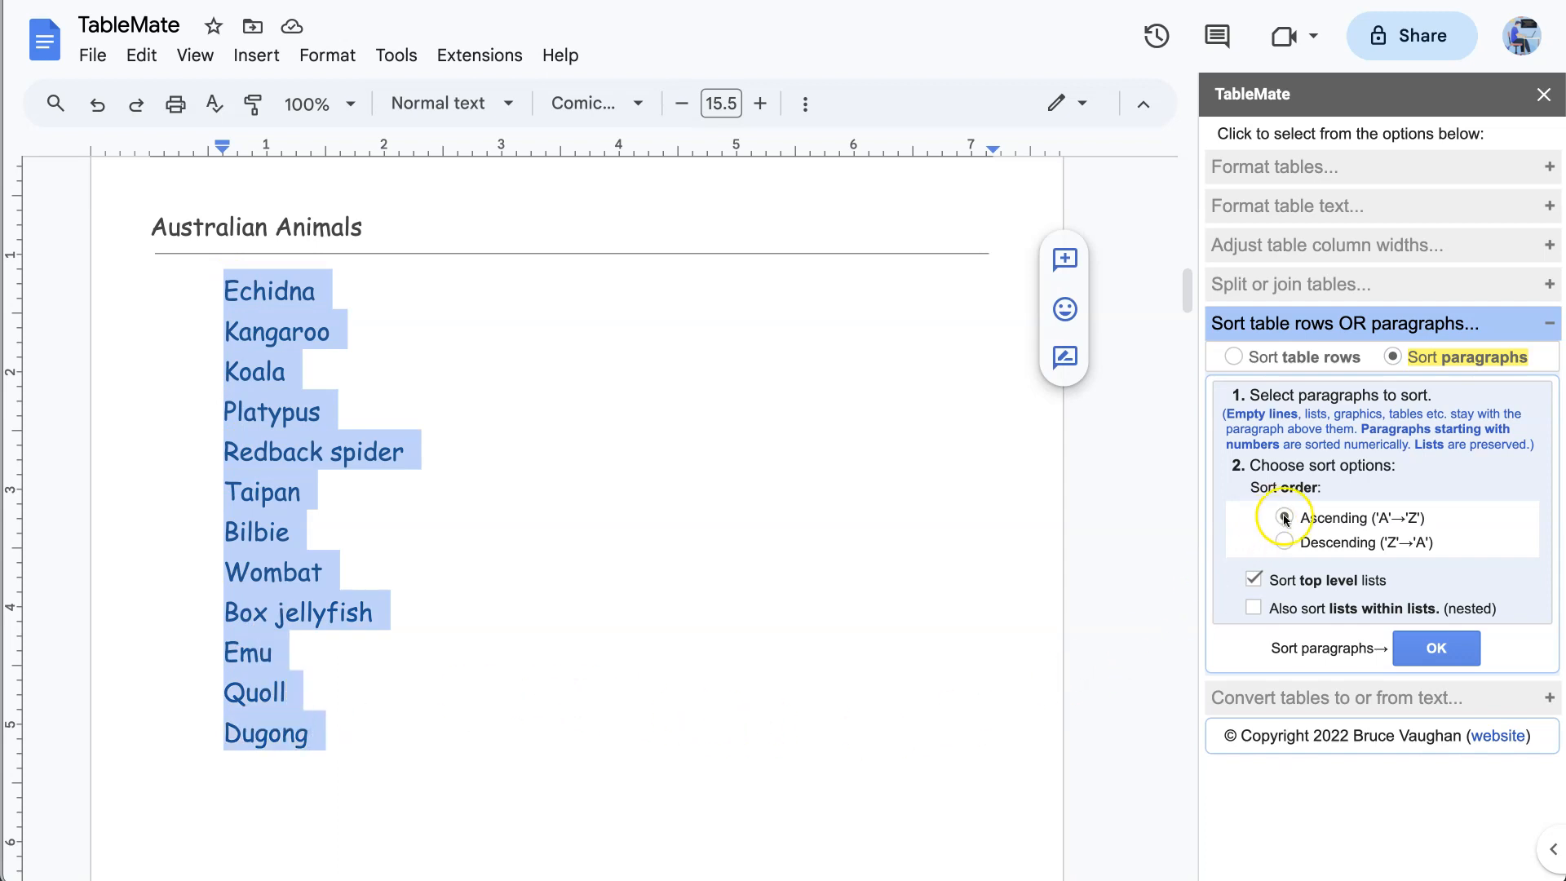
{"action": "left_click", "coordinate": [1250, 580]}
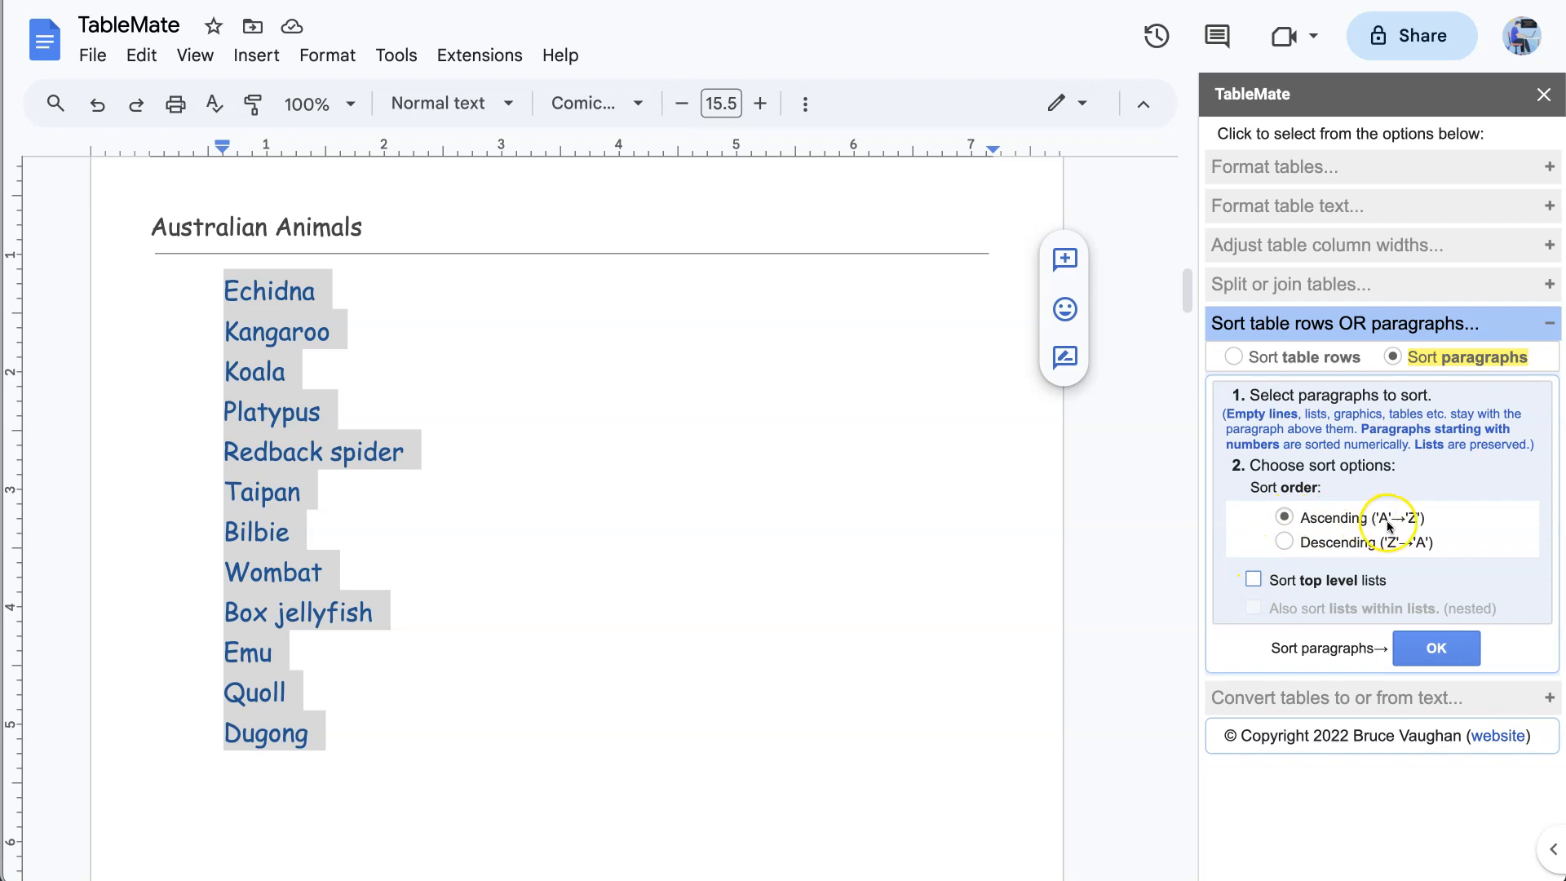
{"action": "left_click", "coordinate": [1438, 650]}
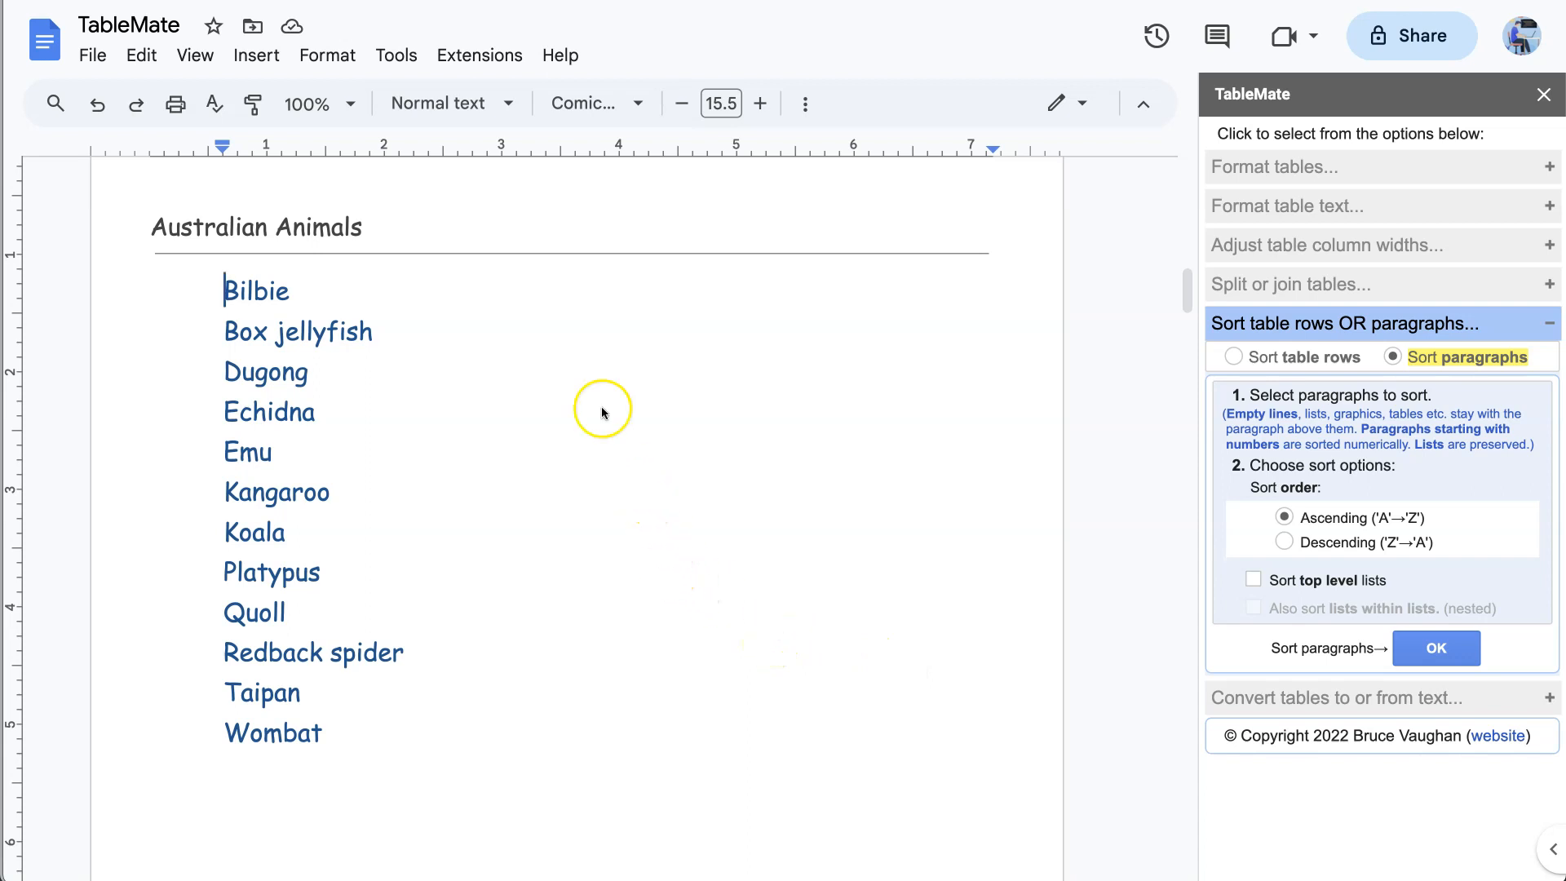
Step: Sort all the numbered entries under Australian Animal Sightings in ascending order
{"action": "scroll", "coordinate": [547, 346], "scroll_direction": "down", "scroll_amount": 5}
{"action": "scroll", "coordinate": [547, 351], "scroll_direction": "down", "scroll_amount": 10}
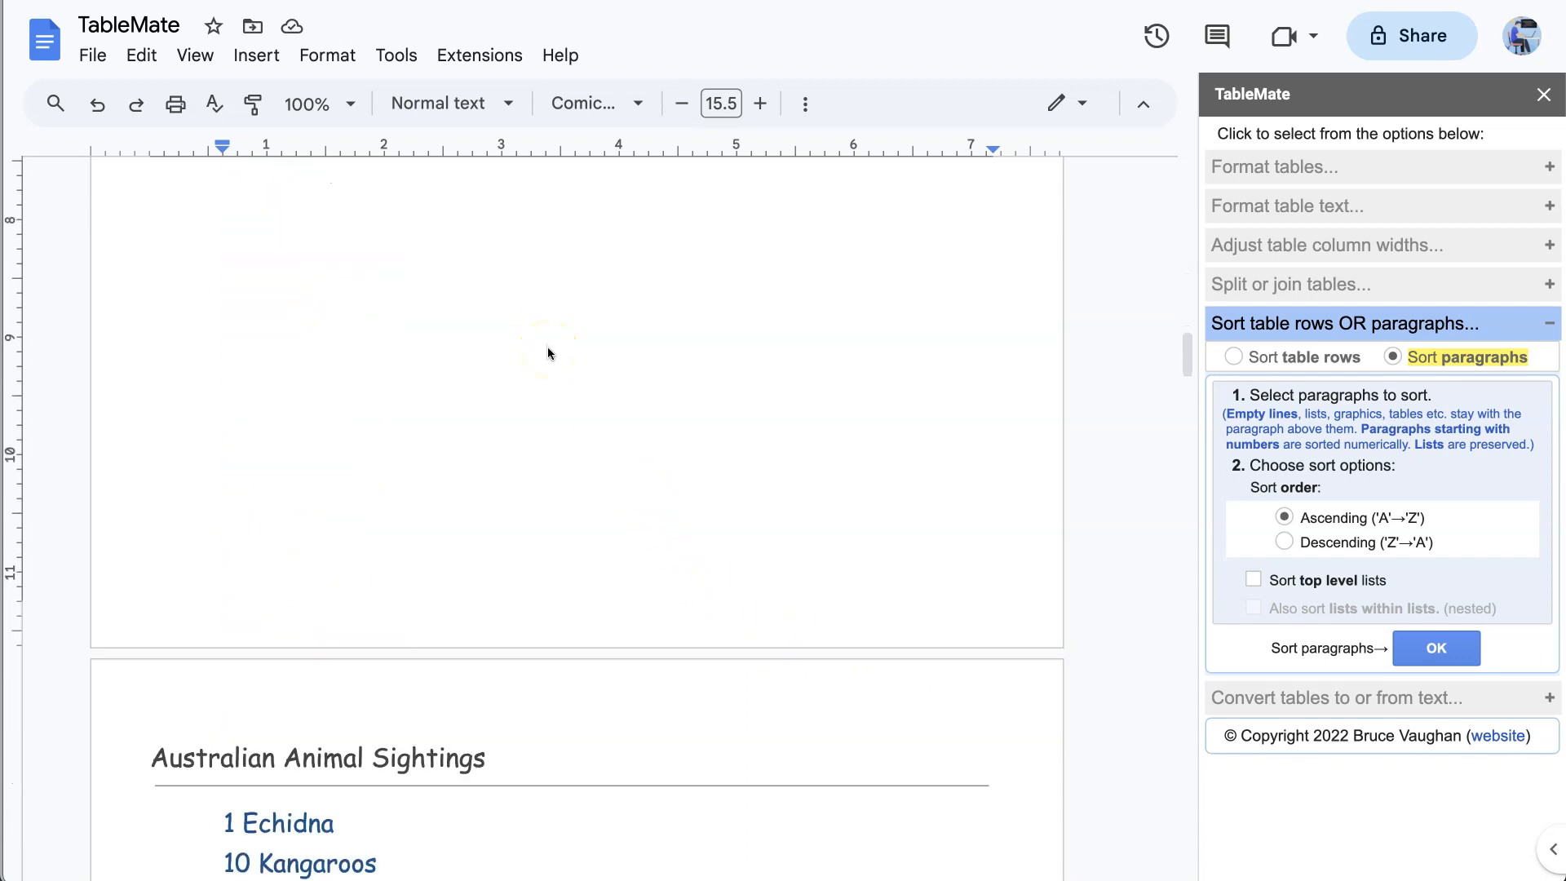
{"action": "scroll", "coordinate": [548, 353], "scroll_direction": "up", "scroll_amount": 1}
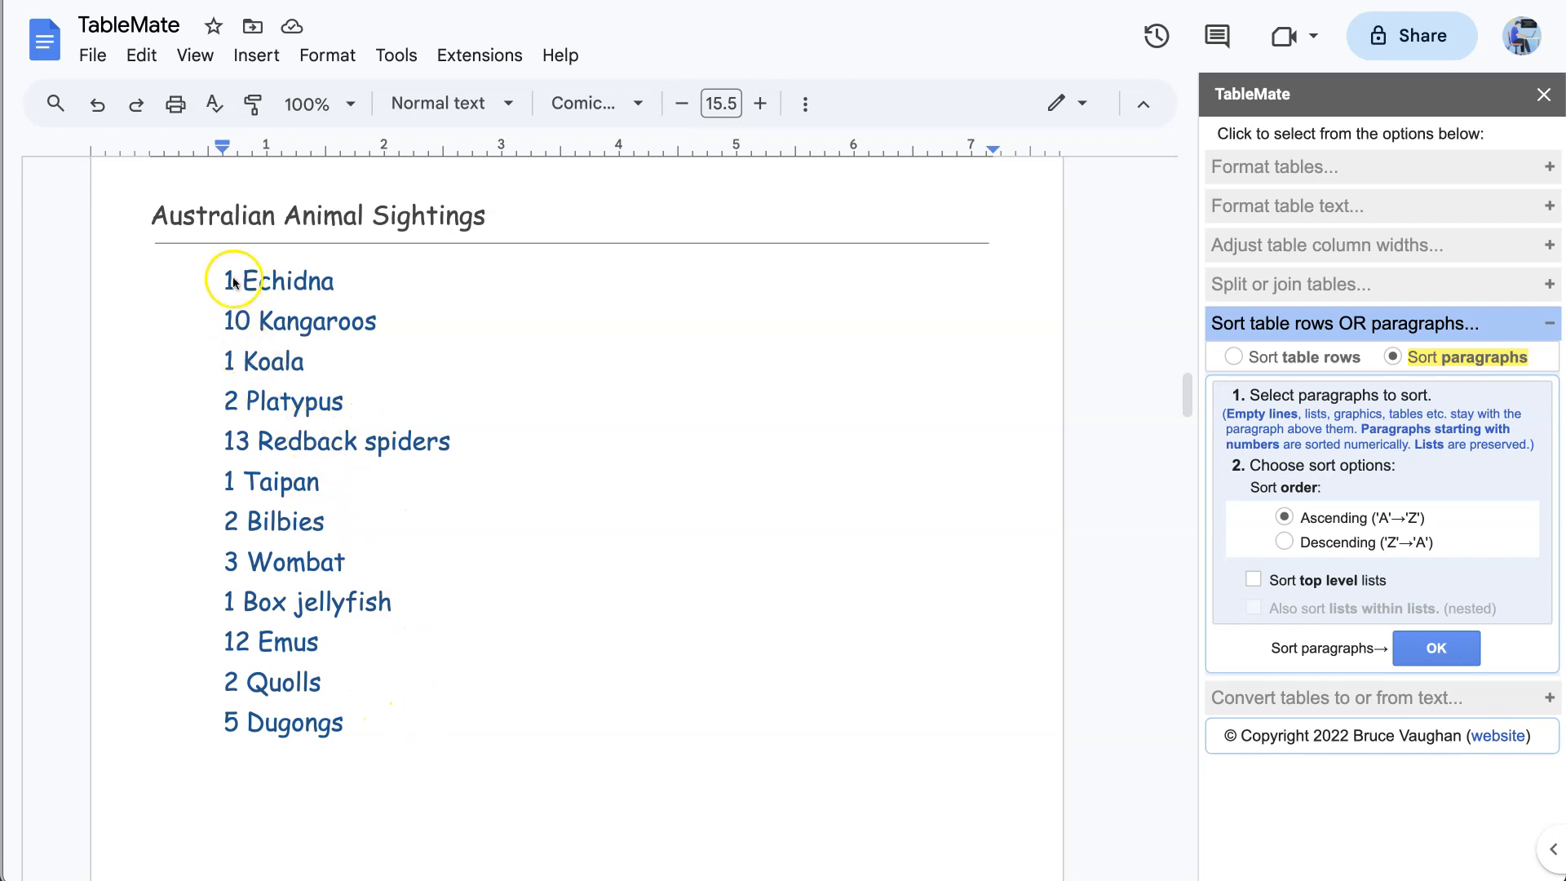
{"action": "left_click_drag", "start_coordinate": [222, 281], "coordinate": [370, 717]}
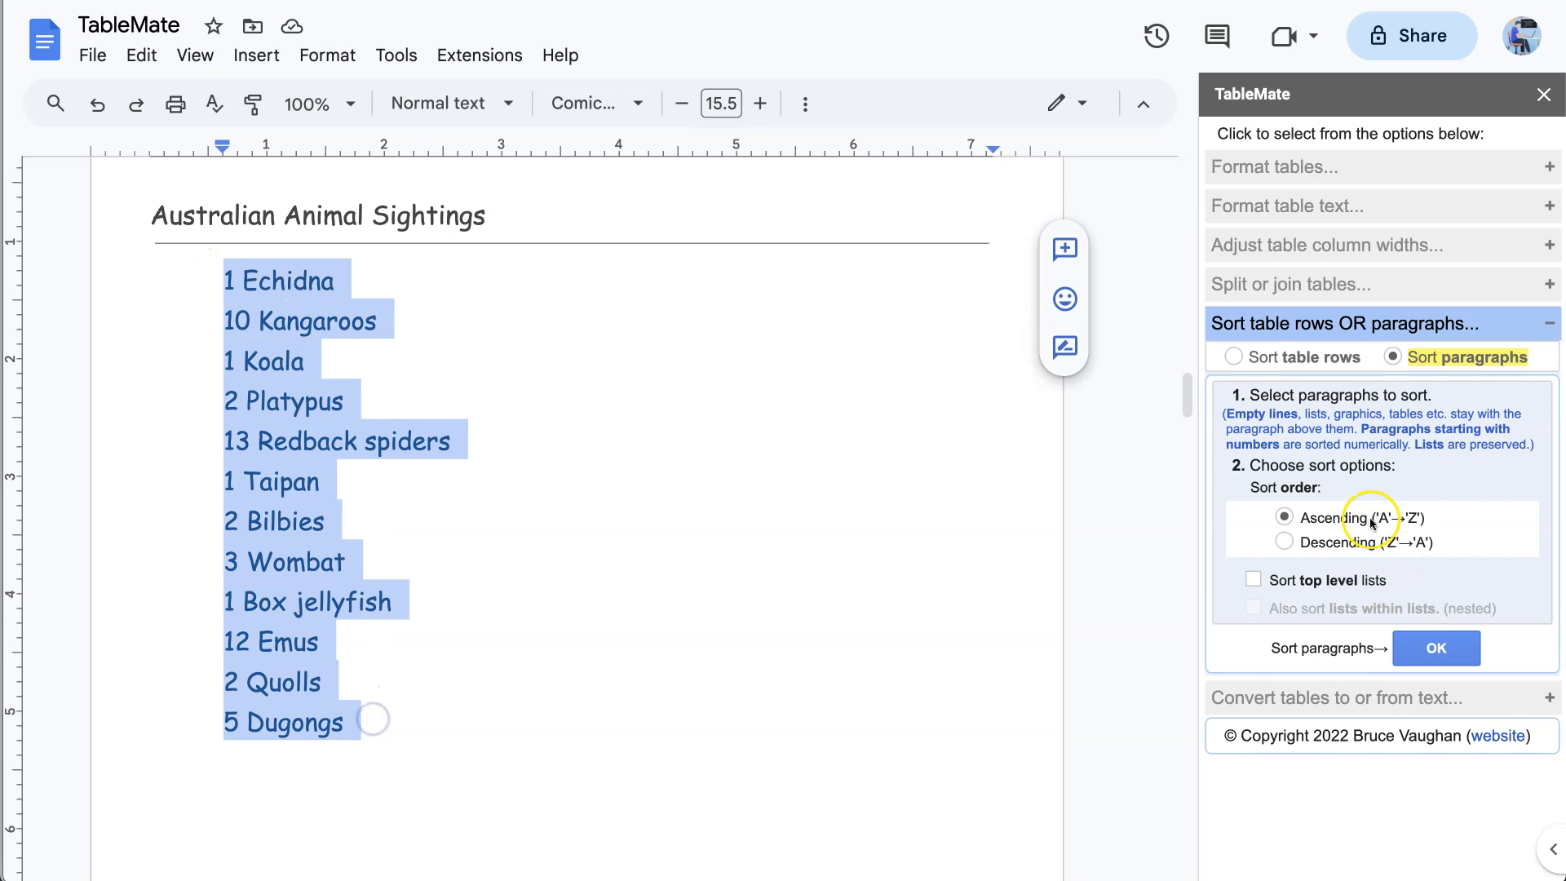
{"action": "left_click", "coordinate": [1435, 648]}
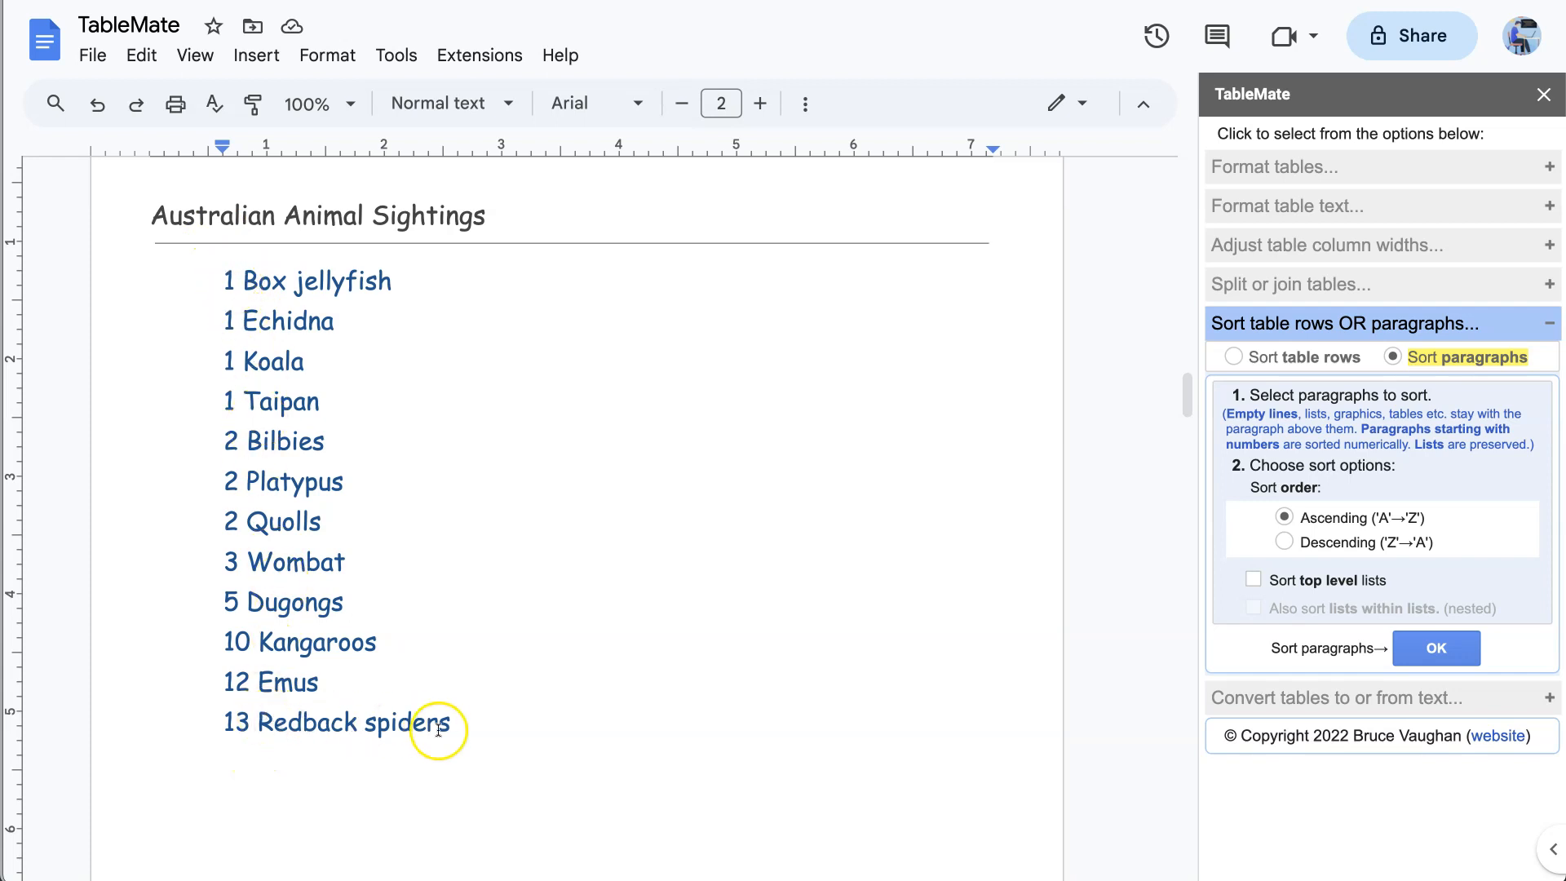
{"action": "left_click", "coordinate": [263, 661]}
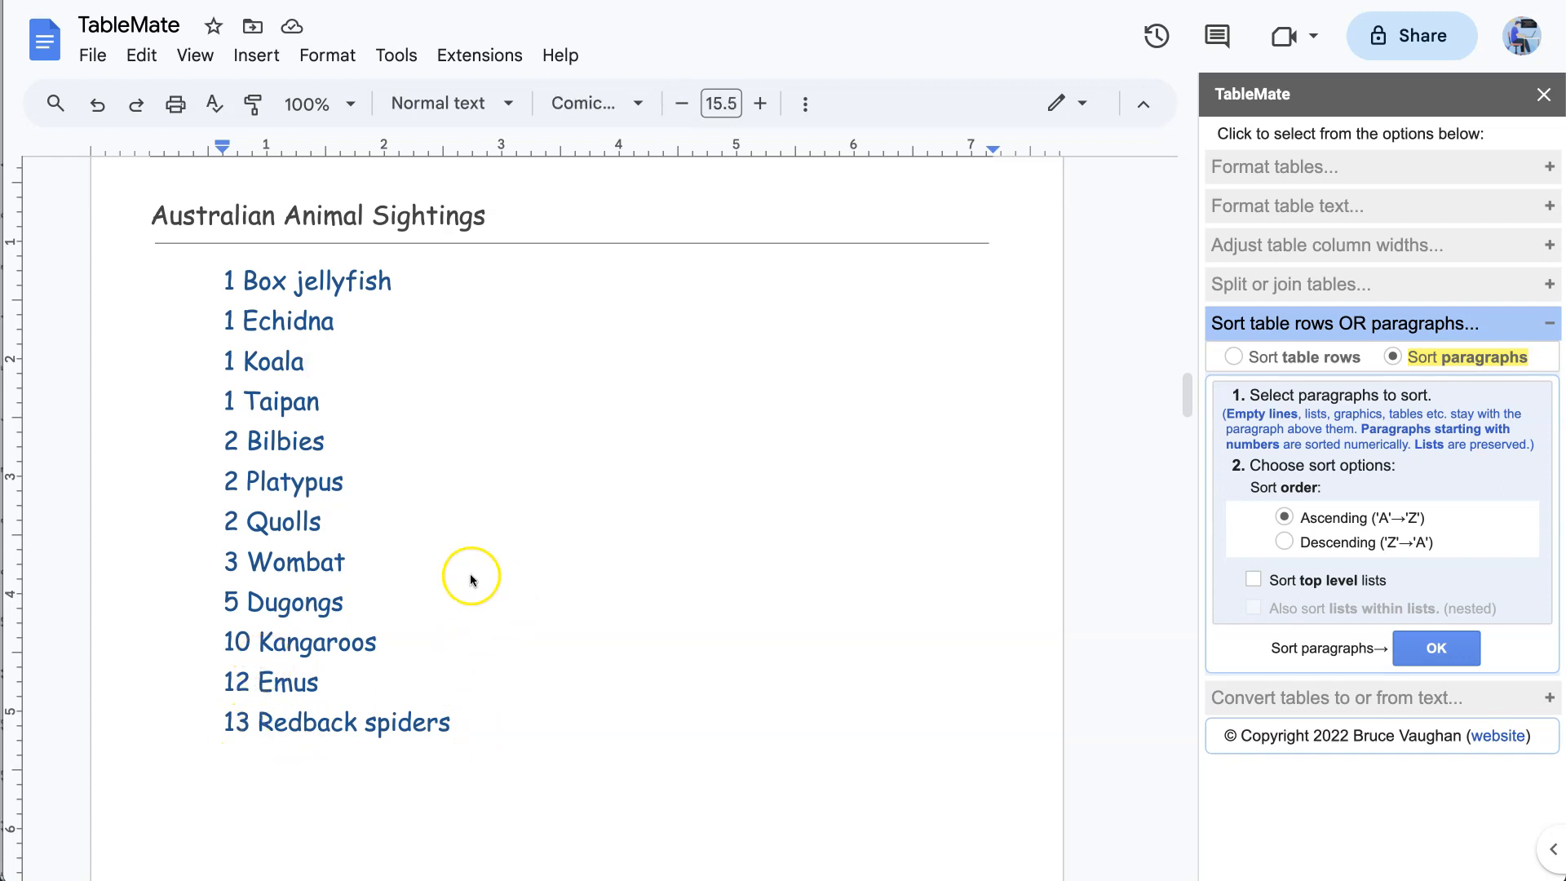
Step: Sort all the Australian Animal Sightings entries in descending order
{"action": "left_click_drag", "start_coordinate": [215, 272], "coordinate": [451, 714]}
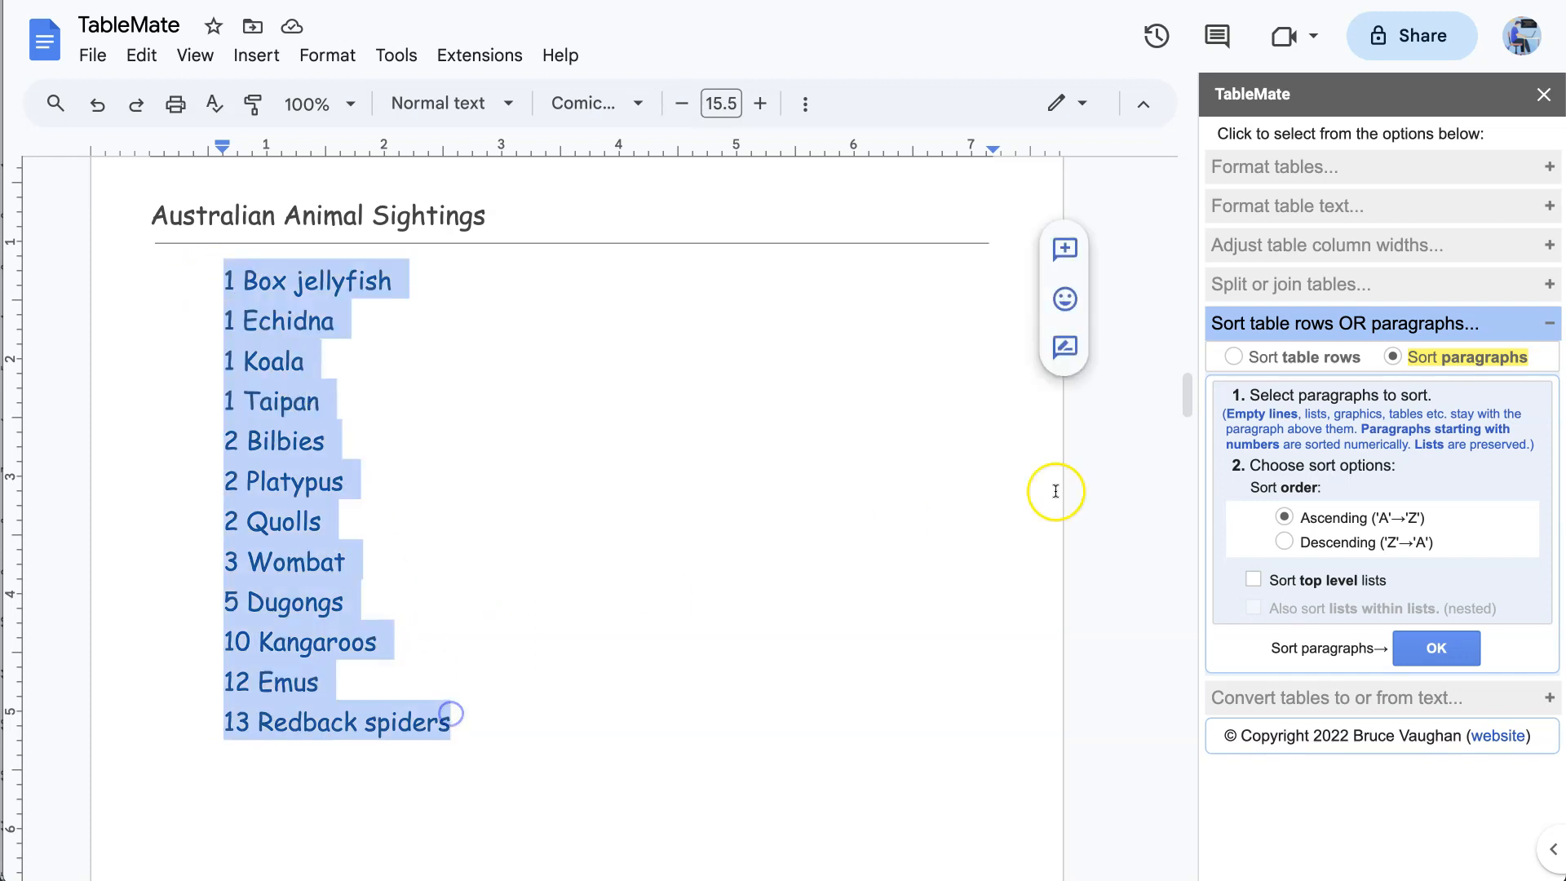
{"action": "left_click", "coordinate": [1282, 544]}
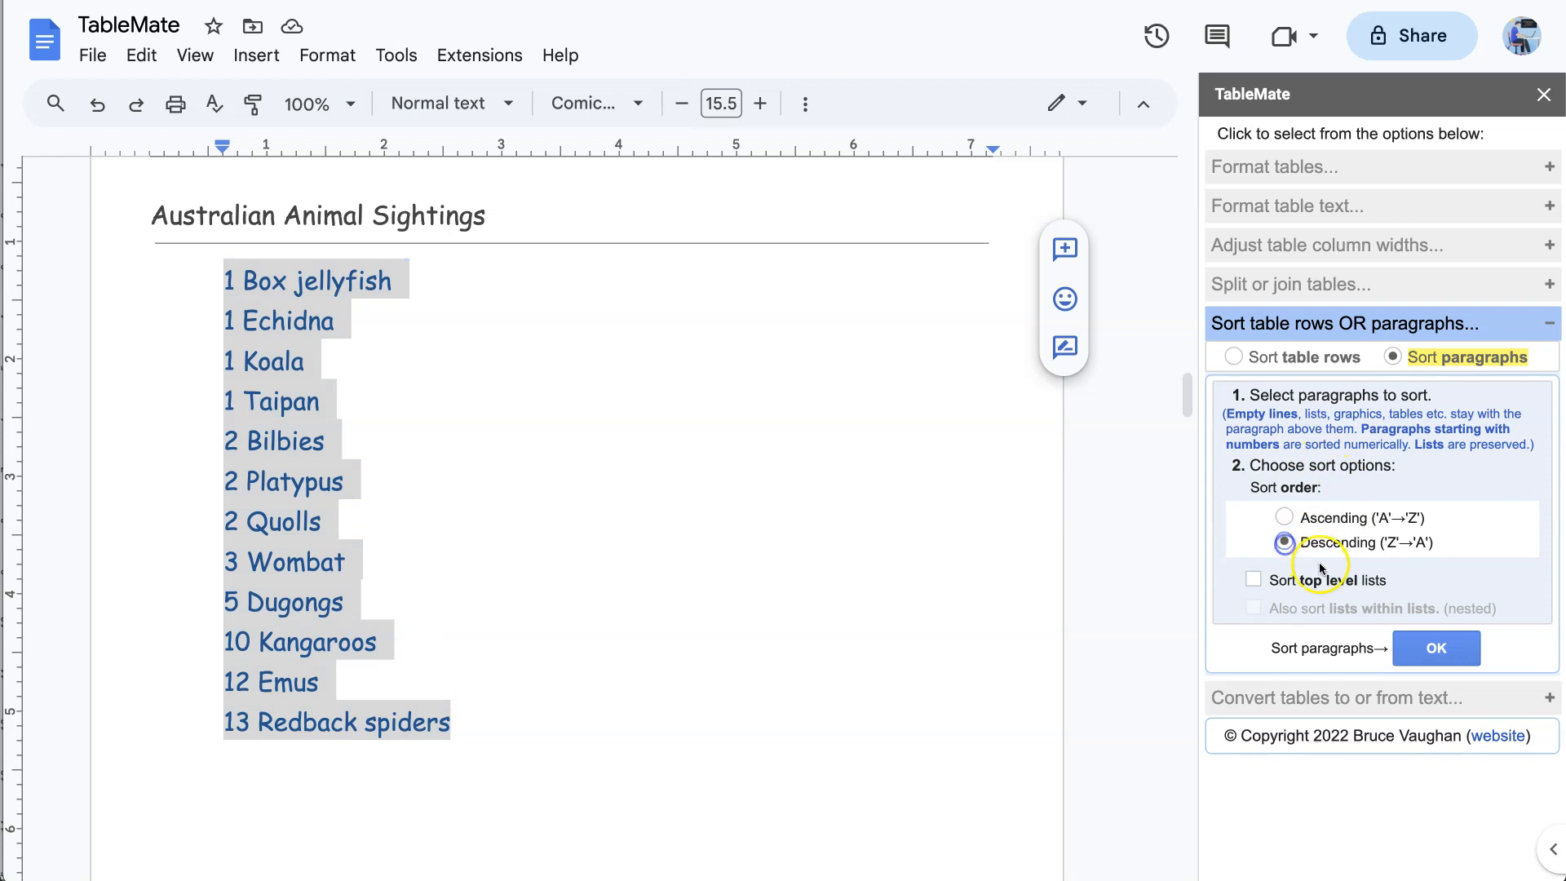
{"action": "left_click", "coordinate": [1434, 646]}
{"action": "left_click", "coordinate": [233, 279]}
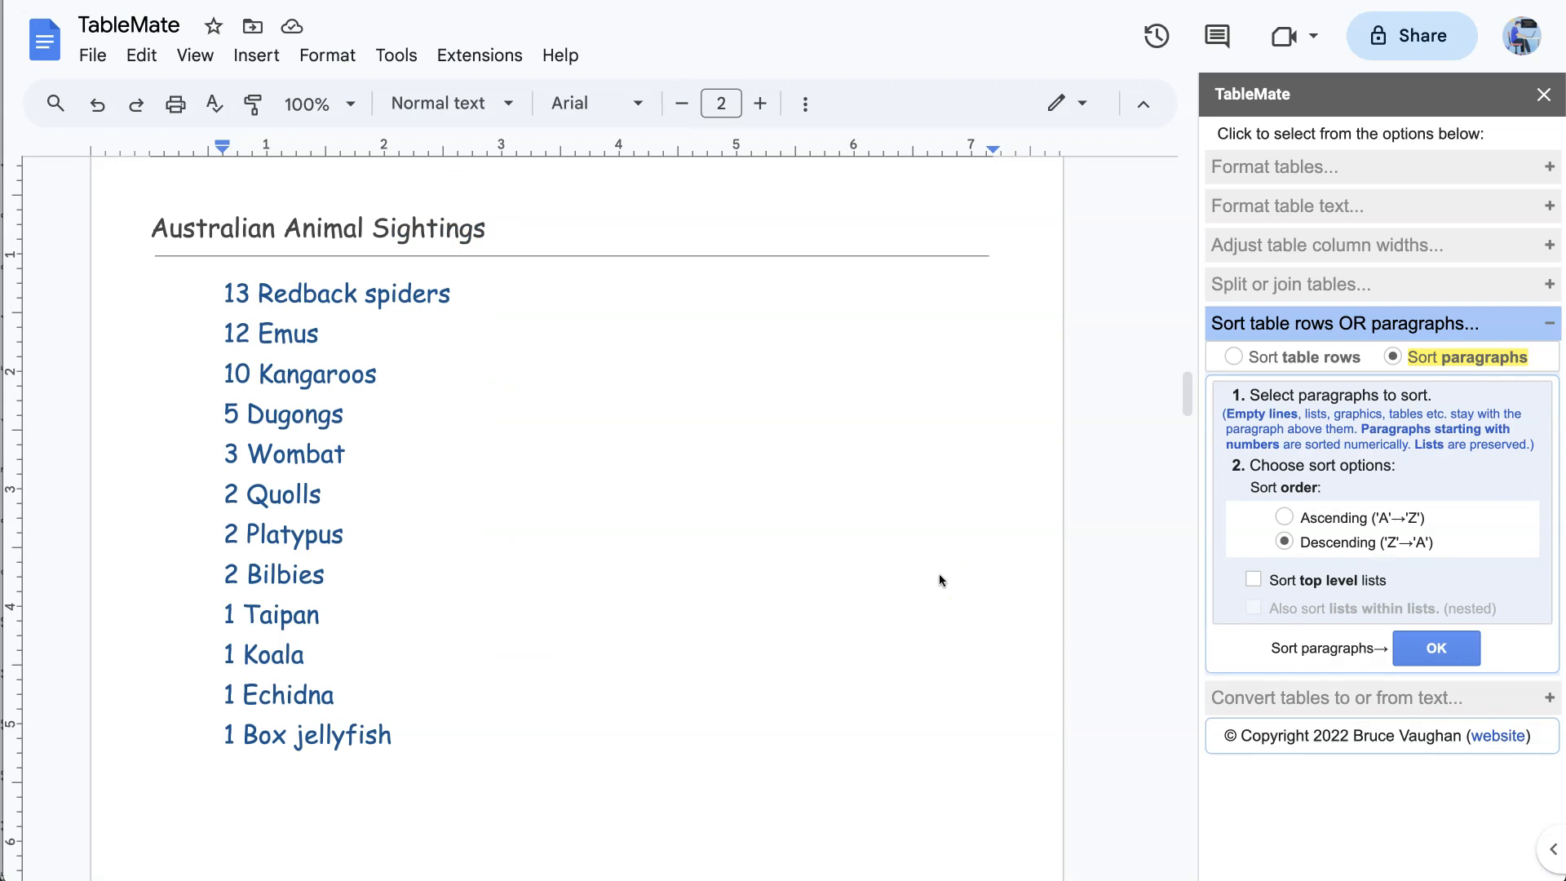
Step: Examine the dotted answer lines and the small empty lines between the animals on the Australian Animal Facts page
{"action": "scroll", "coordinate": [755, 537], "scroll_direction": "down", "scroll_amount": 15}
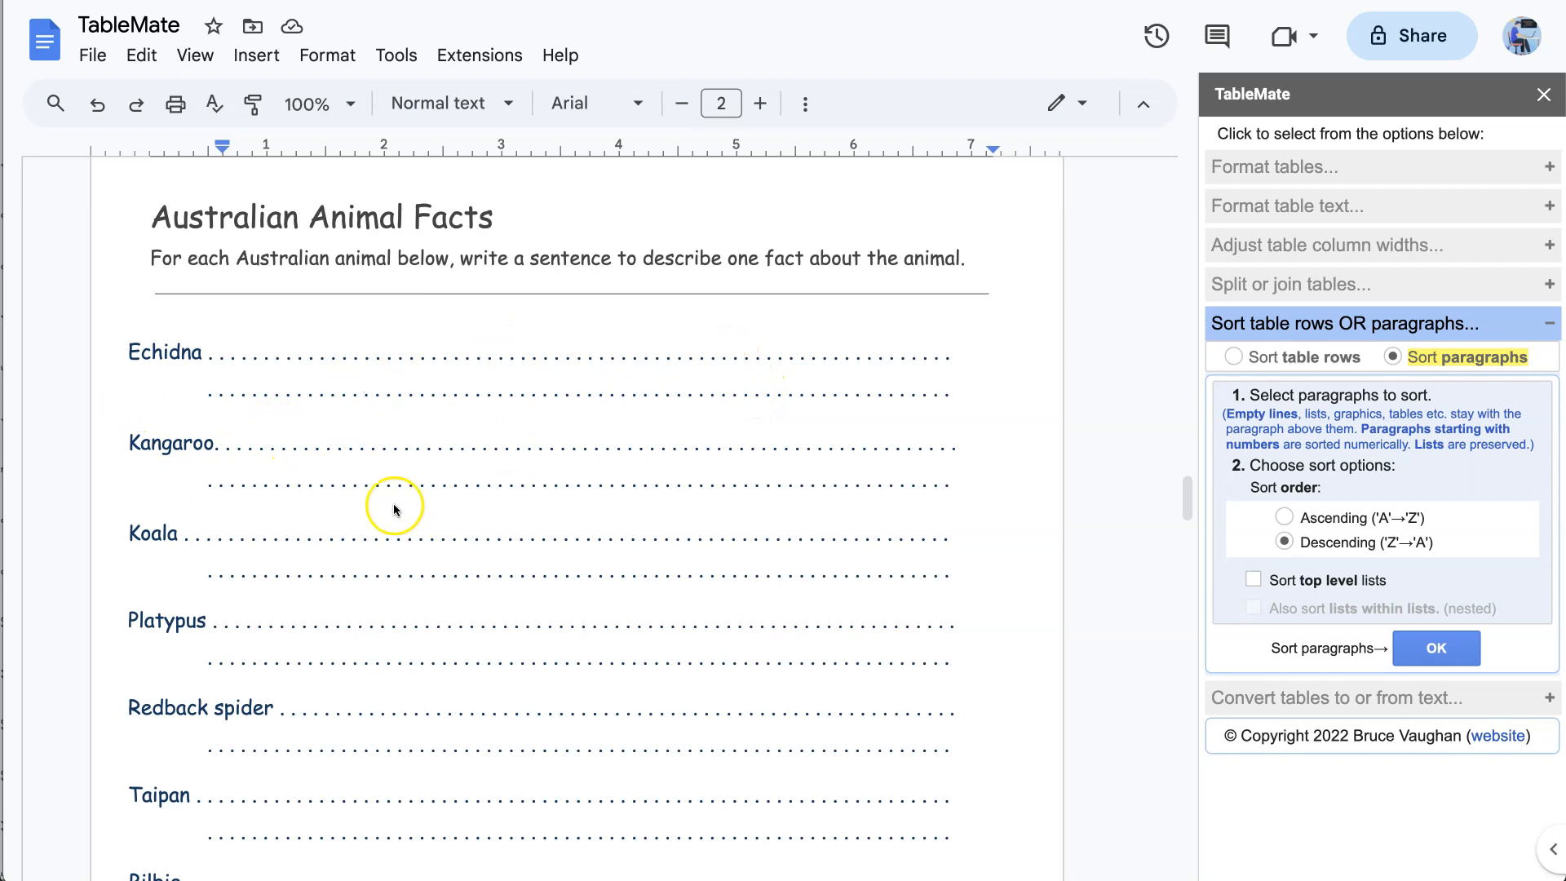
{"action": "left_click_drag", "start_coordinate": [210, 385], "coordinate": [308, 392]}
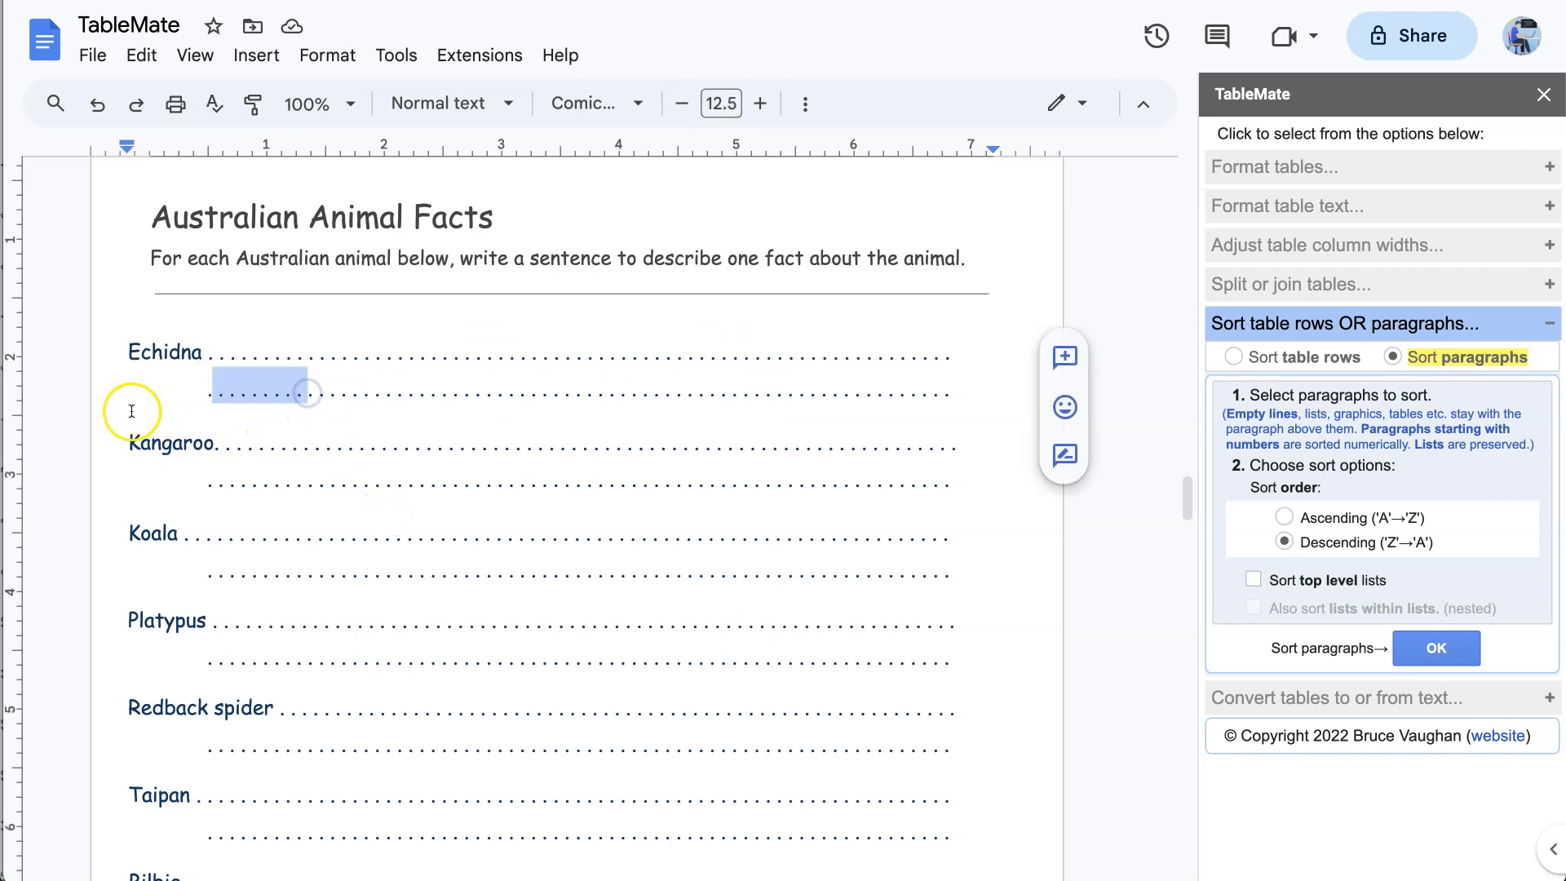
{"action": "left_click", "coordinate": [219, 406]}
{"action": "left_click", "coordinate": [193, 505]}
{"action": "left_click", "coordinate": [146, 597]}
{"action": "left_click", "coordinate": [149, 684]}
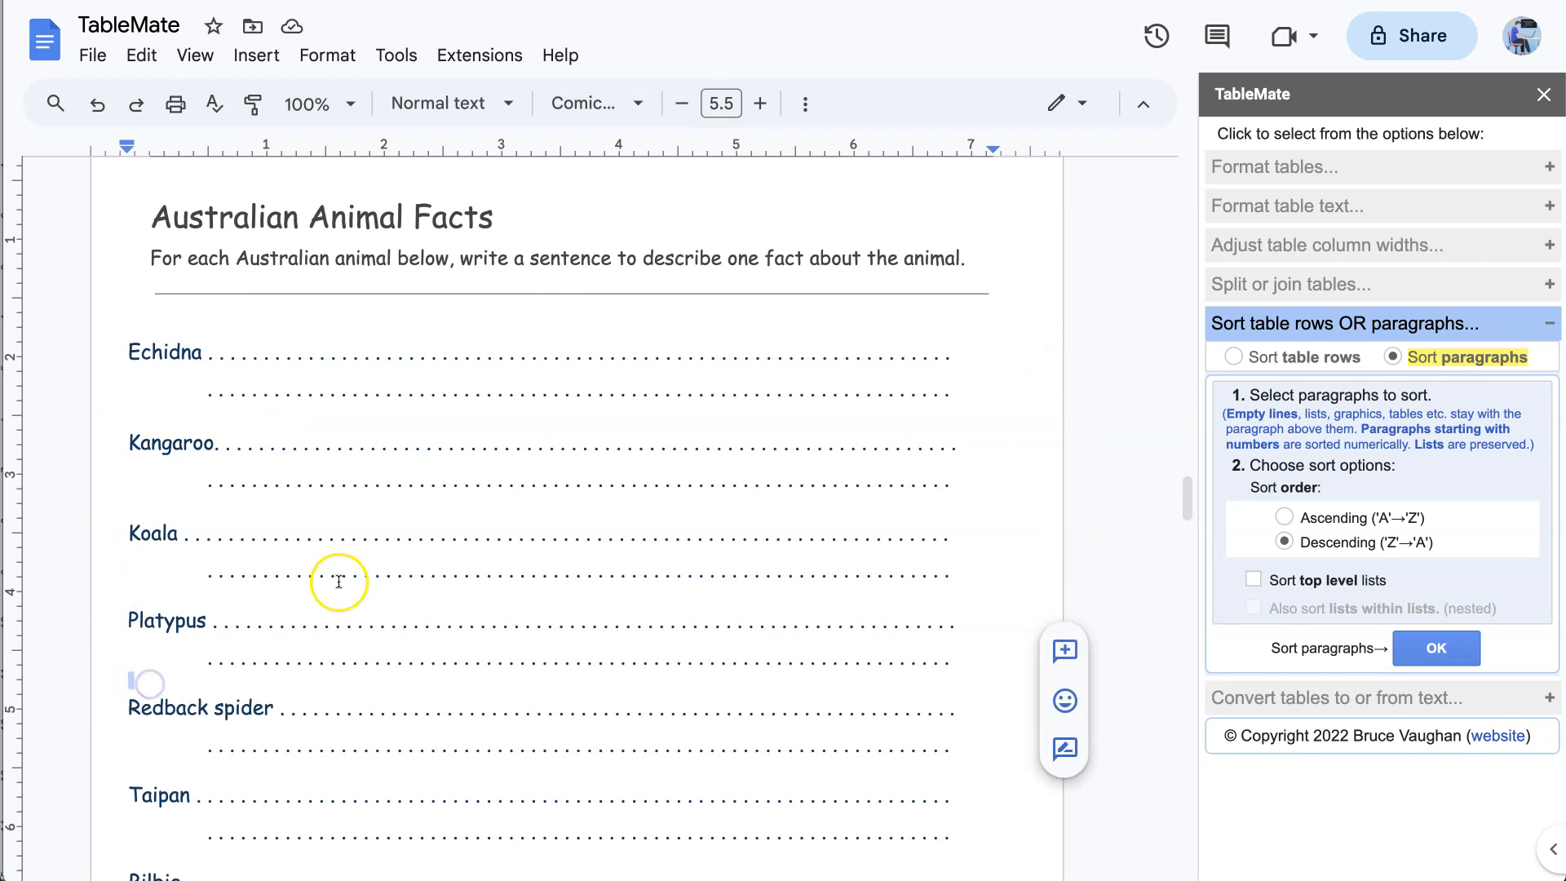
{"action": "scroll", "coordinate": [498, 428], "scroll_direction": "down", "scroll_amount": 1}
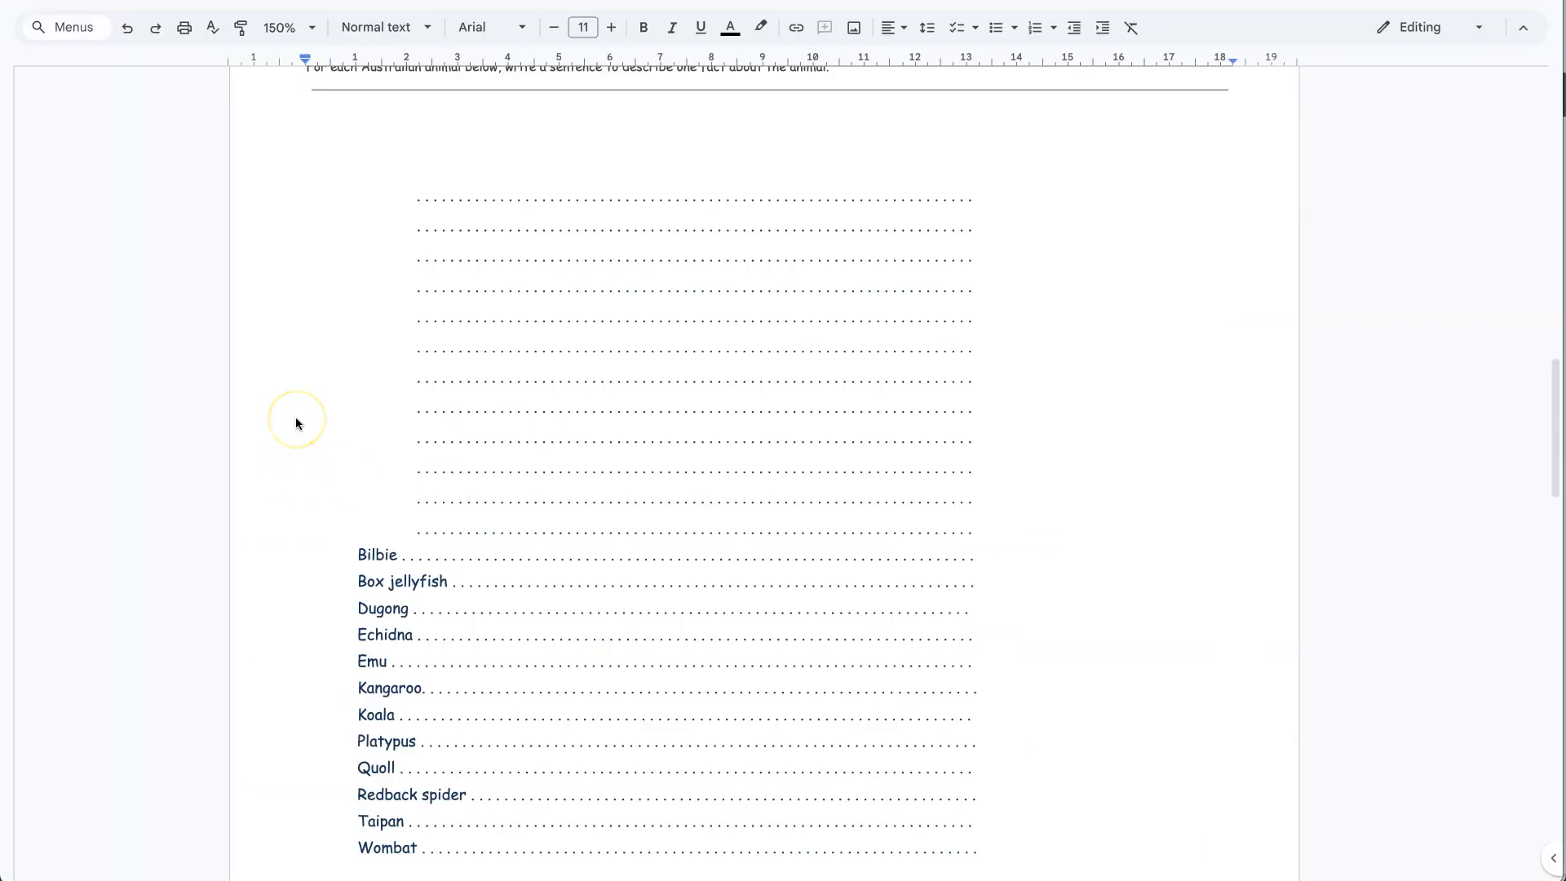
Step: Examine how the empty lines, dotted lines and animal names are grouped in the other sorted copy of the worksheet
{"action": "left_click", "coordinate": [400, 152]}
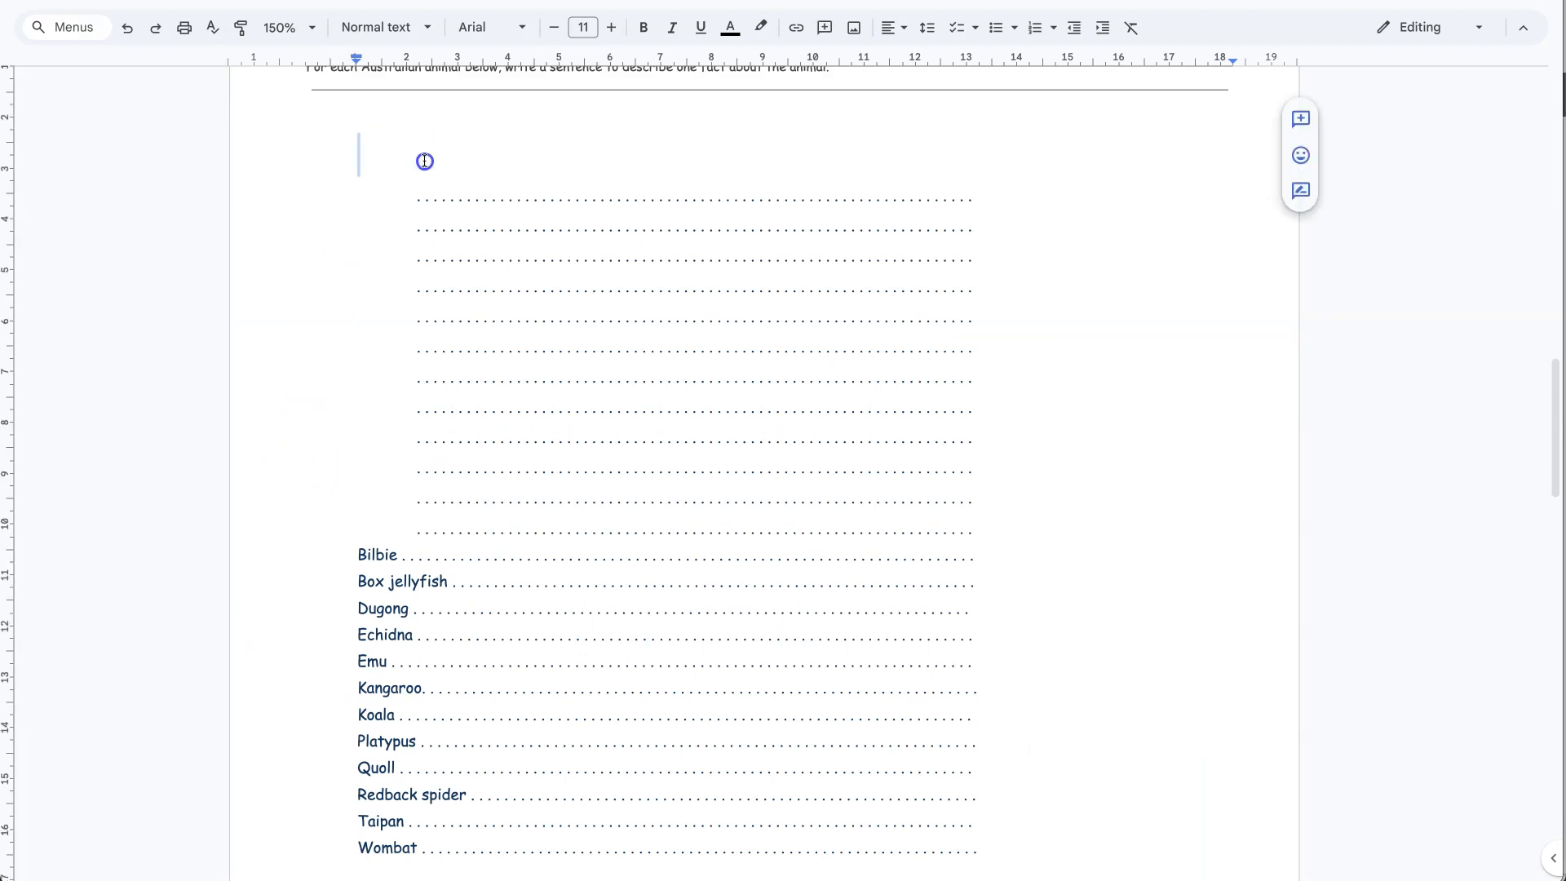
{"action": "left_click_drag", "start_coordinate": [360, 192], "coordinate": [992, 521]}
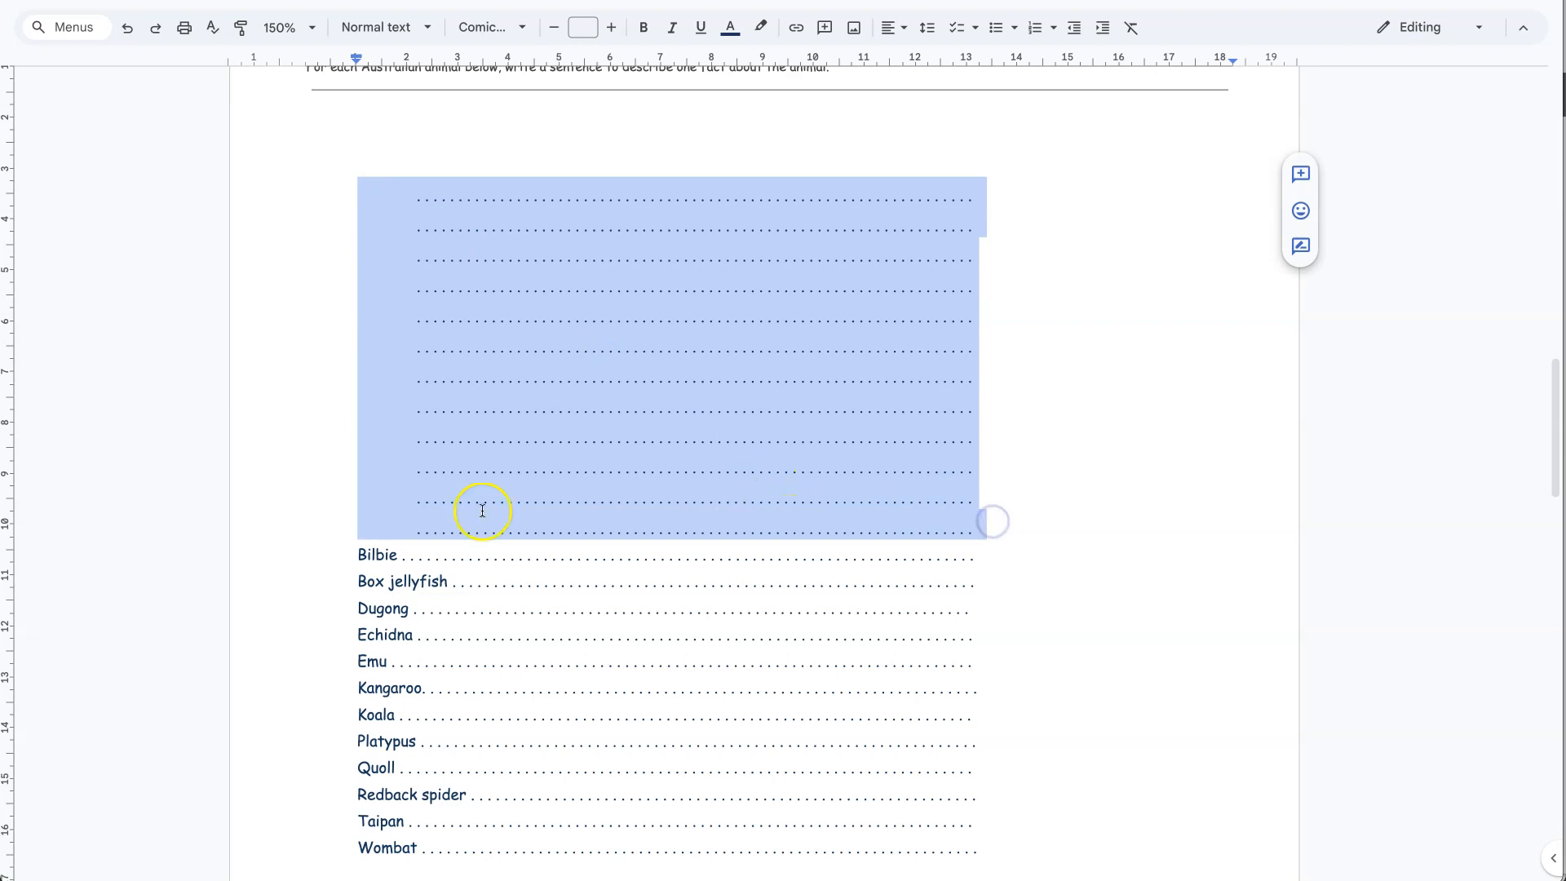
{"action": "left_click", "coordinate": [376, 582]}
{"action": "left_click_drag", "start_coordinate": [376, 582], "coordinate": [986, 846]}
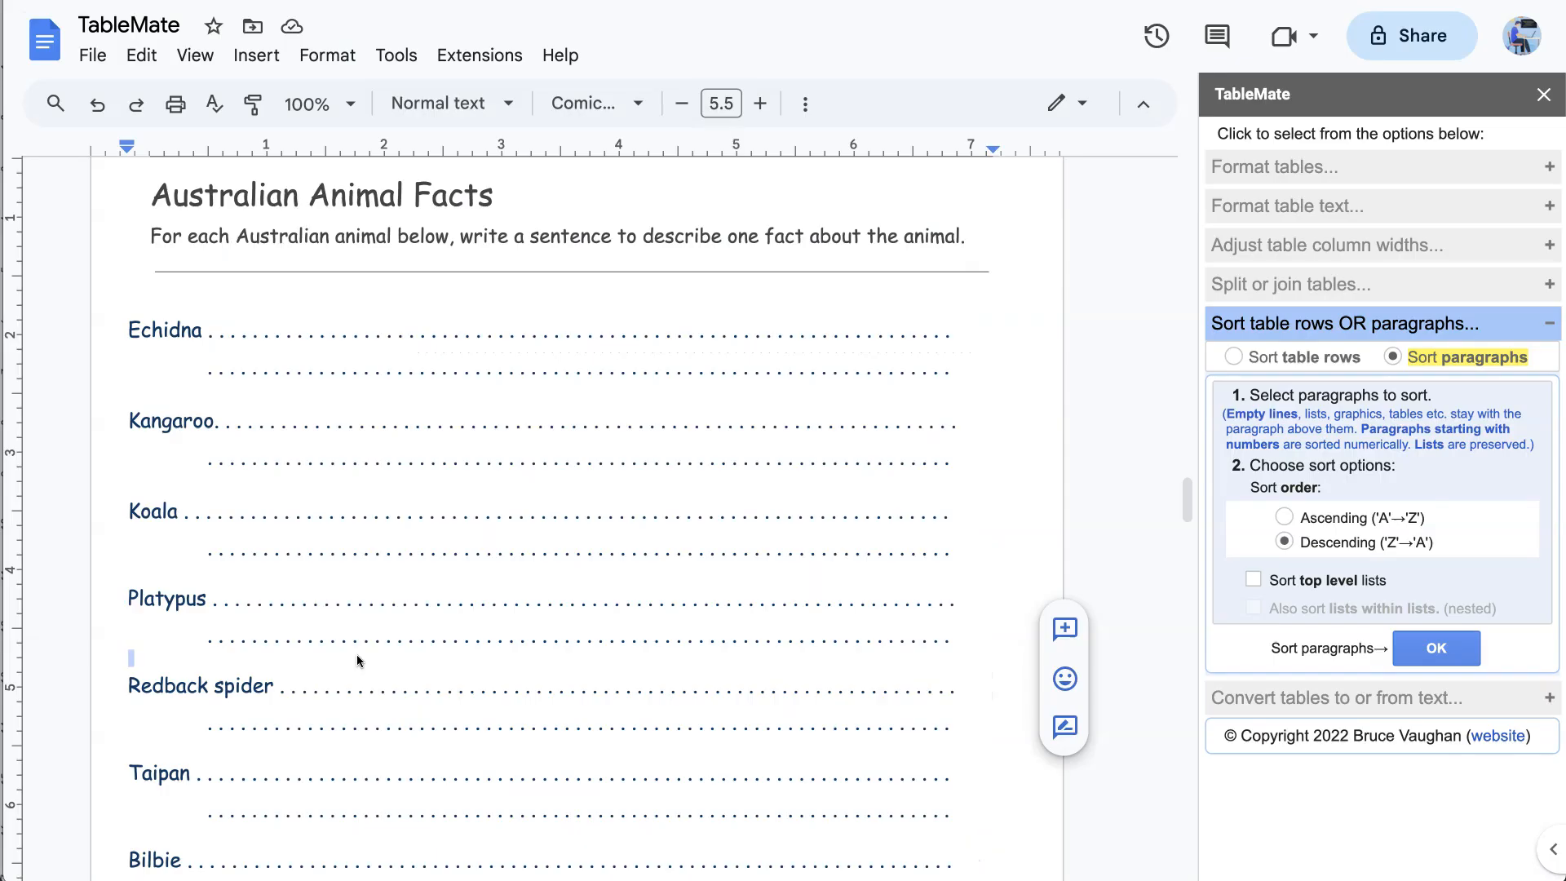
Step: Sort all the Australian Animal Facts entries, together with their dotted answer lines, in ascending order
{"action": "left_click", "coordinate": [378, 647]}
{"action": "left_click", "coordinate": [1284, 517]}
{"action": "left_click", "coordinate": [352, 104]}
{"action": "left_click", "coordinate": [316, 245]}
{"action": "scroll", "coordinate": [375, 327], "scroll_direction": "down", "scroll_amount": 2}
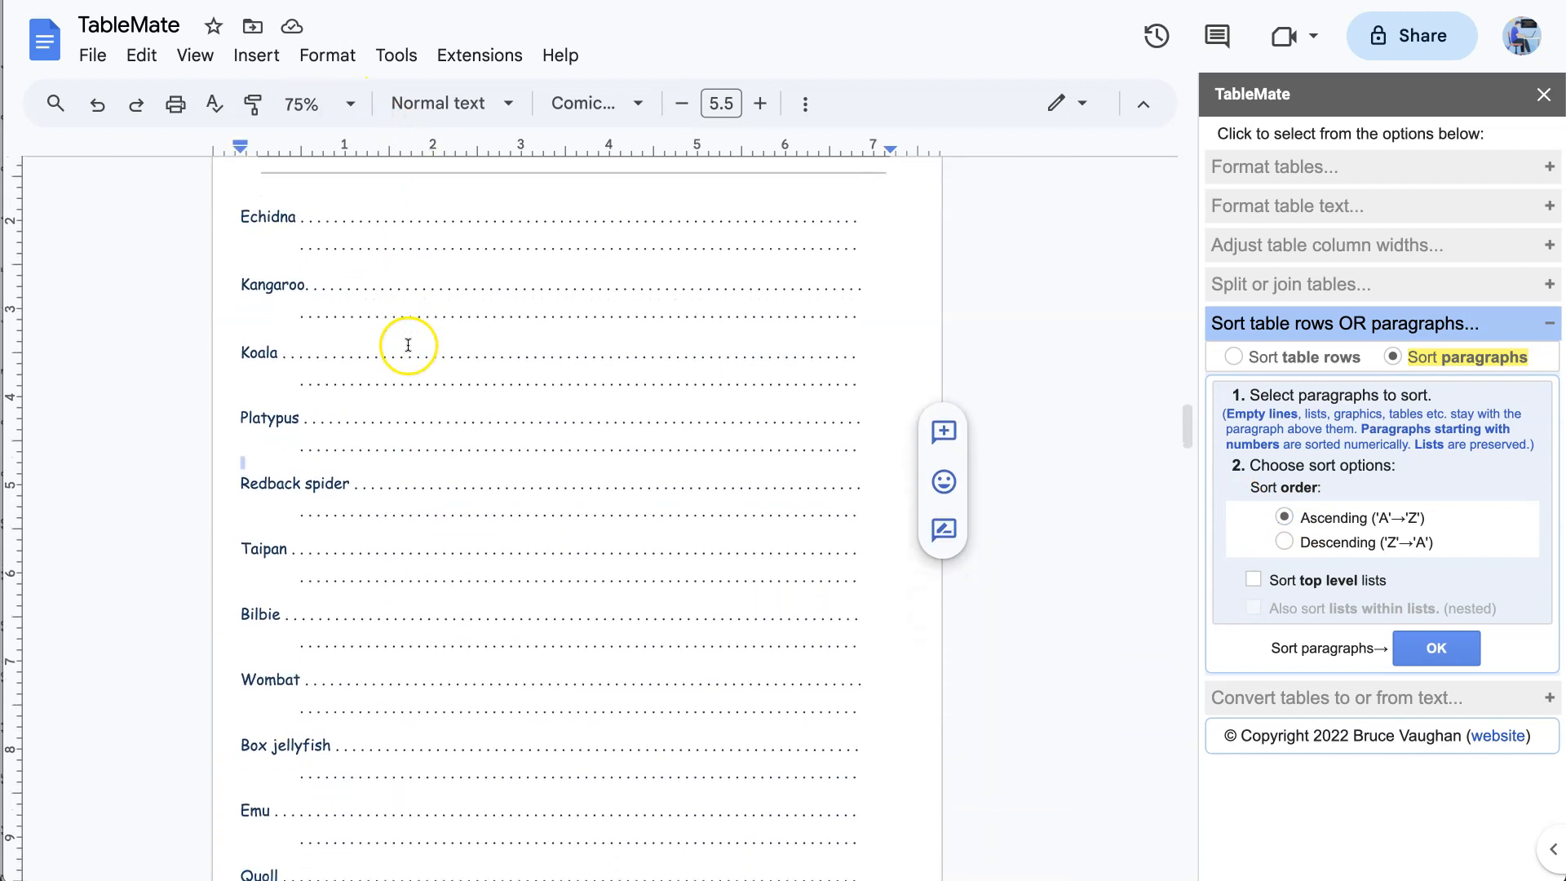
{"action": "left_click_drag", "start_coordinate": [236, 204], "coordinate": [376, 635]}
{"action": "scroll", "coordinate": [612, 192], "scroll_direction": "up", "scroll_amount": 5}
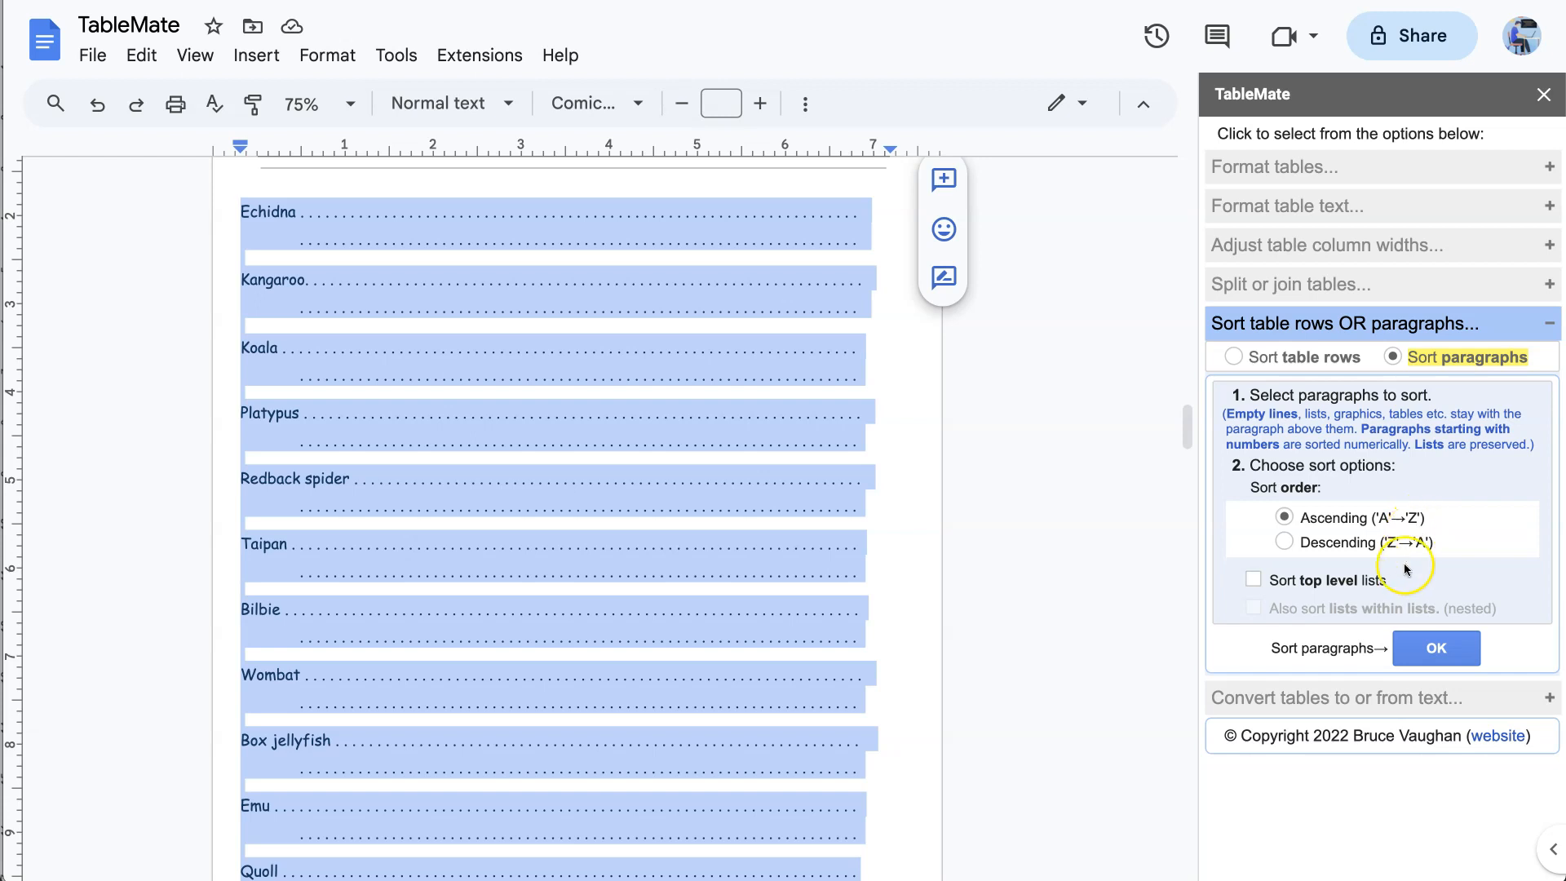
{"action": "left_click", "coordinate": [1444, 659]}
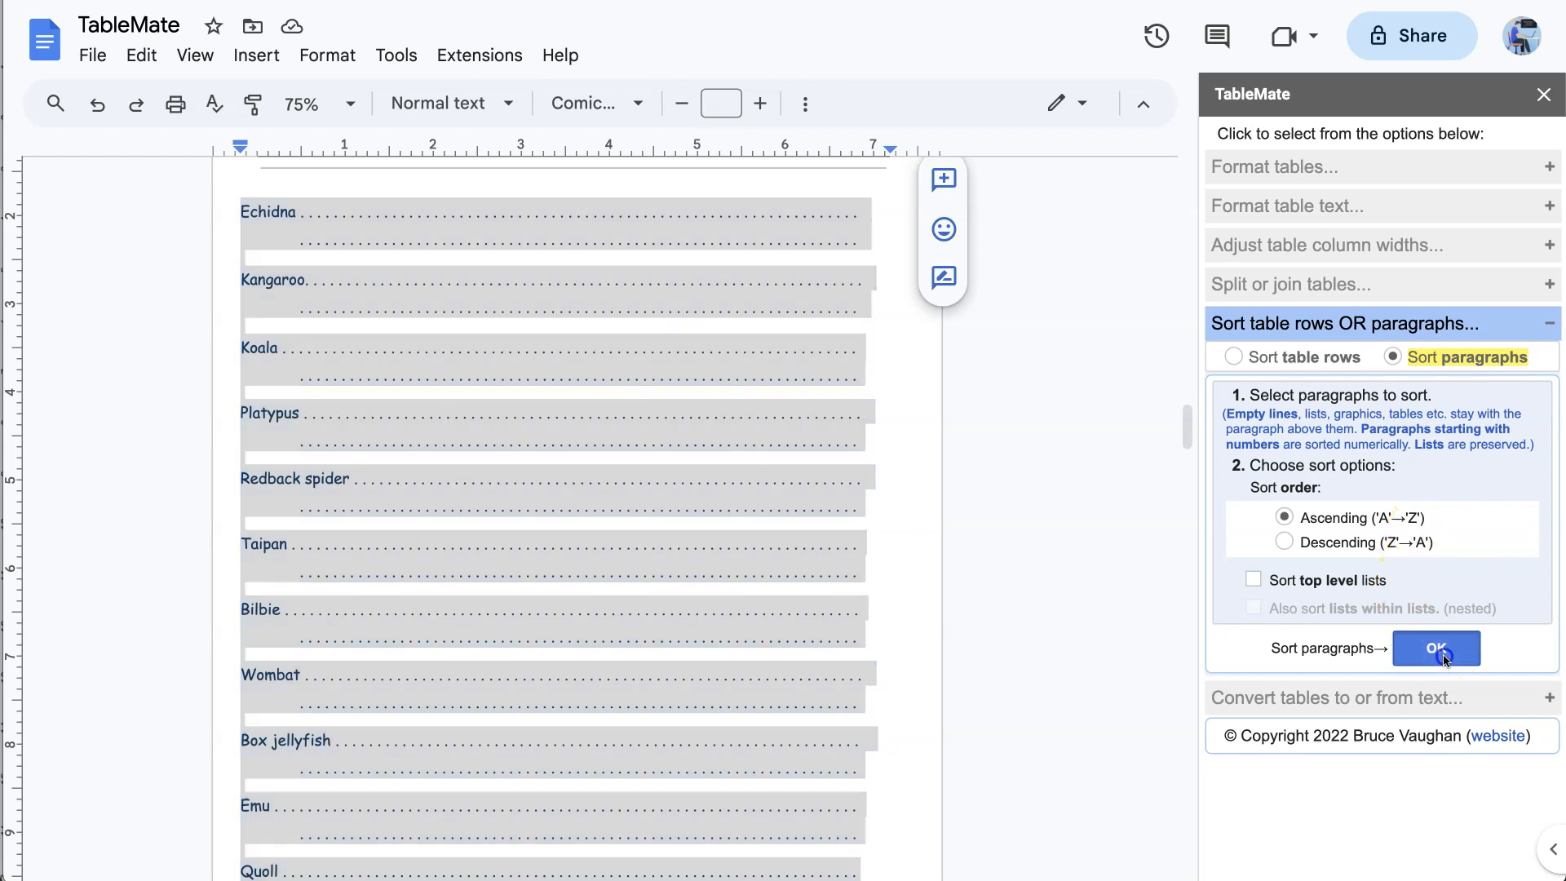
{"action": "scroll", "coordinate": [514, 300], "scroll_direction": "up", "scroll_amount": 1}
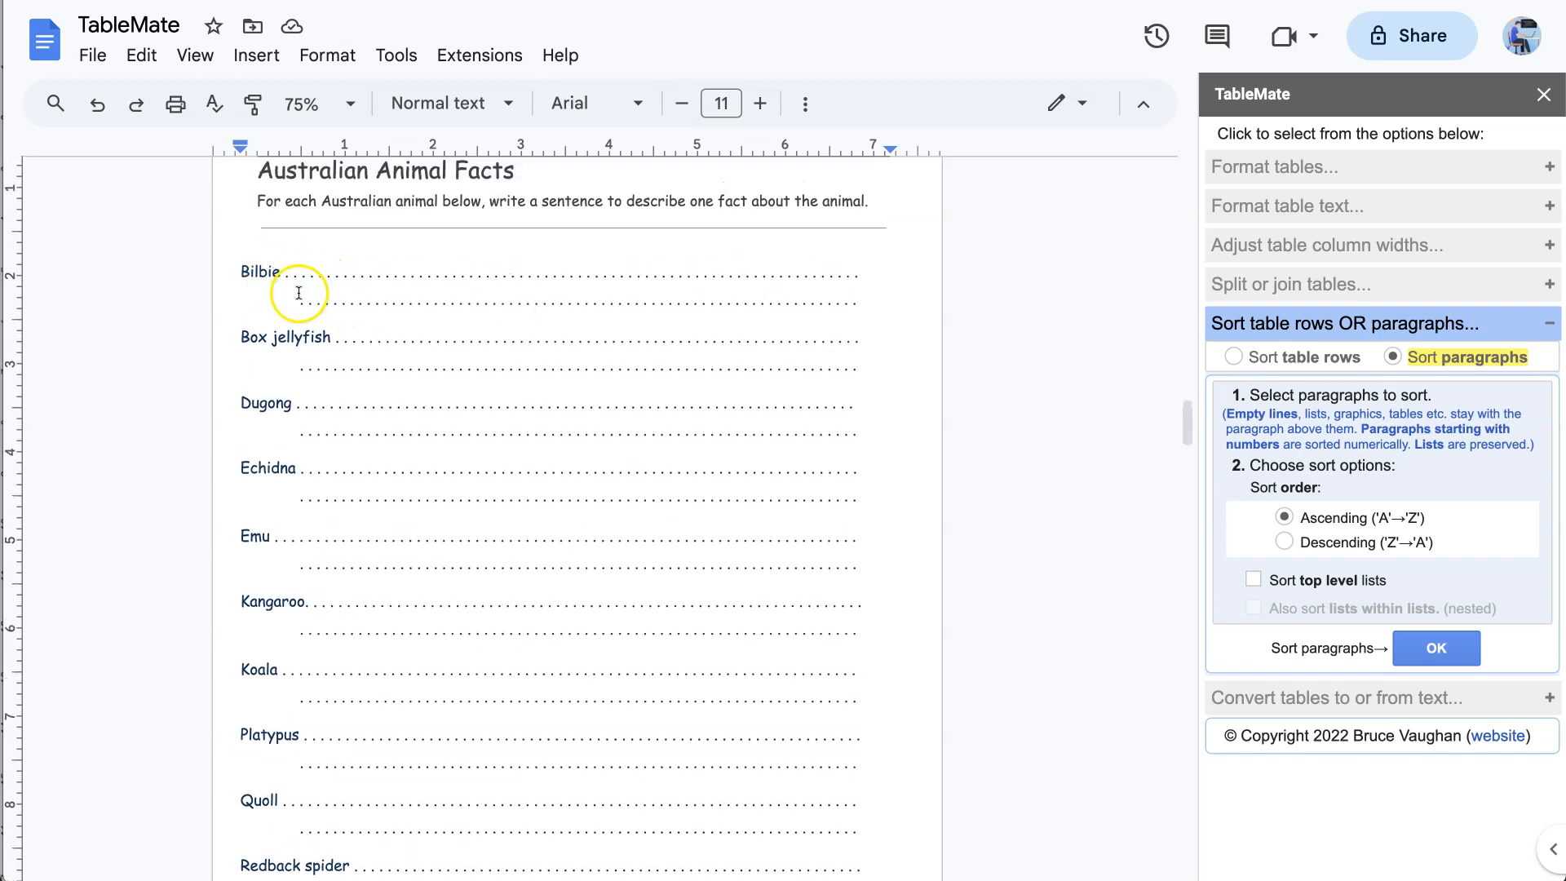
{"action": "scroll", "coordinate": [305, 379], "scroll_direction": "down", "scroll_amount": 1}
{"action": "scroll", "coordinate": [305, 375], "scroll_direction": "down", "scroll_amount": 1}
{"action": "scroll", "coordinate": [302, 392], "scroll_direction": "down", "scroll_amount": 2}
{"action": "scroll", "coordinate": [410, 603], "scroll_direction": "up", "scroll_amount": 5}
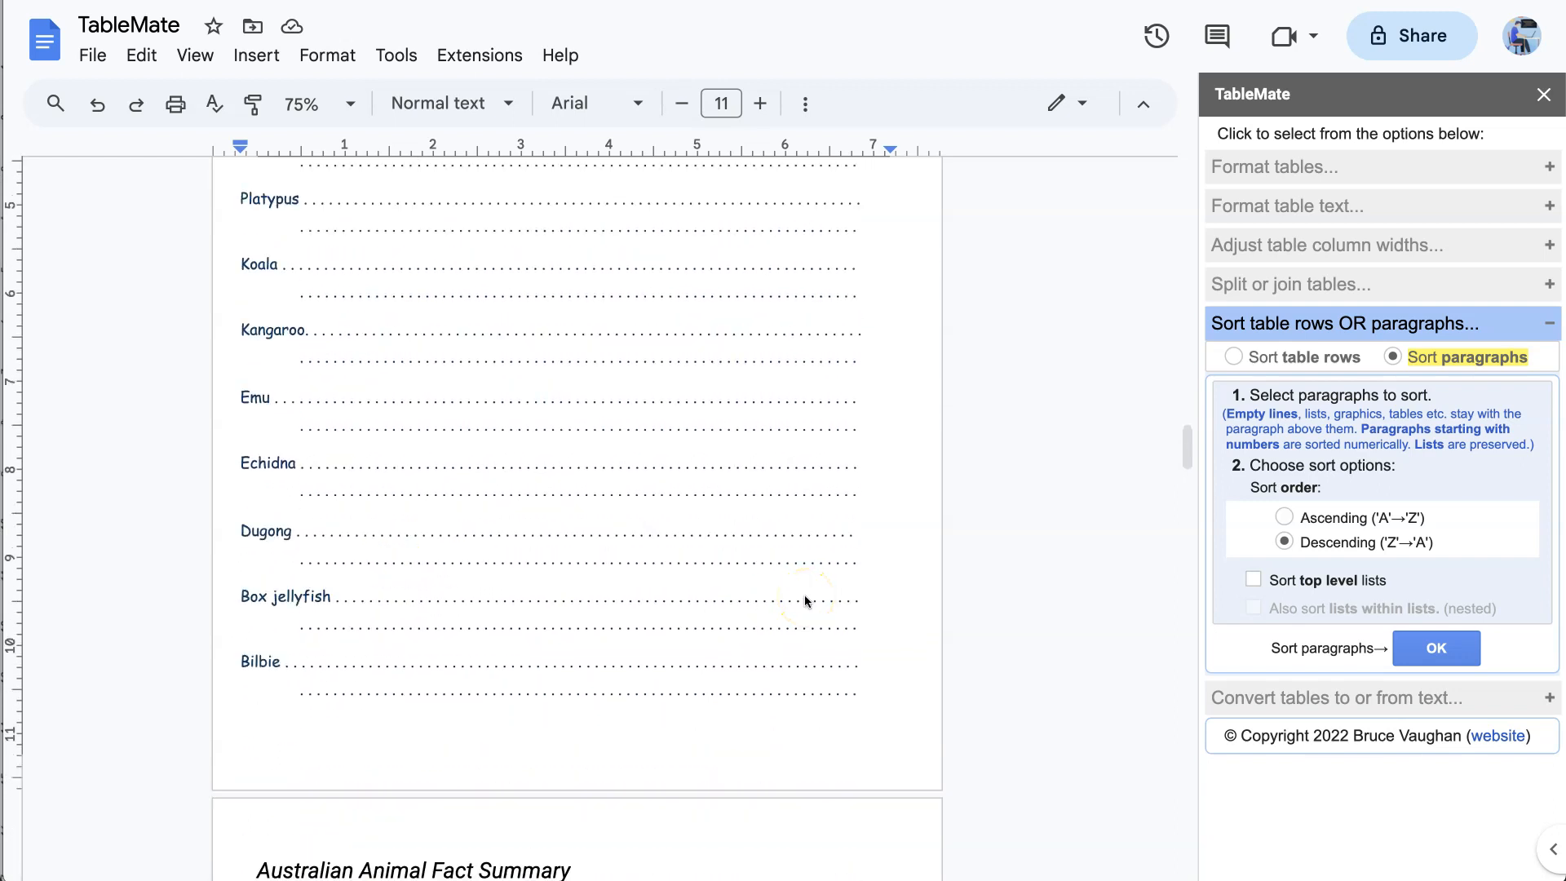
Step: Examine how the animal headings, Habitats and Eats lists and their nested items are arranged on the Australian Animal Fact Summary page
{"action": "scroll", "coordinate": [627, 515], "scroll_direction": "down", "scroll_amount": 7}
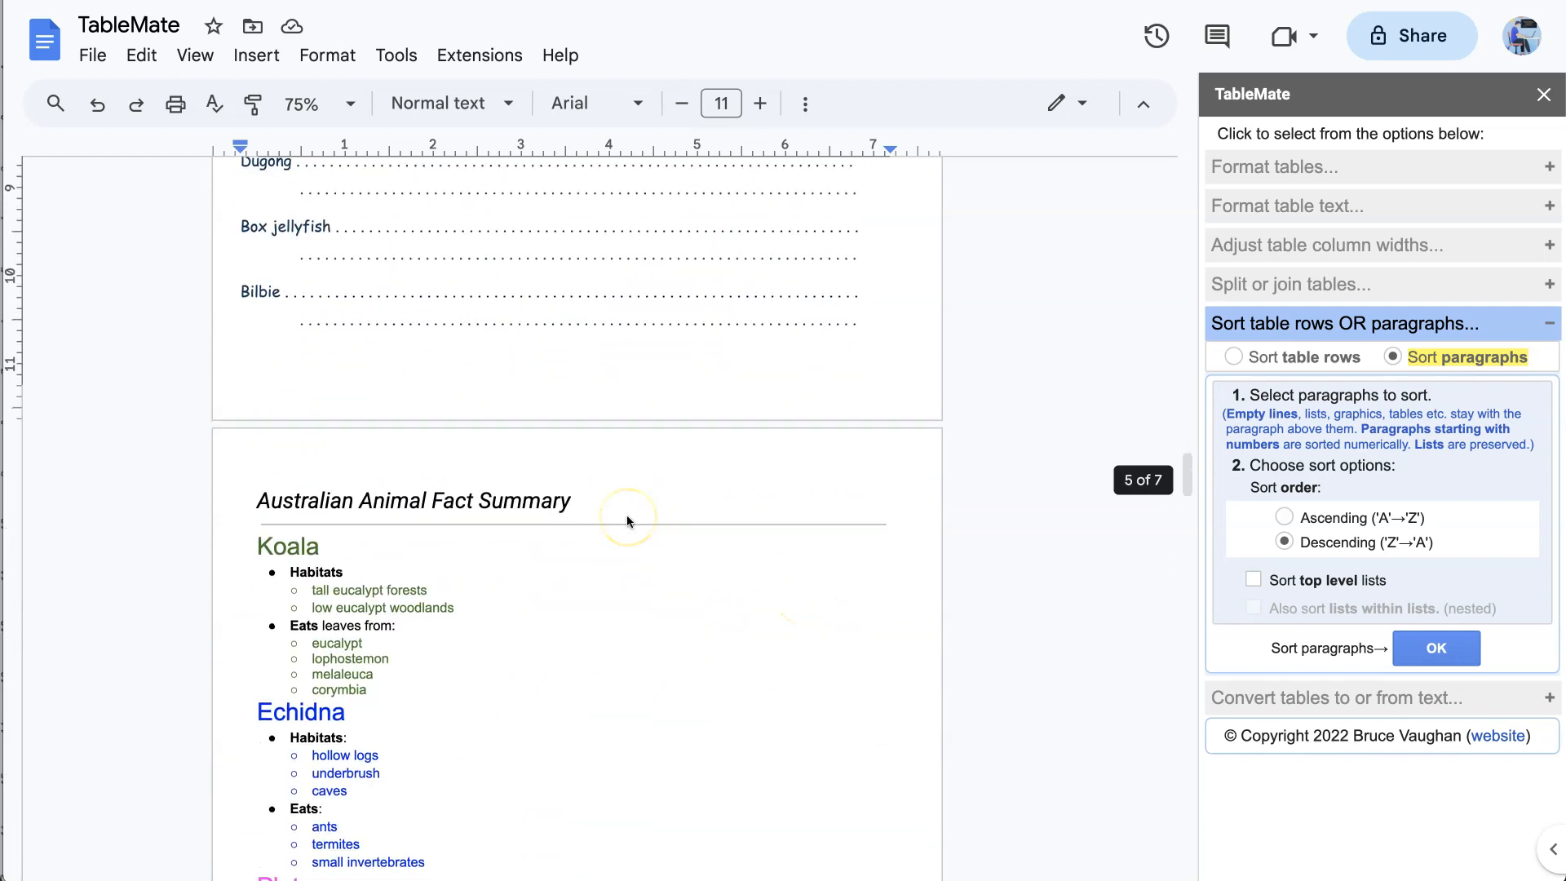
{"action": "scroll", "coordinate": [536, 383], "scroll_direction": "down", "scroll_amount": 2}
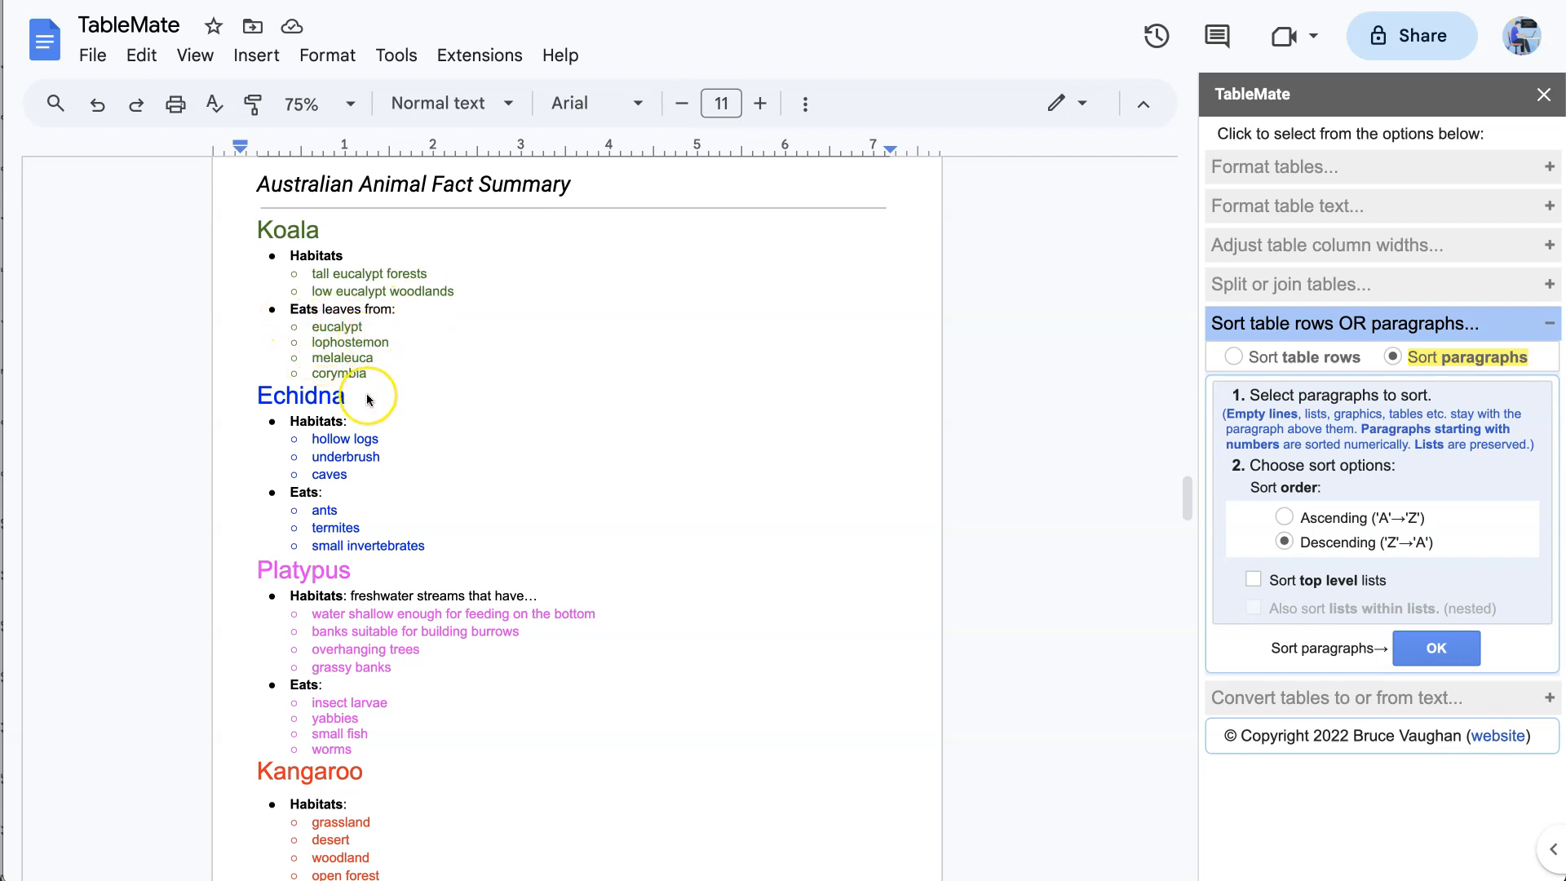
{"action": "scroll", "coordinate": [362, 422], "scroll_direction": "down", "scroll_amount": 3}
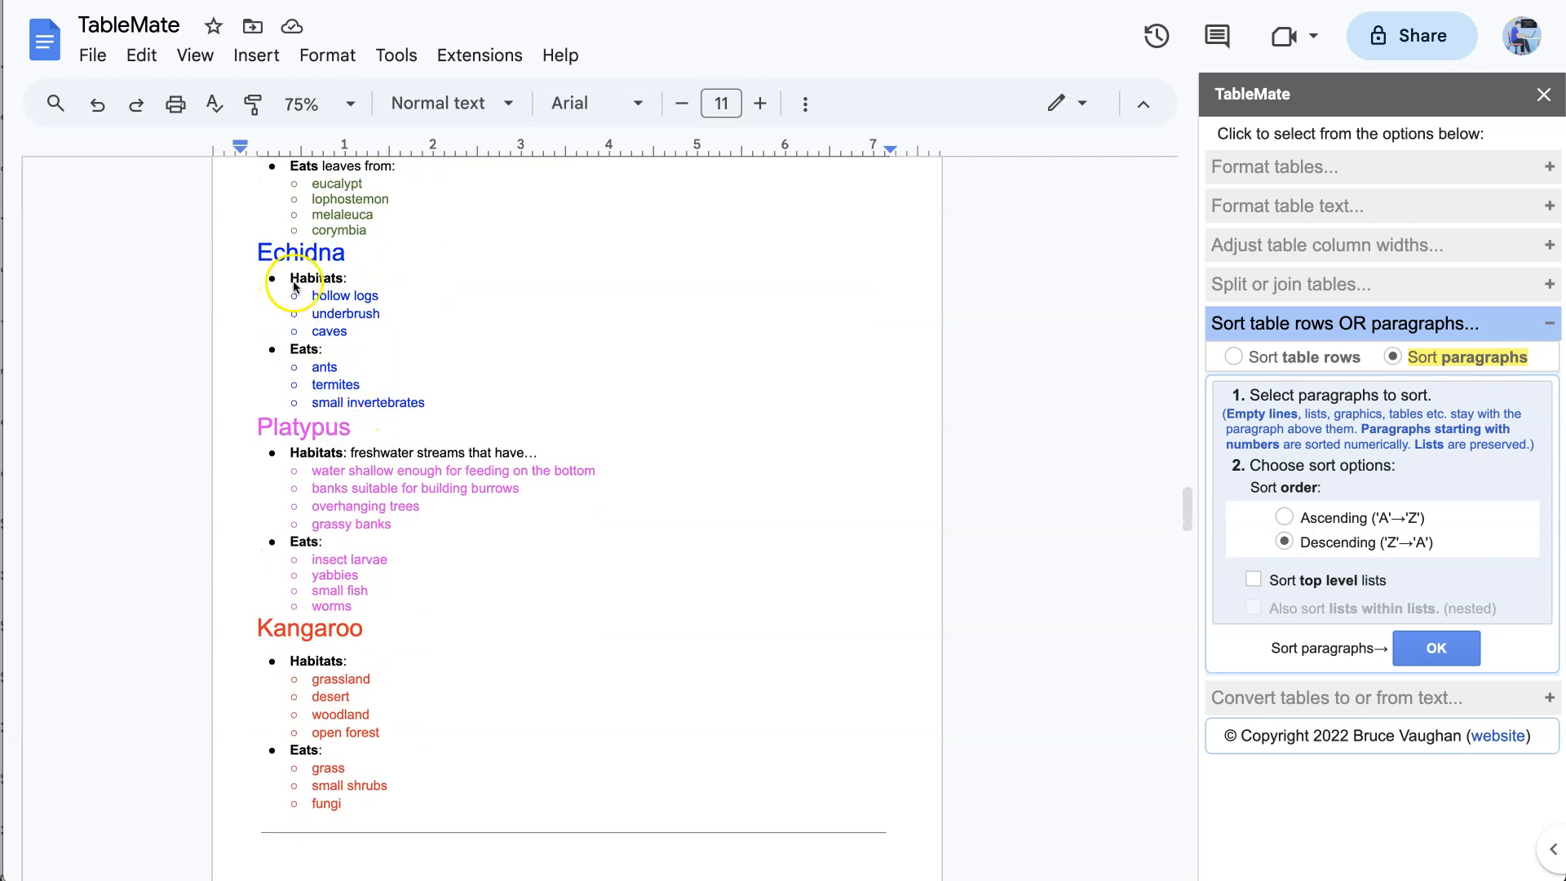
{"action": "scroll", "coordinate": [380, 685], "scroll_direction": "up", "scroll_amount": 5}
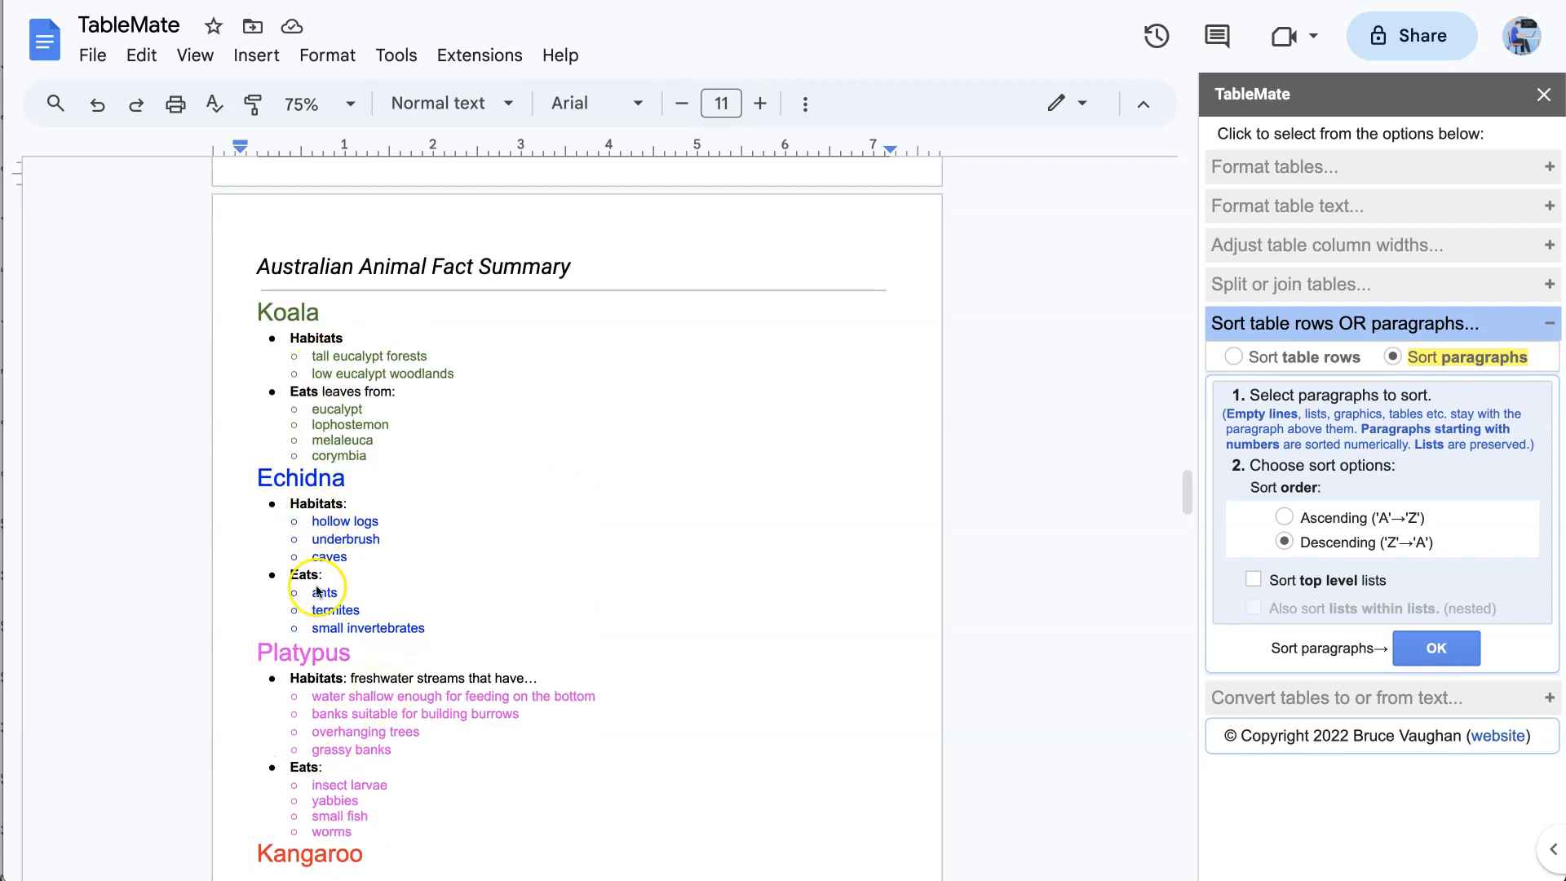
{"action": "scroll", "coordinate": [448, 671], "scroll_direction": "down", "scroll_amount": 3}
{"action": "scroll", "coordinate": [441, 686], "scroll_direction": "up", "scroll_amount": 3}
{"action": "scroll", "coordinate": [443, 690], "scroll_direction": "down", "scroll_amount": 1}
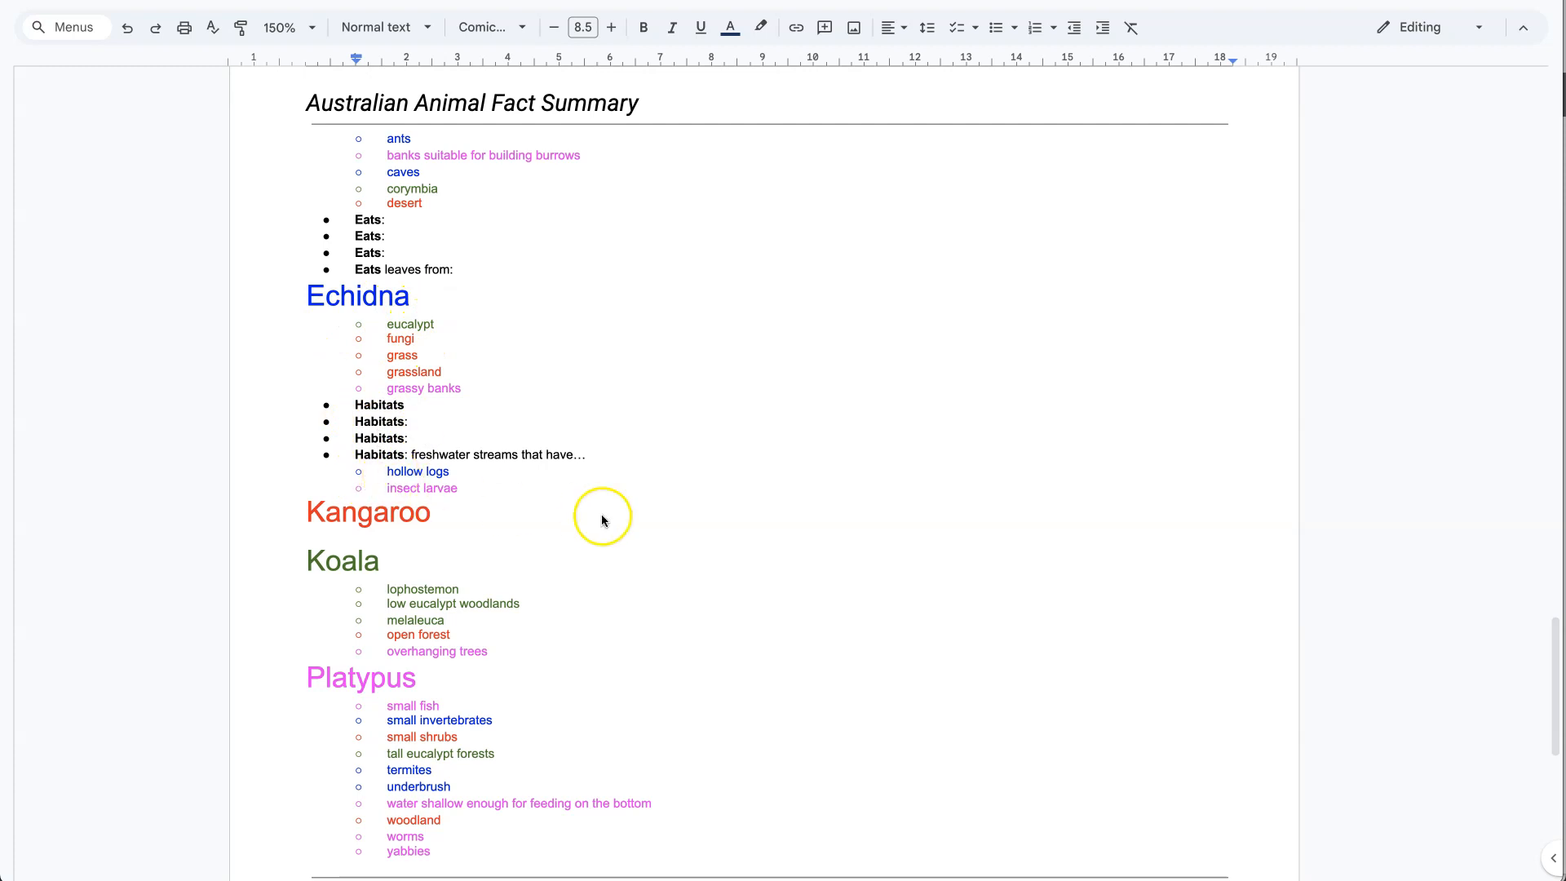
Step: Examine how headings, bullets and nested items are ordered in the other sorted copy of the Australian Animal Fact Summary
{"action": "scroll", "coordinate": [601, 517], "scroll_direction": "down", "scroll_amount": 2}
{"action": "scroll", "coordinate": [436, 670], "scroll_direction": "up", "scroll_amount": 5}
{"action": "scroll", "coordinate": [433, 650], "scroll_direction": "down", "scroll_amount": 2}
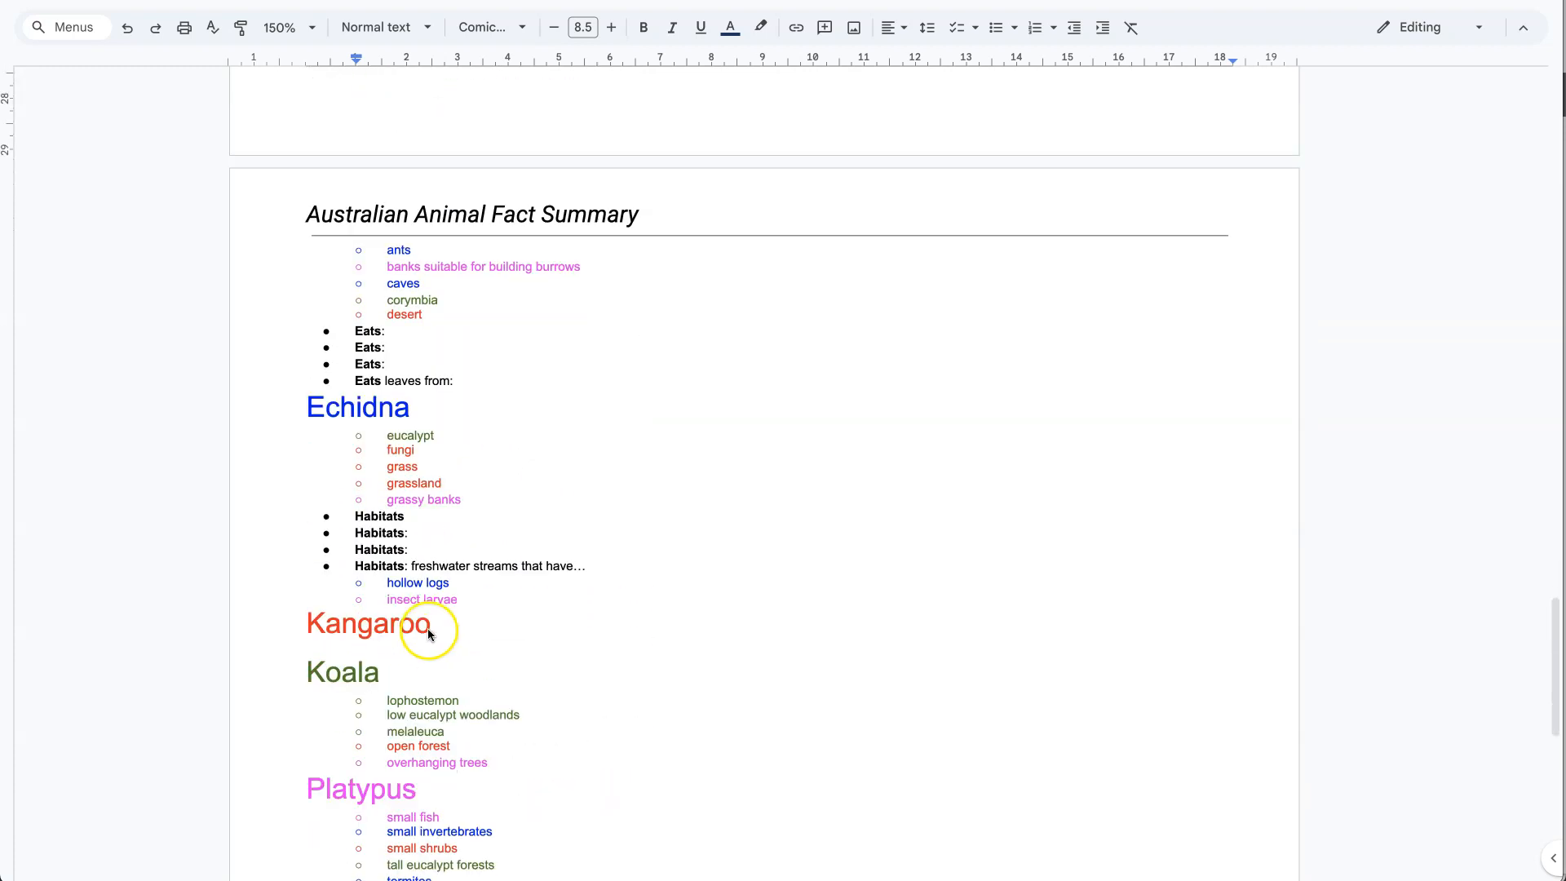
{"action": "scroll", "coordinate": [441, 624], "scroll_direction": "down", "scroll_amount": 2}
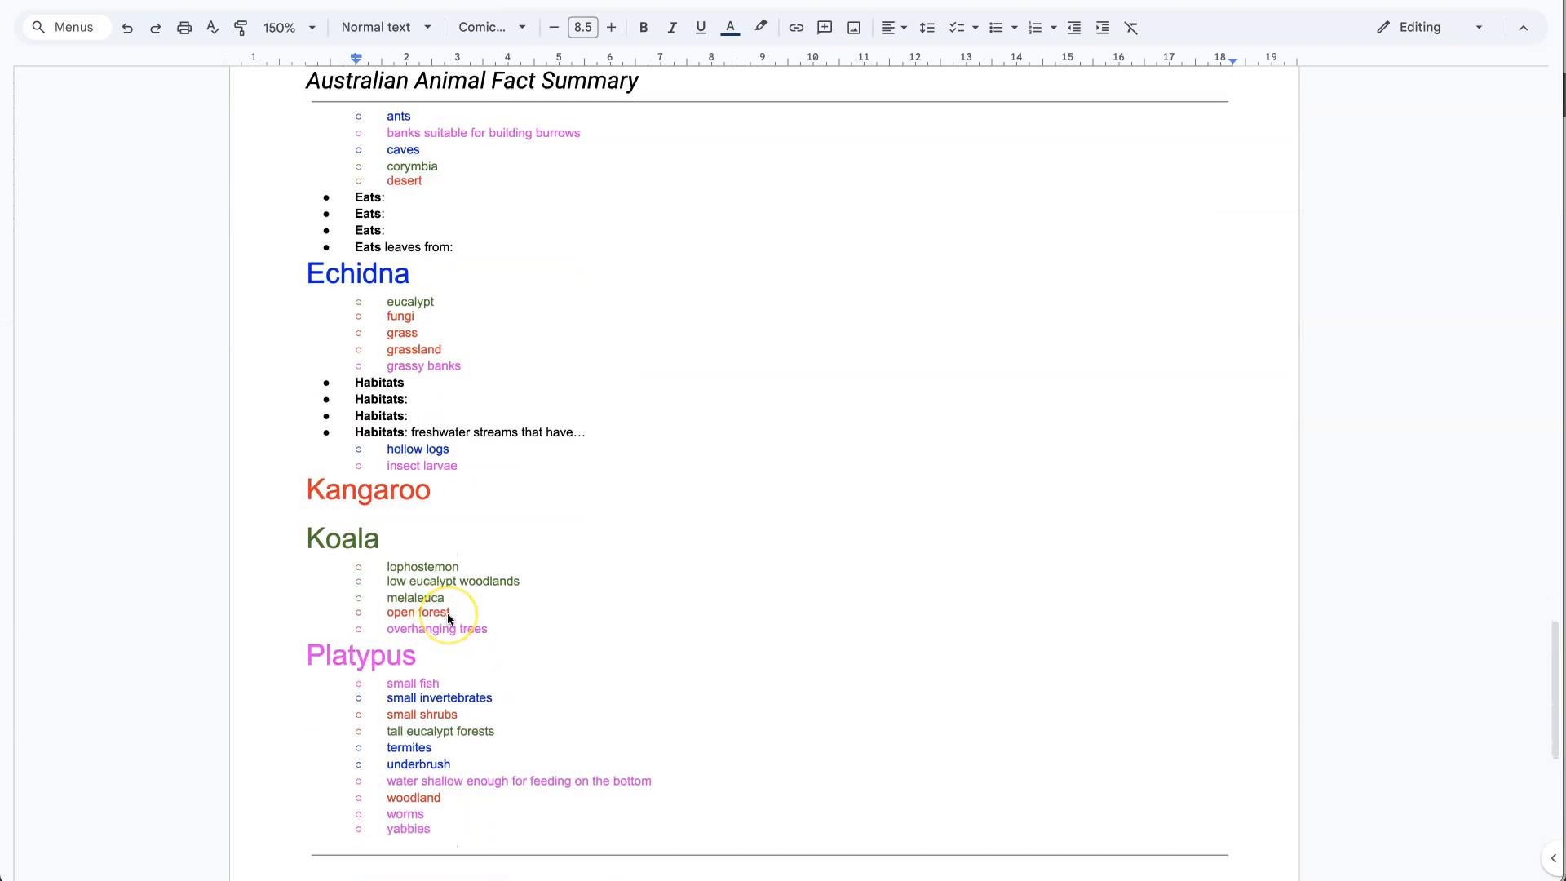
{"action": "scroll", "coordinate": [514, 592], "scroll_direction": "up", "scroll_amount": 1}
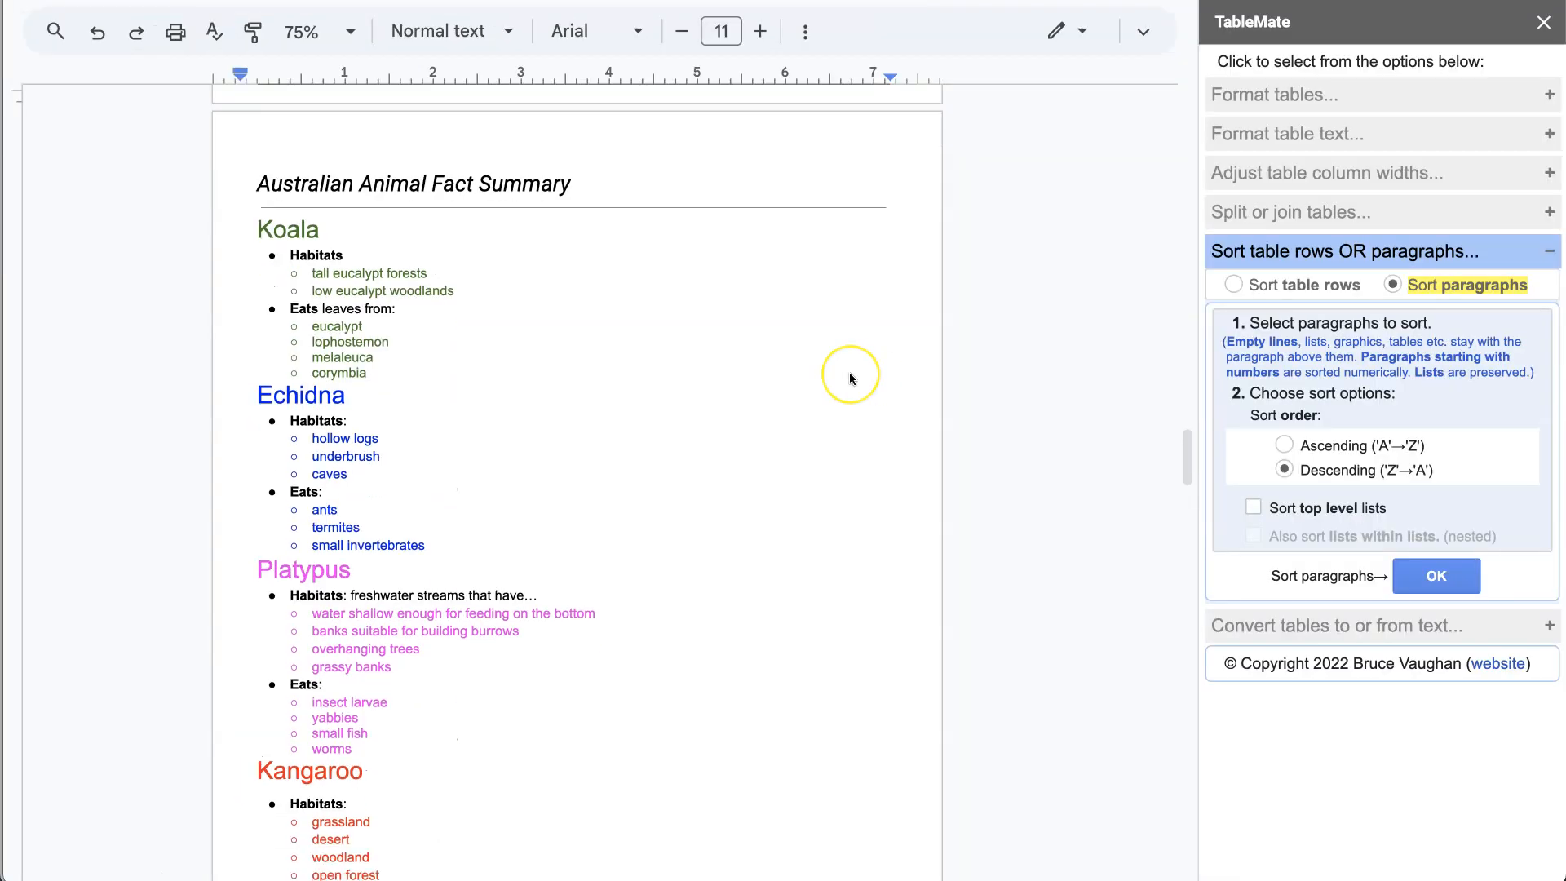
Step: Sort all the Australian Animal Fact Summary entries by animal heading in ascending order, leaving list sorting off
{"action": "scroll", "coordinate": [849, 372], "scroll_direction": "down", "scroll_amount": 2}
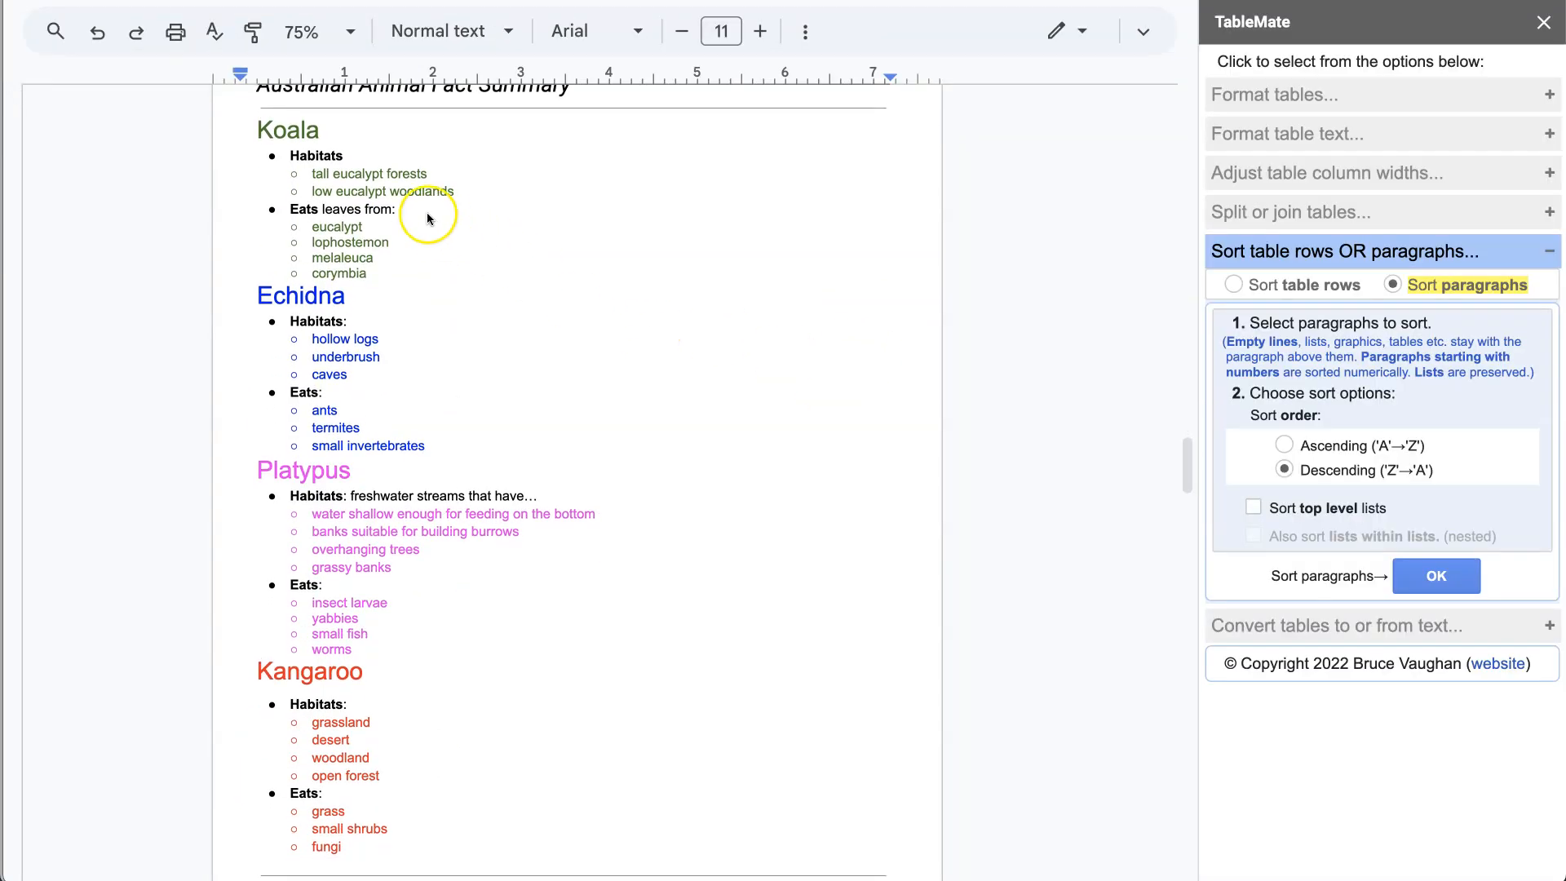
{"action": "left_click_drag", "start_coordinate": [255, 130], "coordinate": [410, 847]}
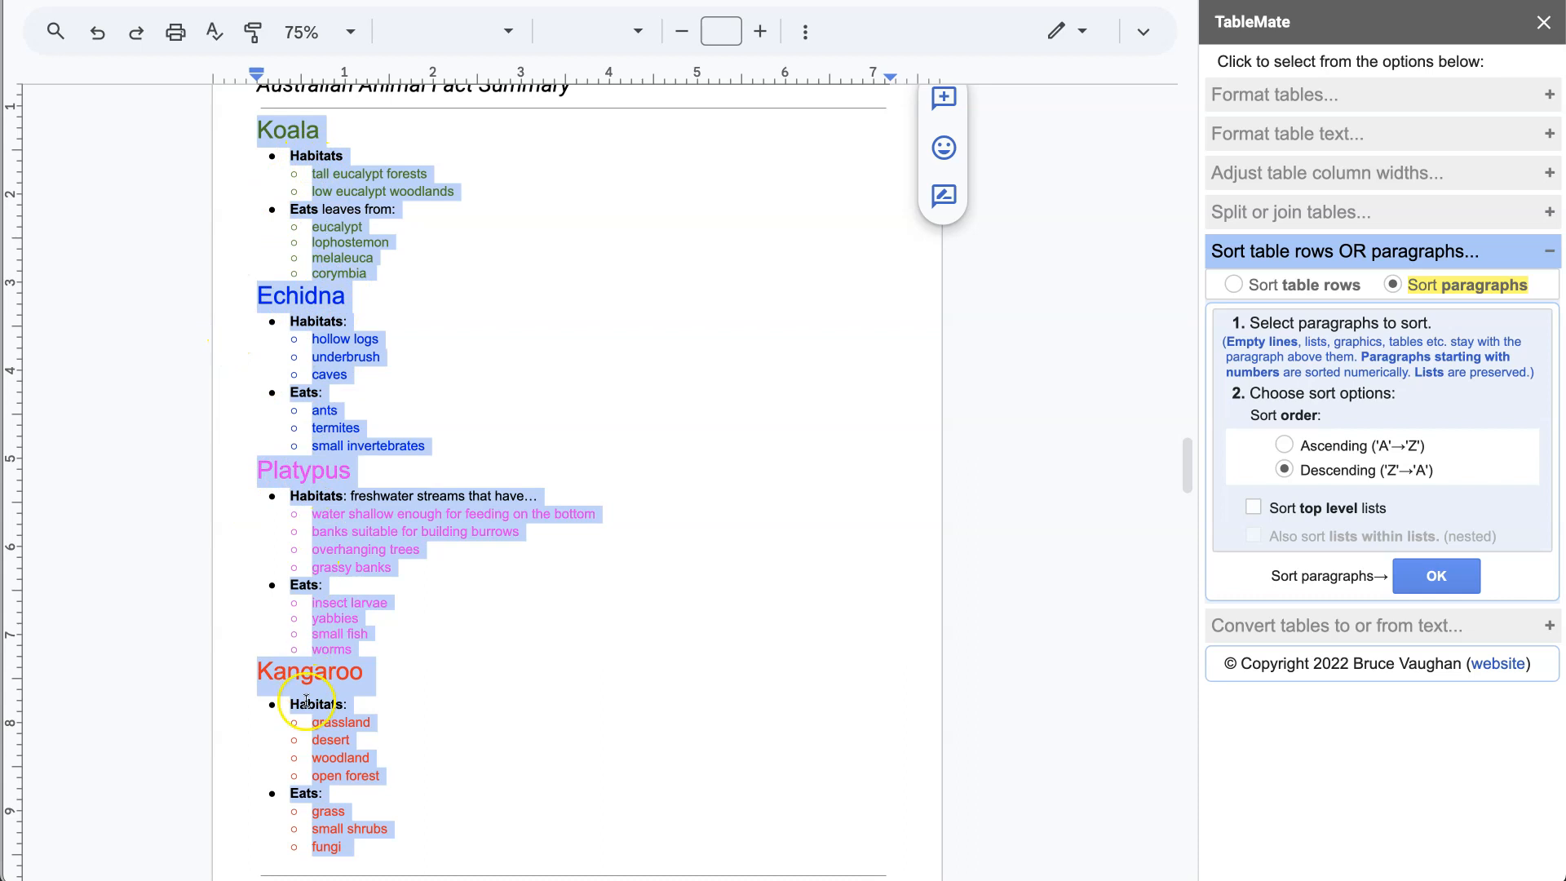
{"action": "left_click", "coordinate": [1286, 445]}
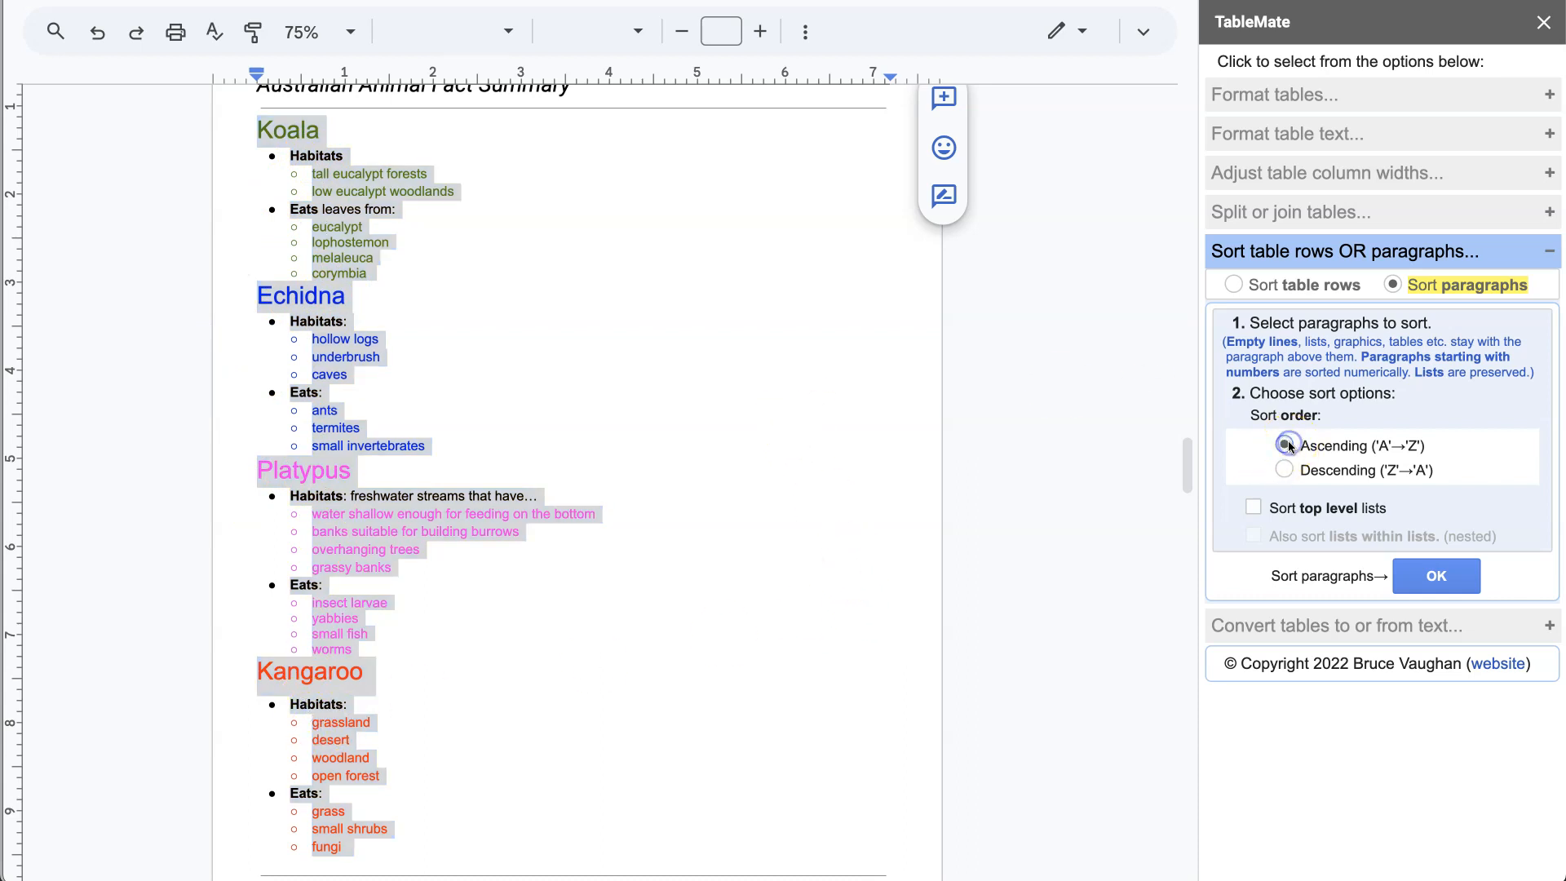
{"action": "left_click", "coordinate": [1426, 576]}
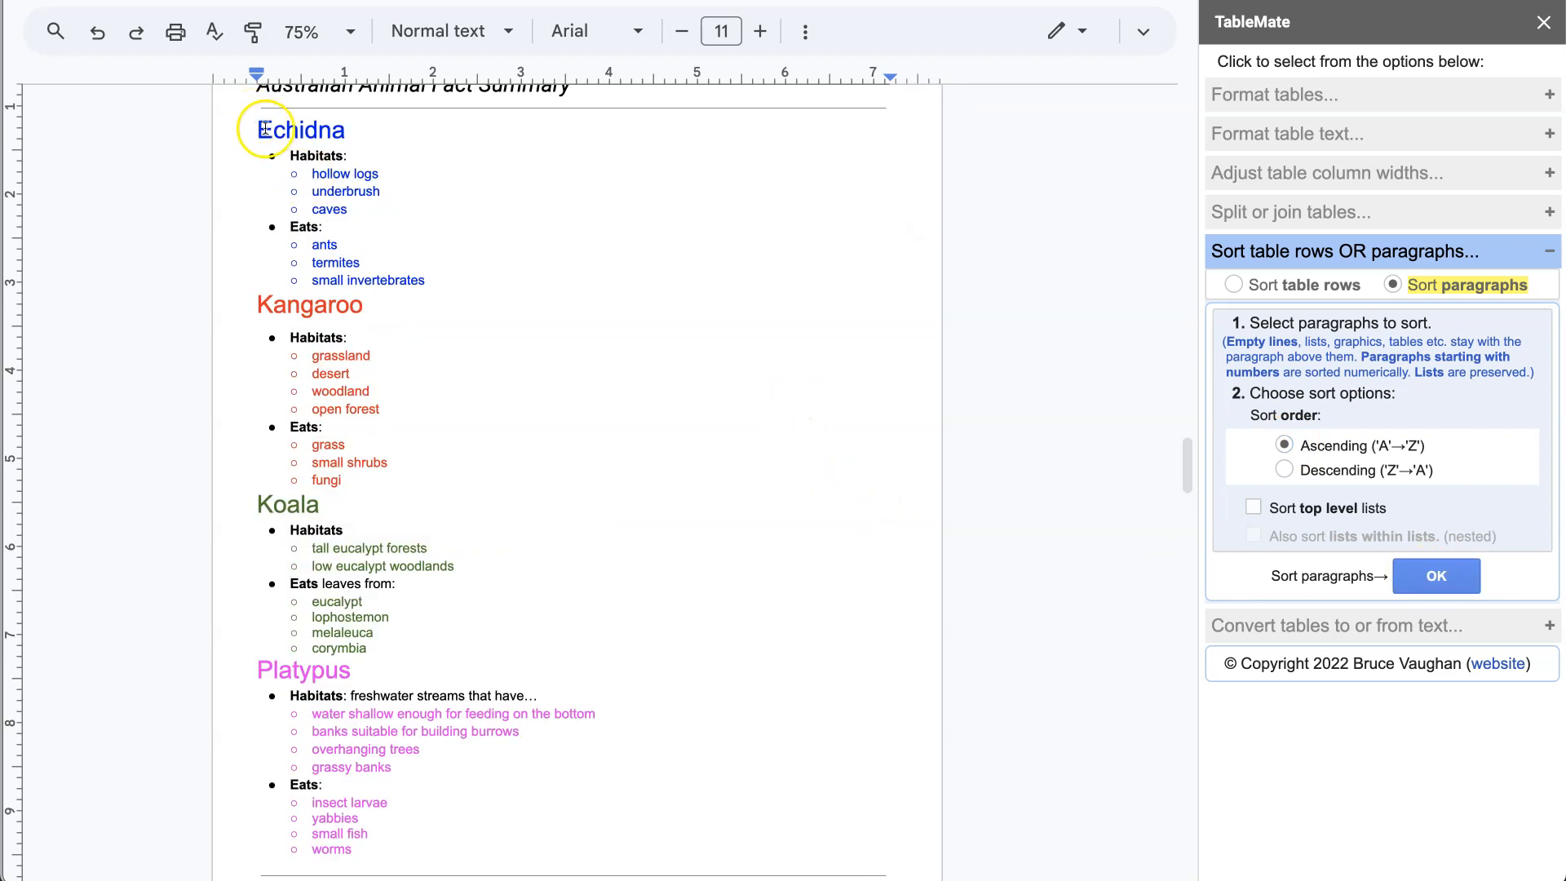
Step: Check the order of the animal headings, the Habitats and Eats items, and the nested habitat lists in the fact summary
{"action": "left_click_drag", "start_coordinate": [255, 130], "coordinate": [346, 130]}
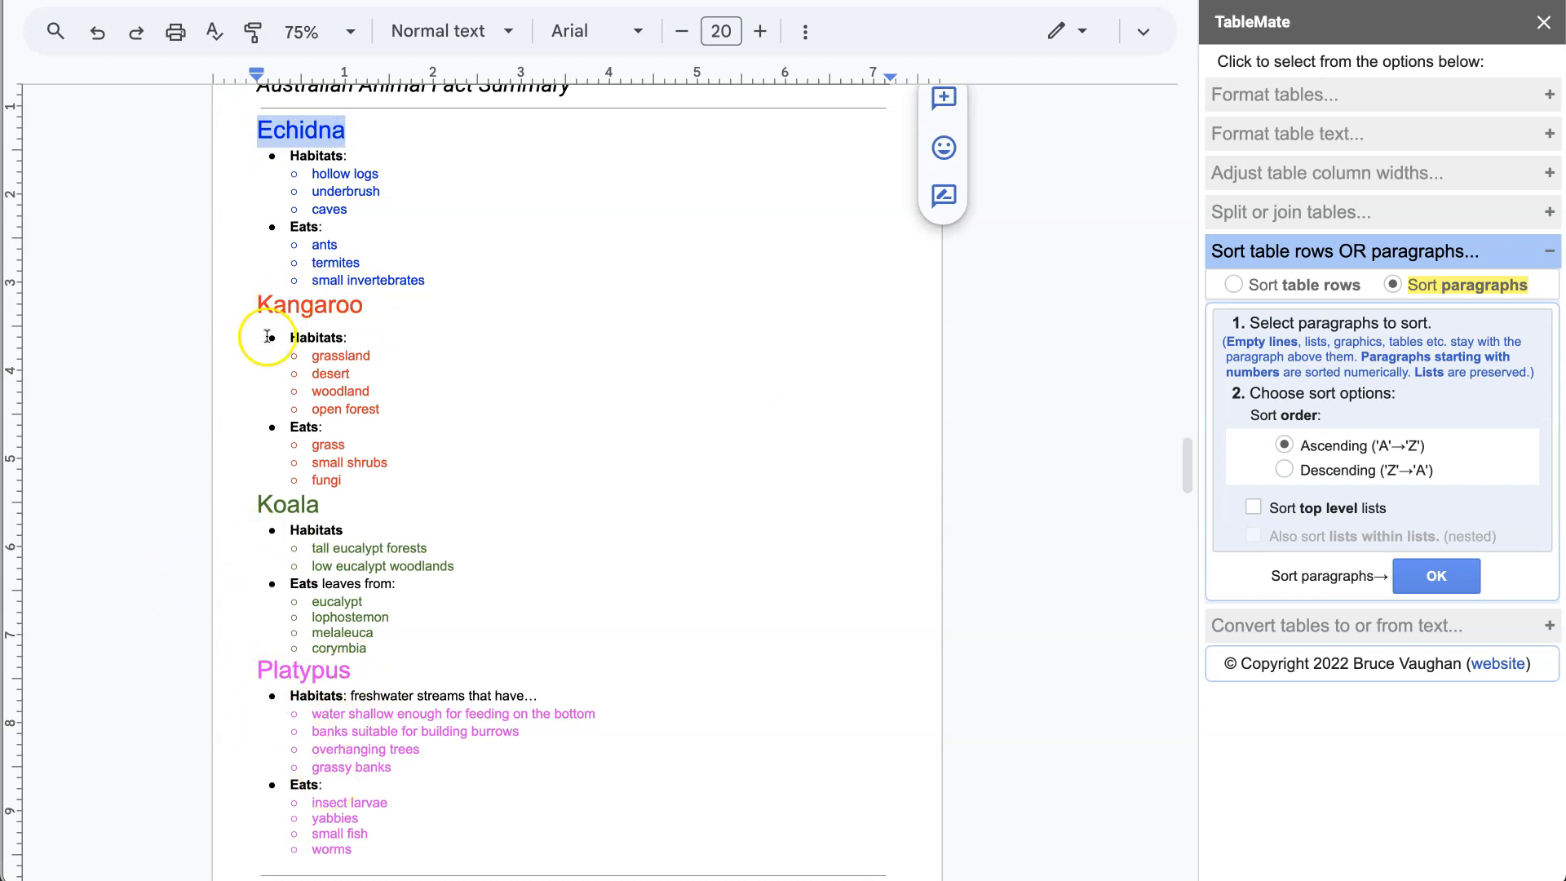
{"action": "double_click", "coordinate": [348, 530]}
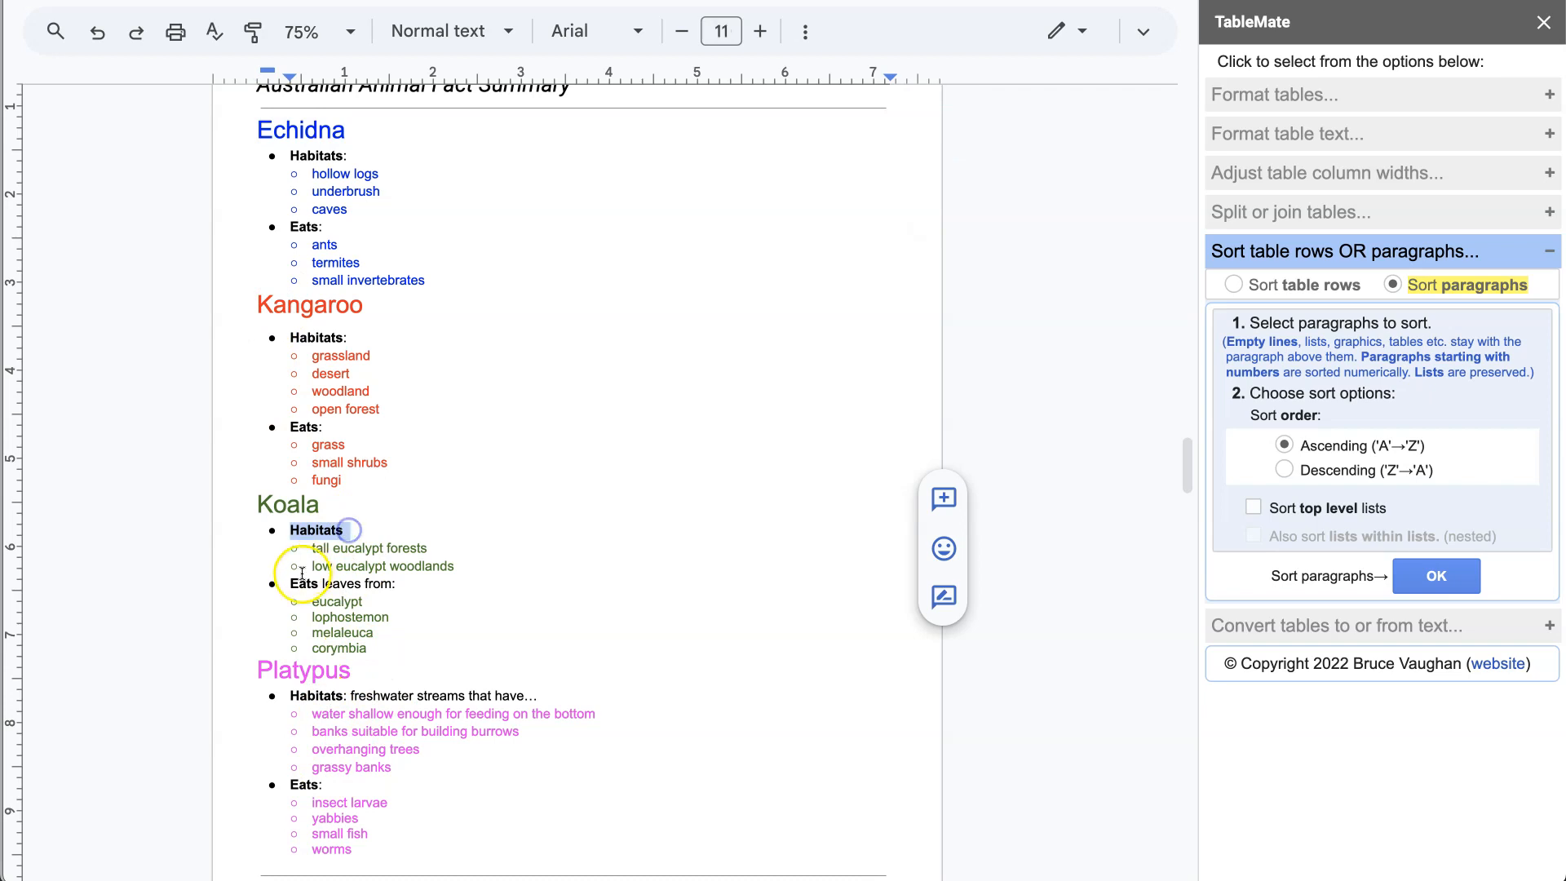
{"action": "left_click_drag", "start_coordinate": [292, 582], "coordinate": [382, 581]}
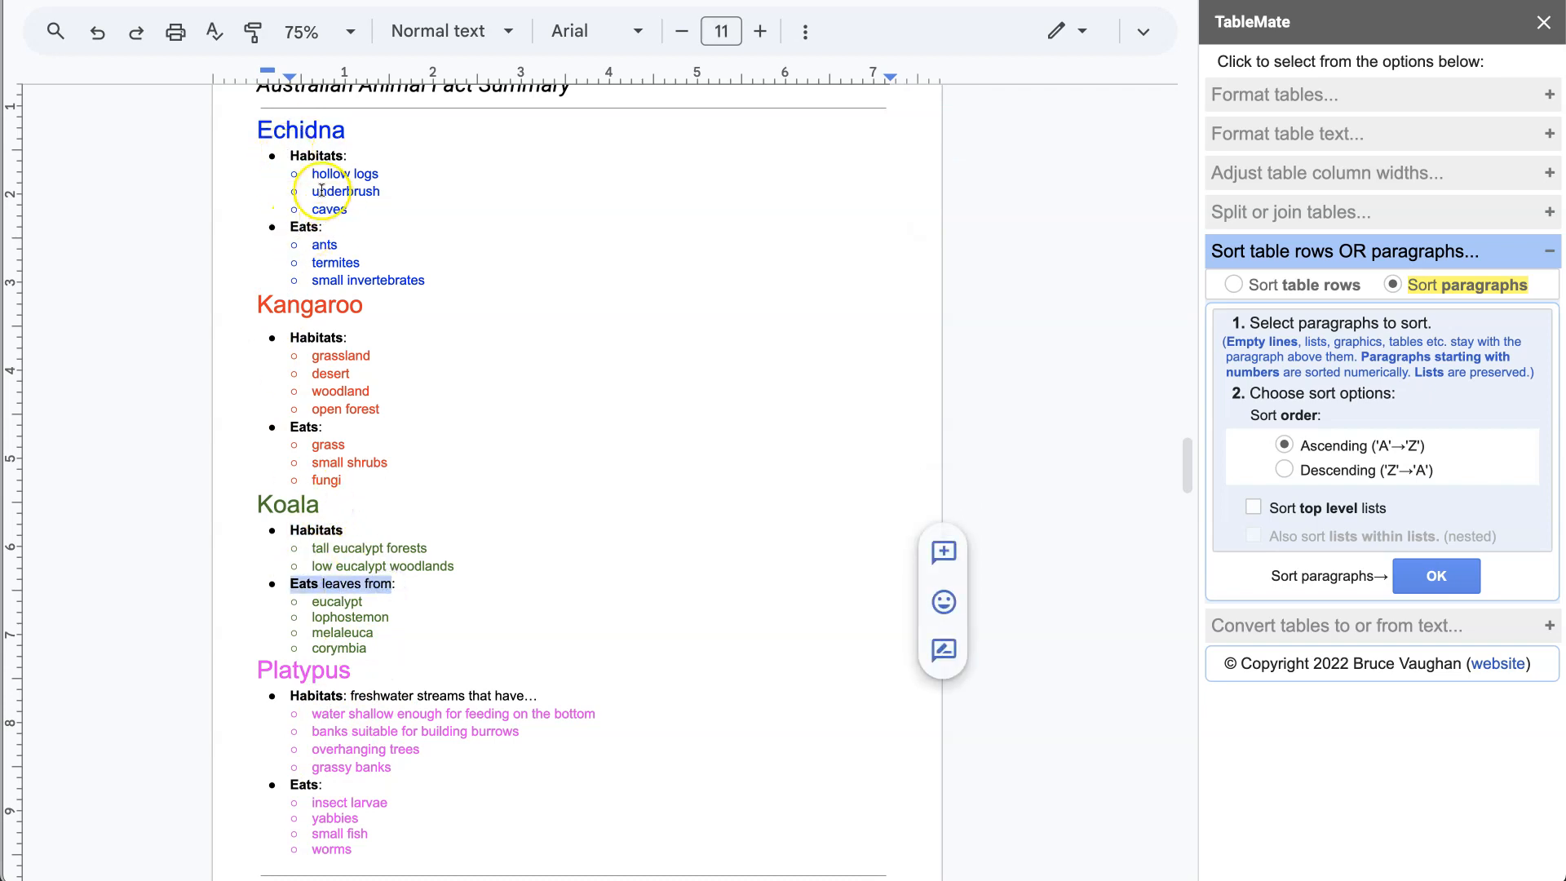
{"action": "left_click_drag", "start_coordinate": [313, 174], "coordinate": [359, 212]}
{"action": "left_click_drag", "start_coordinate": [384, 411], "coordinate": [311, 358]}
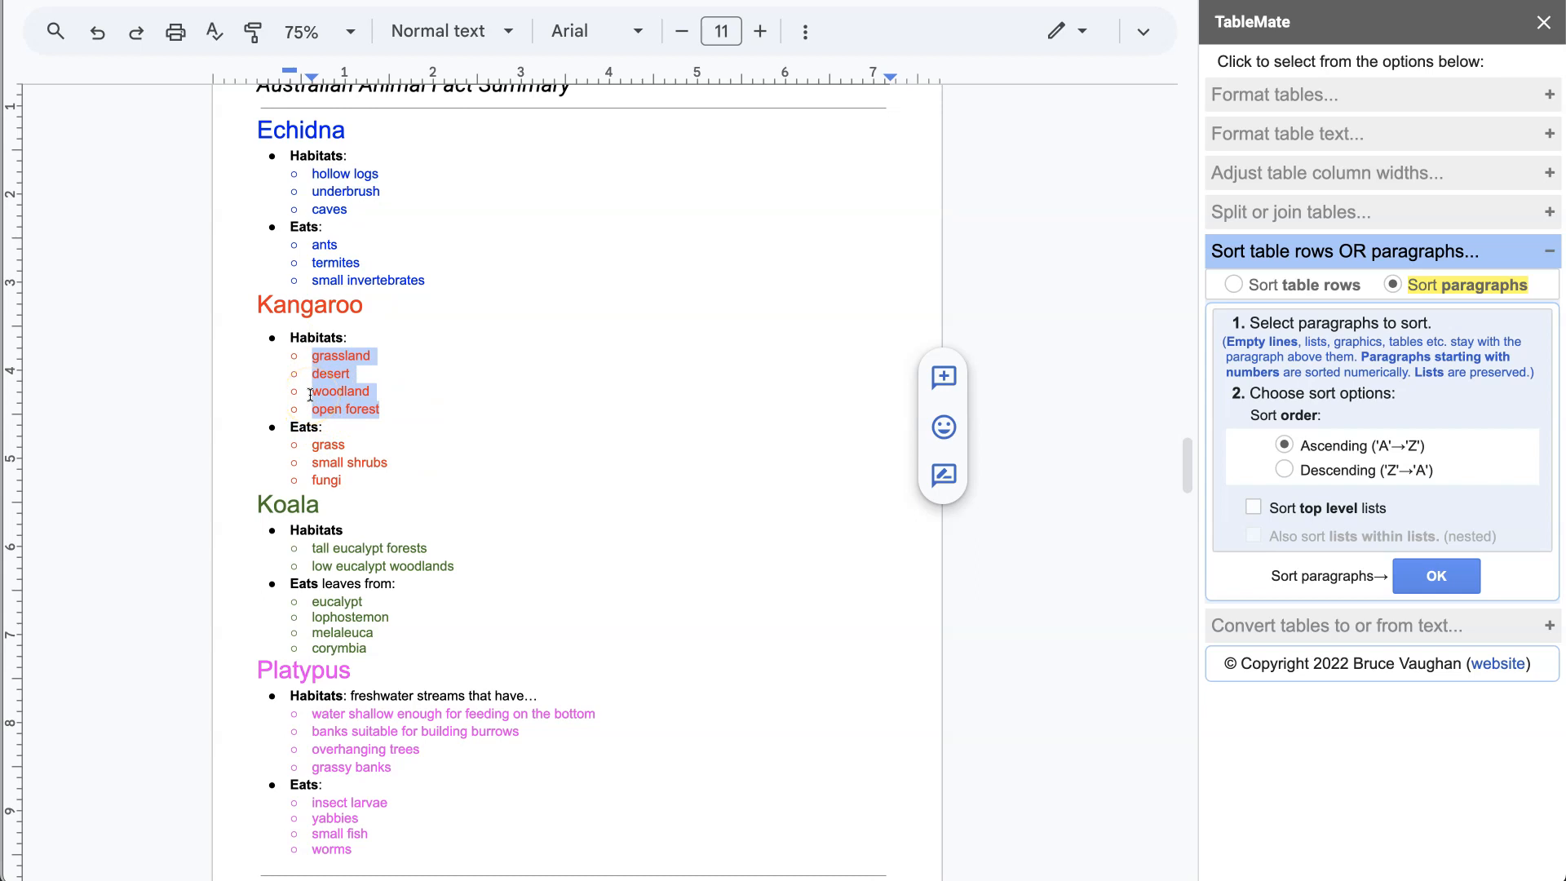
Step: Sort the whole fact summary again in ascending order with sorting of top level lists turned on
{"action": "left_click", "coordinate": [424, 397]}
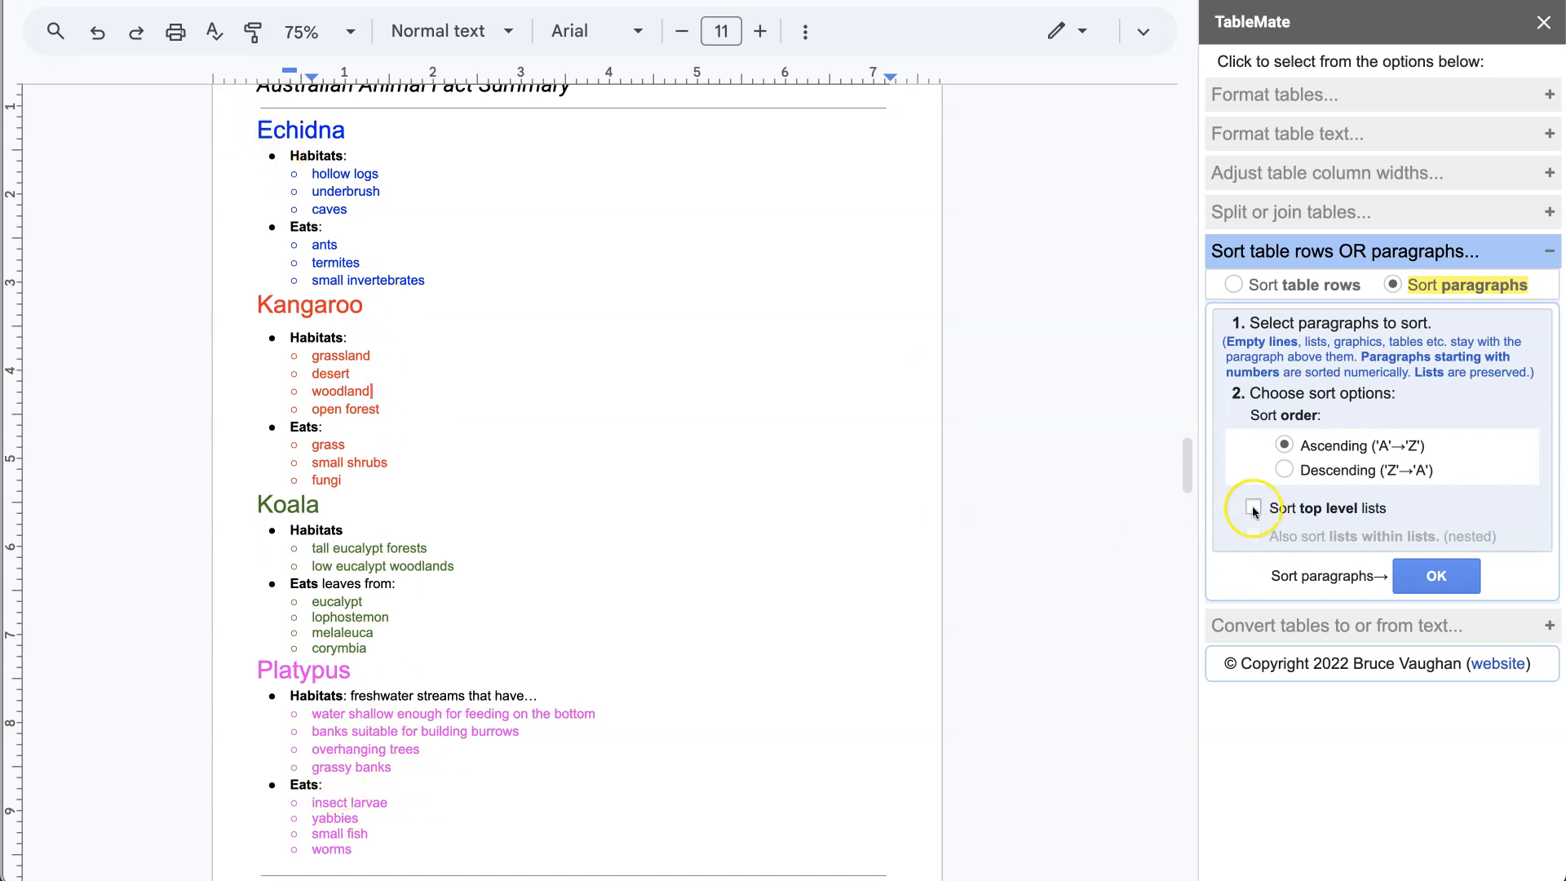
{"action": "left_click", "coordinate": [1254, 508]}
{"action": "left_click_drag", "start_coordinate": [257, 131], "coordinate": [343, 832]}
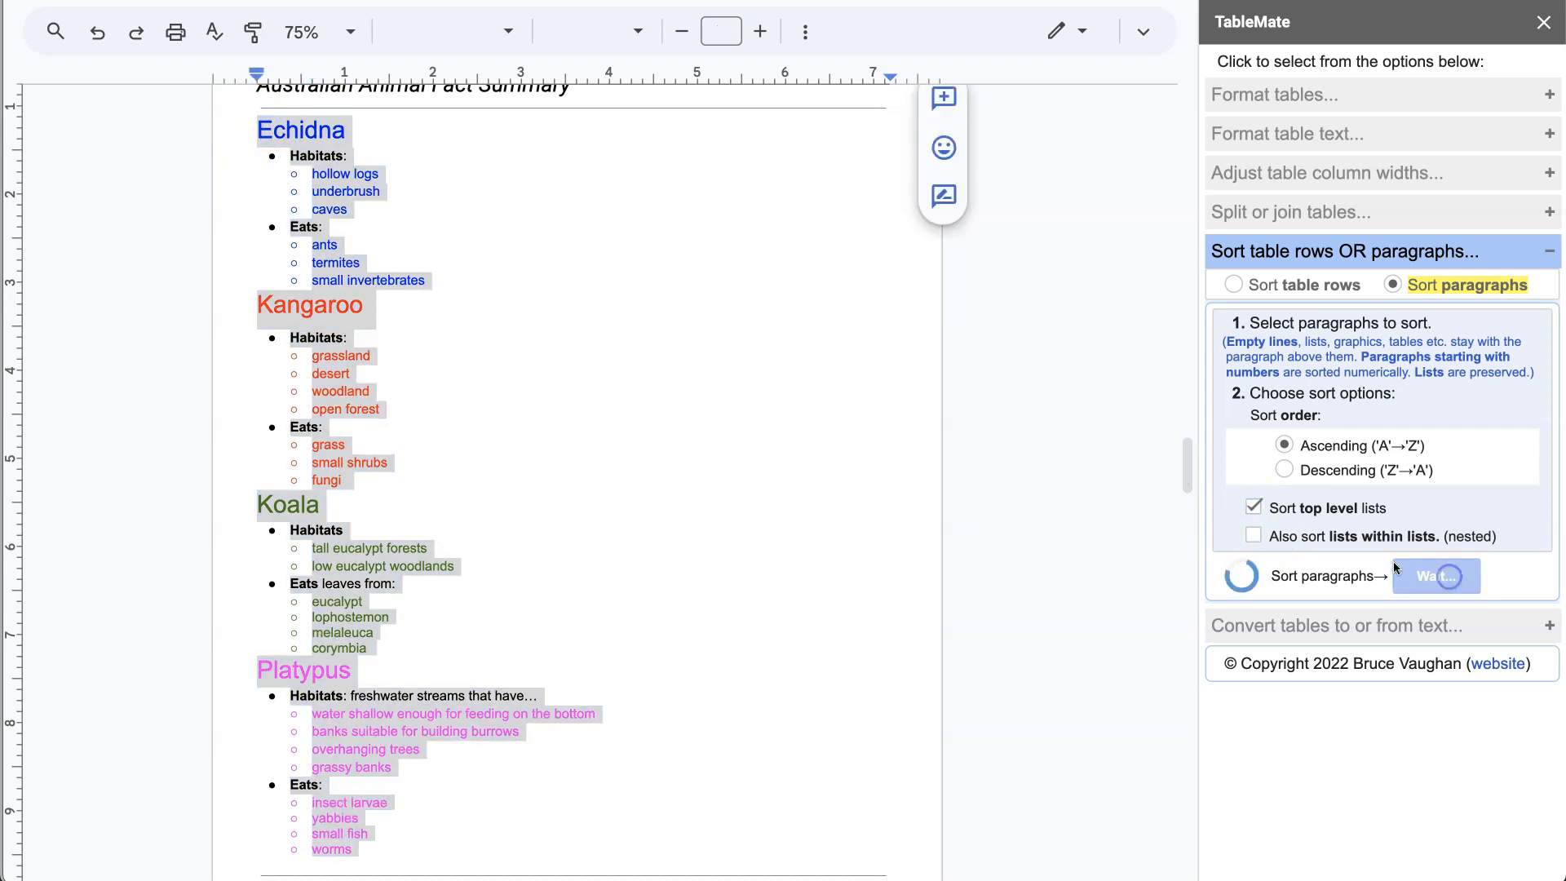
Step: Check the order of the Eats and Habitats items under each animal and of the nested items below them
{"action": "left_click_drag", "start_coordinate": [292, 155], "coordinate": [328, 160]}
{"action": "left_click_drag", "start_coordinate": [299, 231], "coordinate": [346, 227]}
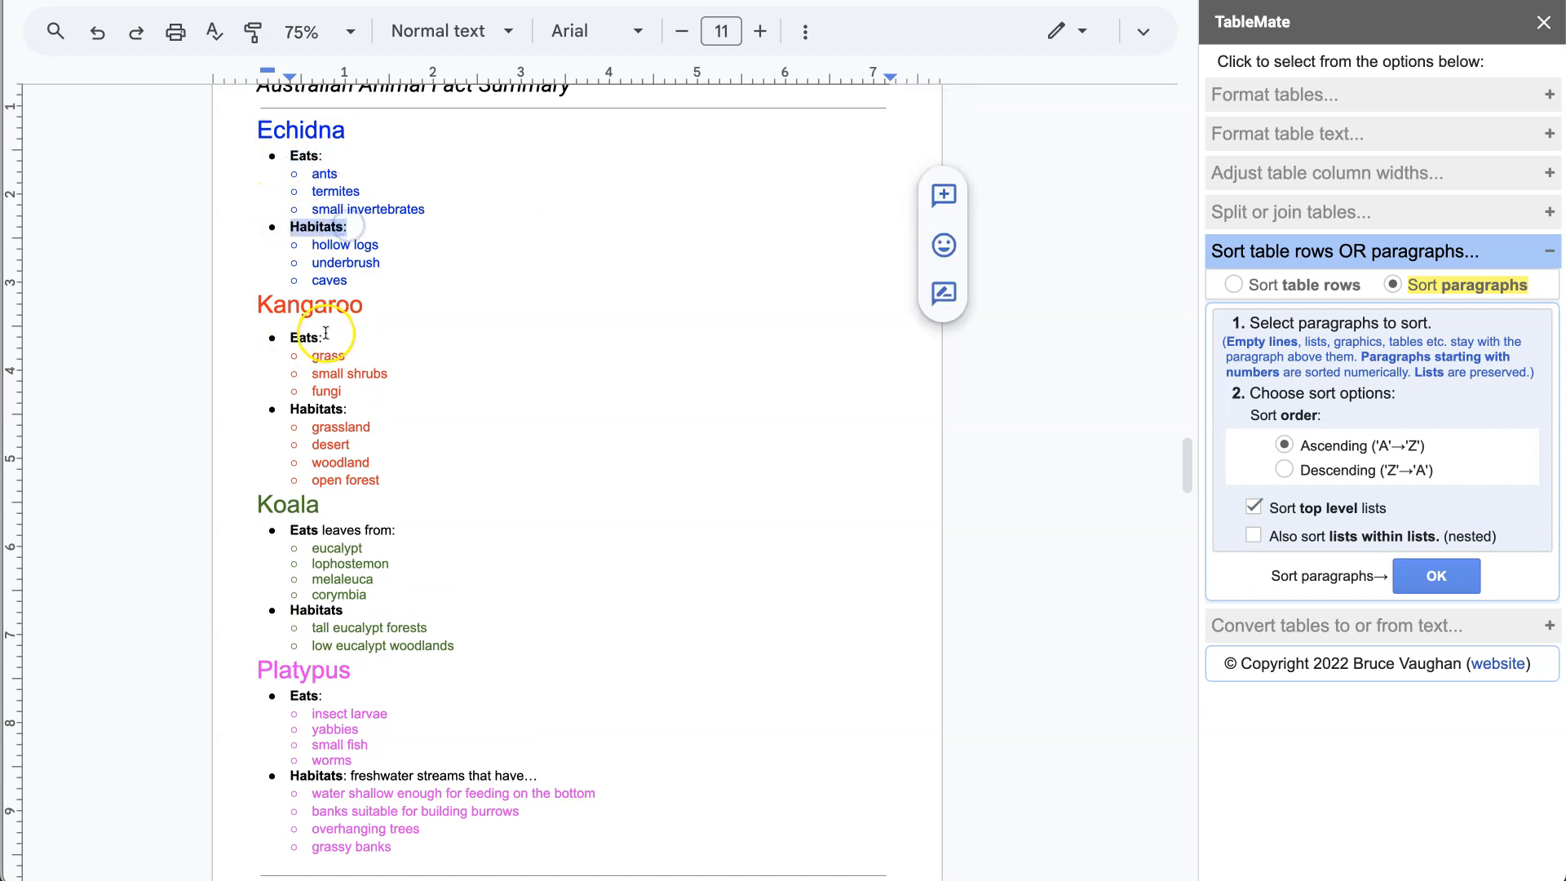
{"action": "left_click_drag", "start_coordinate": [291, 531], "coordinate": [403, 531]}
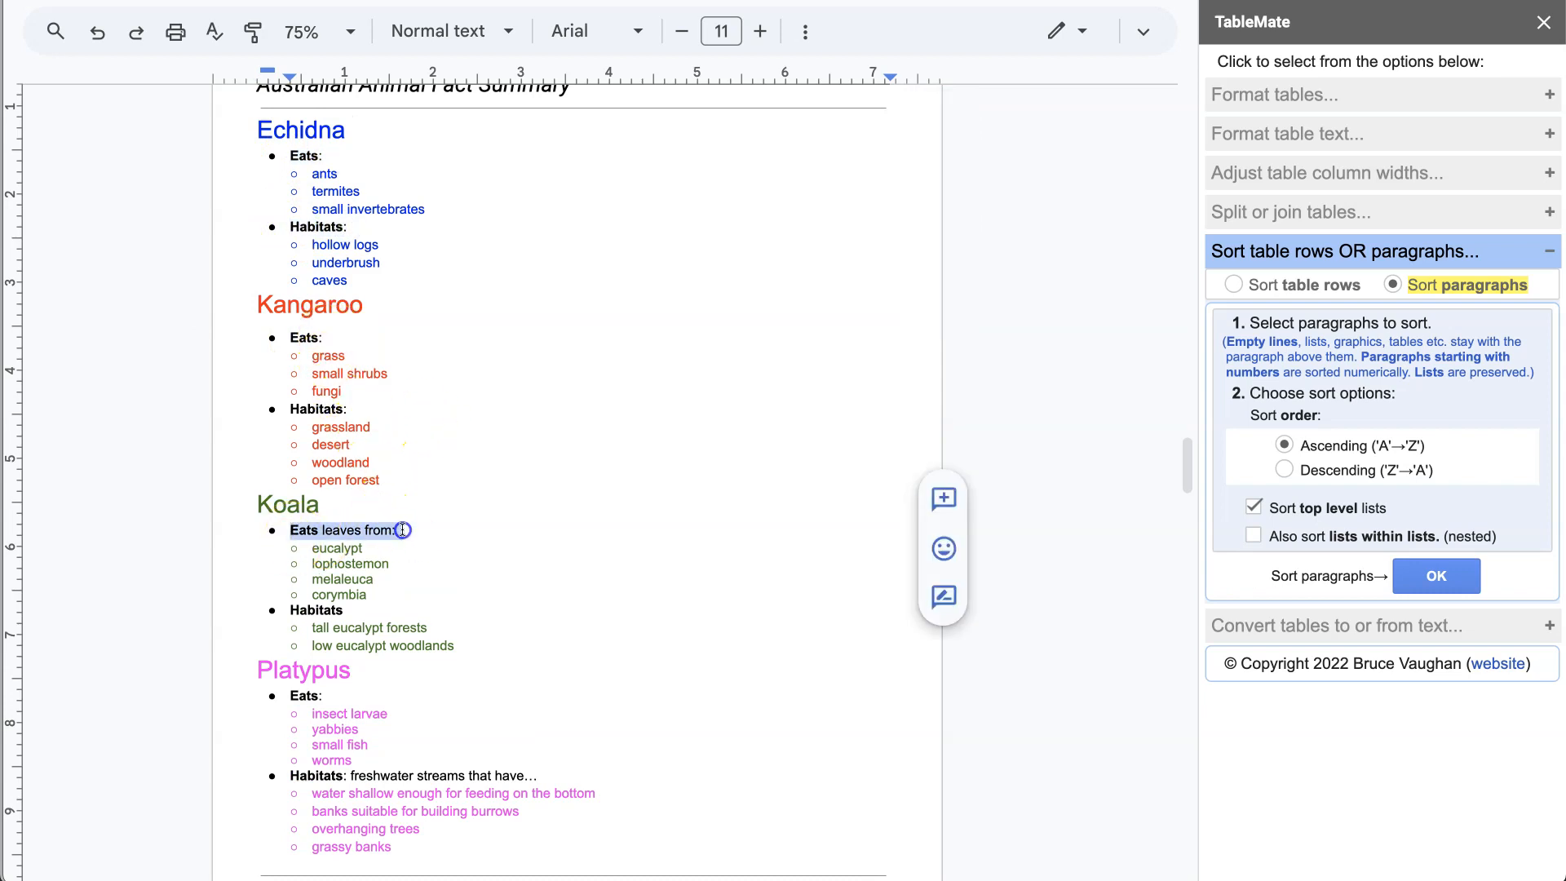
{"action": "left_click_drag", "start_coordinate": [292, 614], "coordinate": [340, 612]}
{"action": "left_click_drag", "start_coordinate": [349, 416], "coordinate": [396, 474]}
{"action": "left_click_drag", "start_coordinate": [312, 548], "coordinate": [389, 577]}
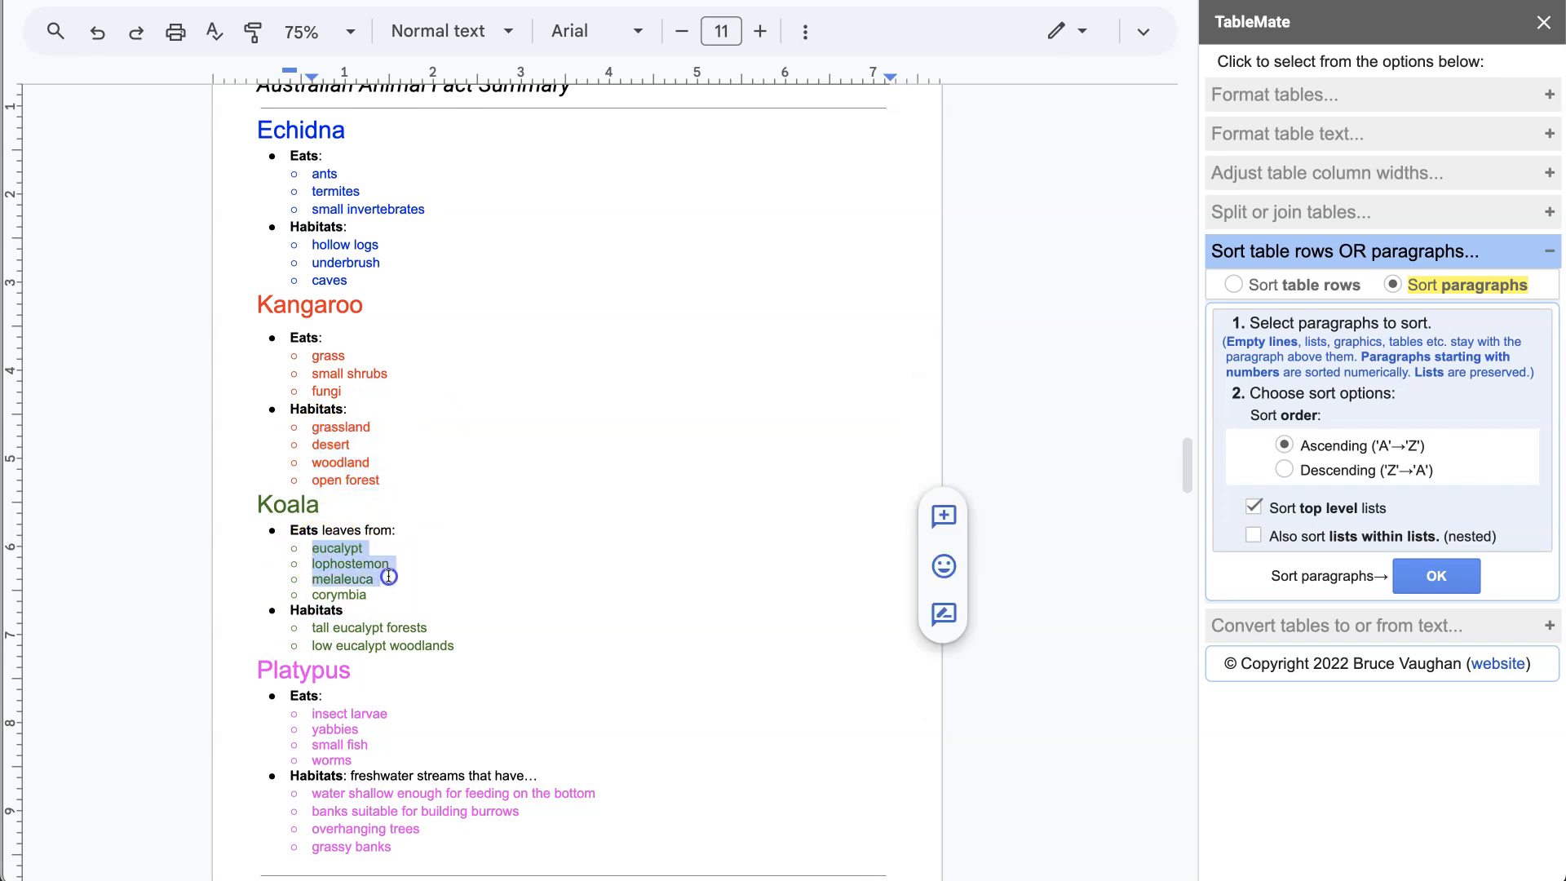
{"action": "left_click_drag", "start_coordinate": [313, 793], "coordinate": [412, 844]}
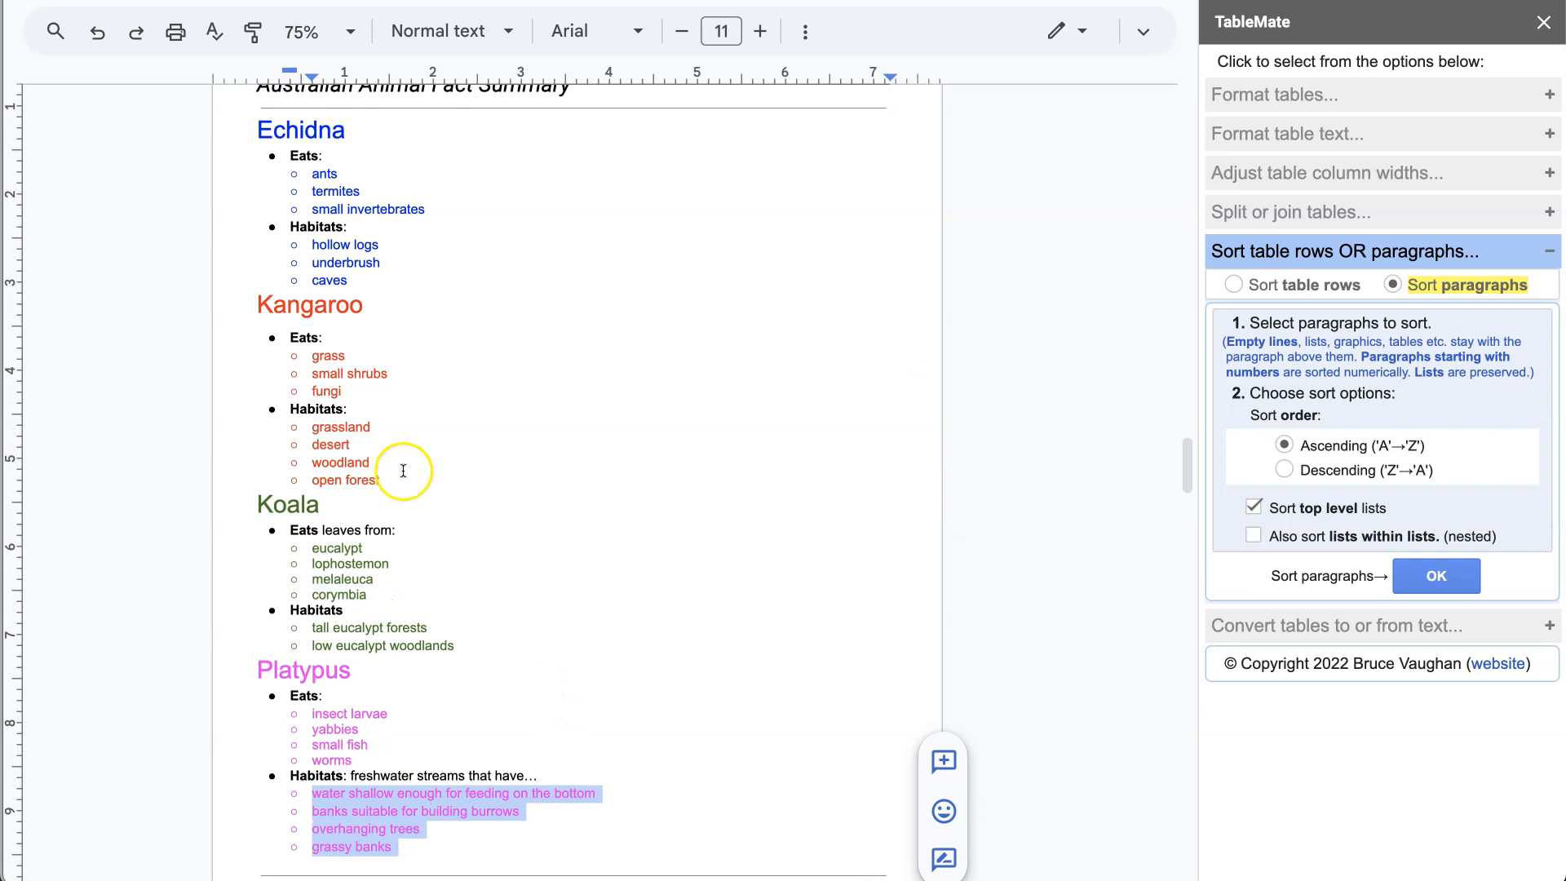
Step: Sort the whole fact summary in ascending order, including both top level lists and the nested lists within lists
{"action": "left_click", "coordinate": [452, 189]}
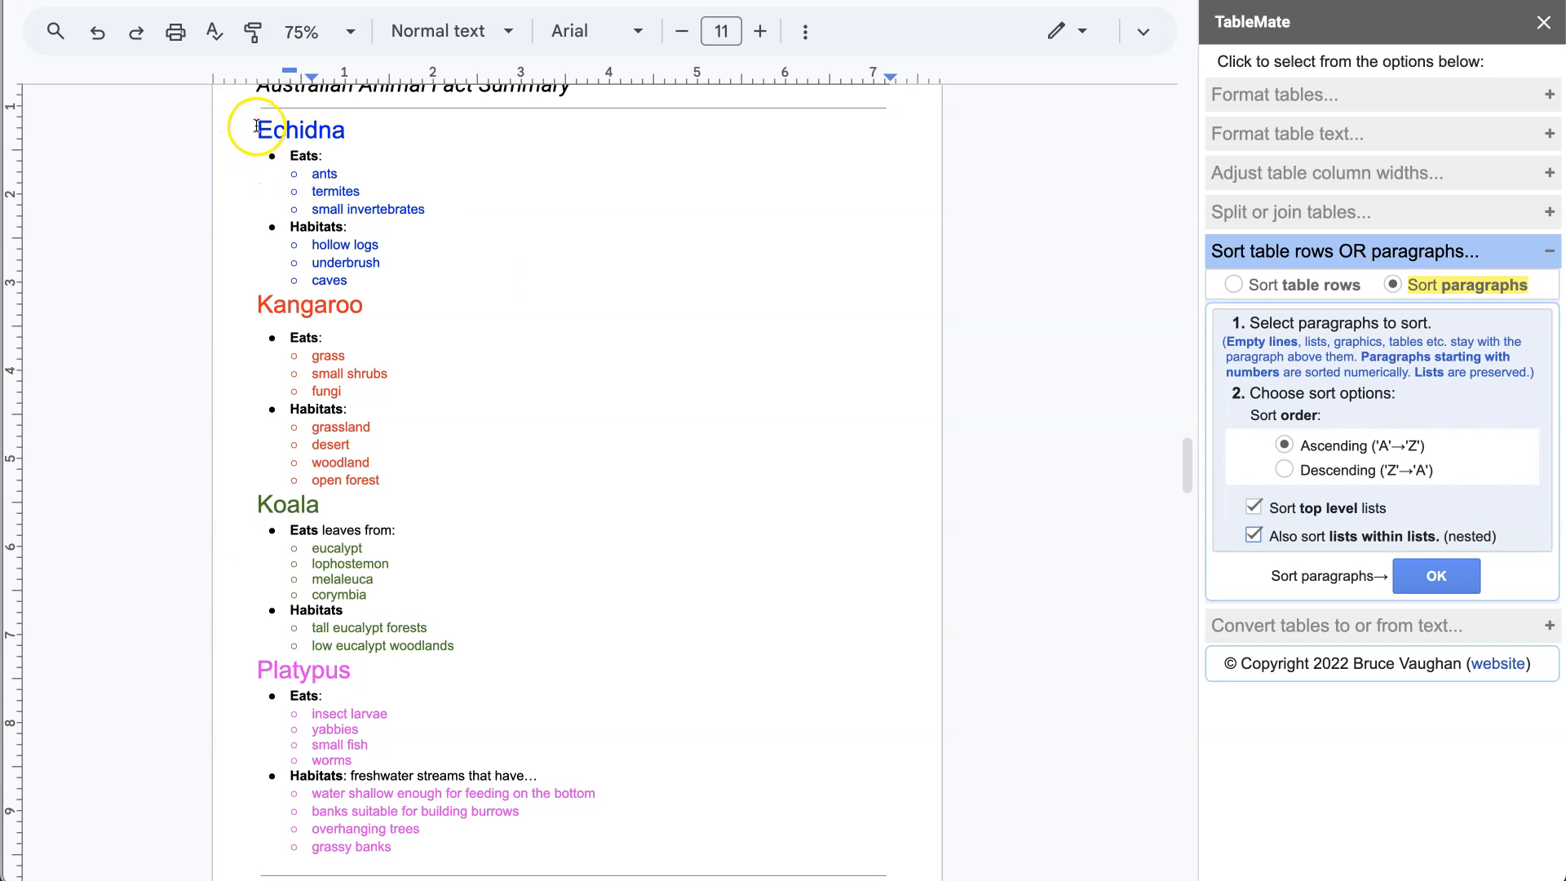
{"action": "left_click_drag", "start_coordinate": [257, 127], "coordinate": [452, 843]}
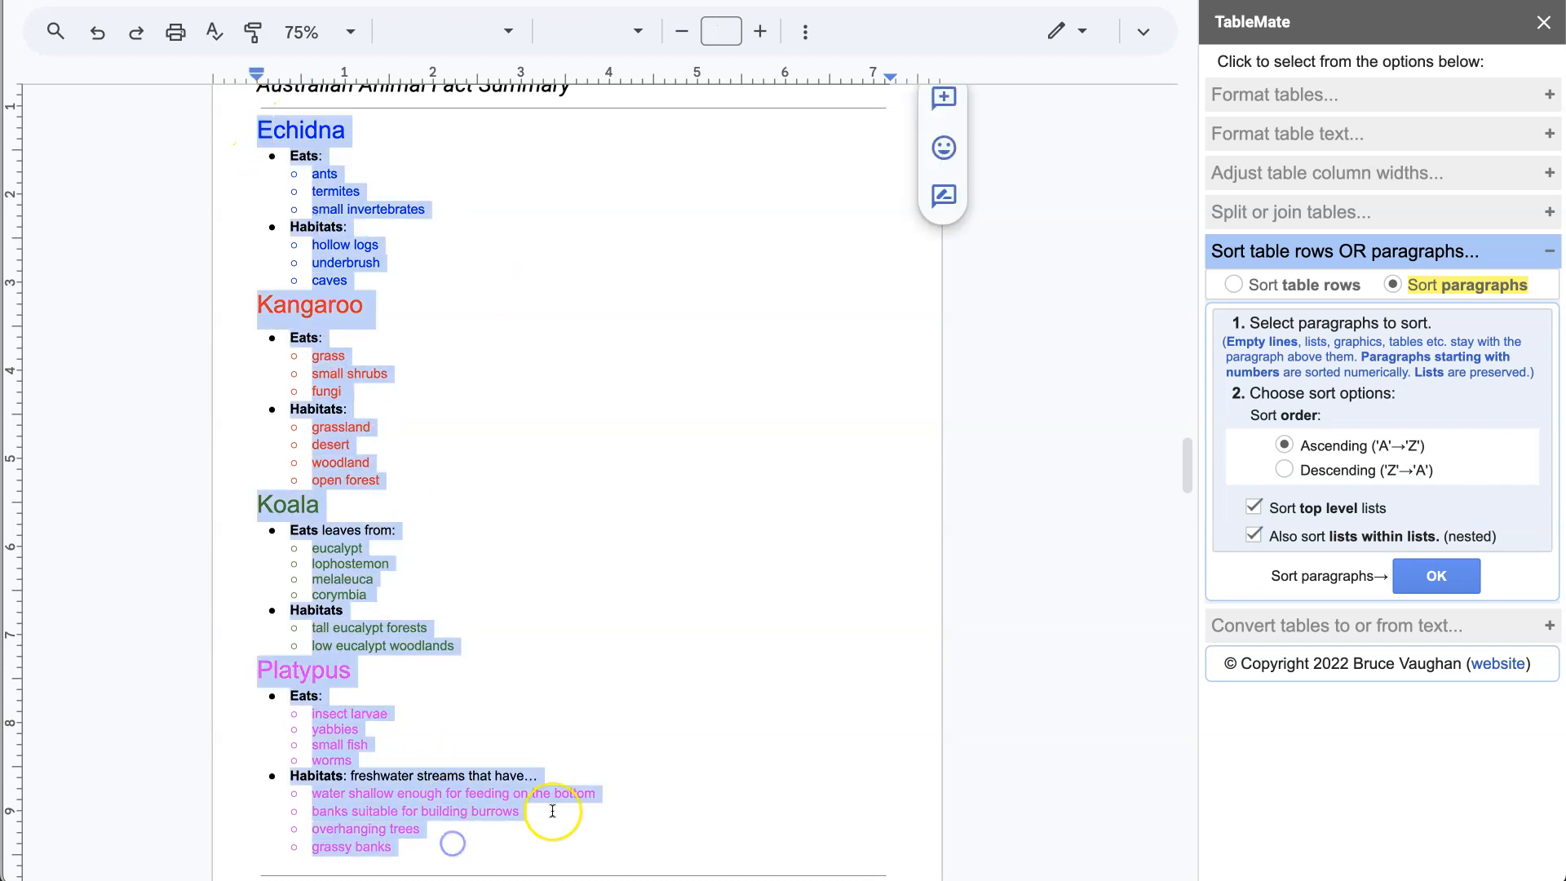
{"action": "left_click", "coordinate": [1436, 581]}
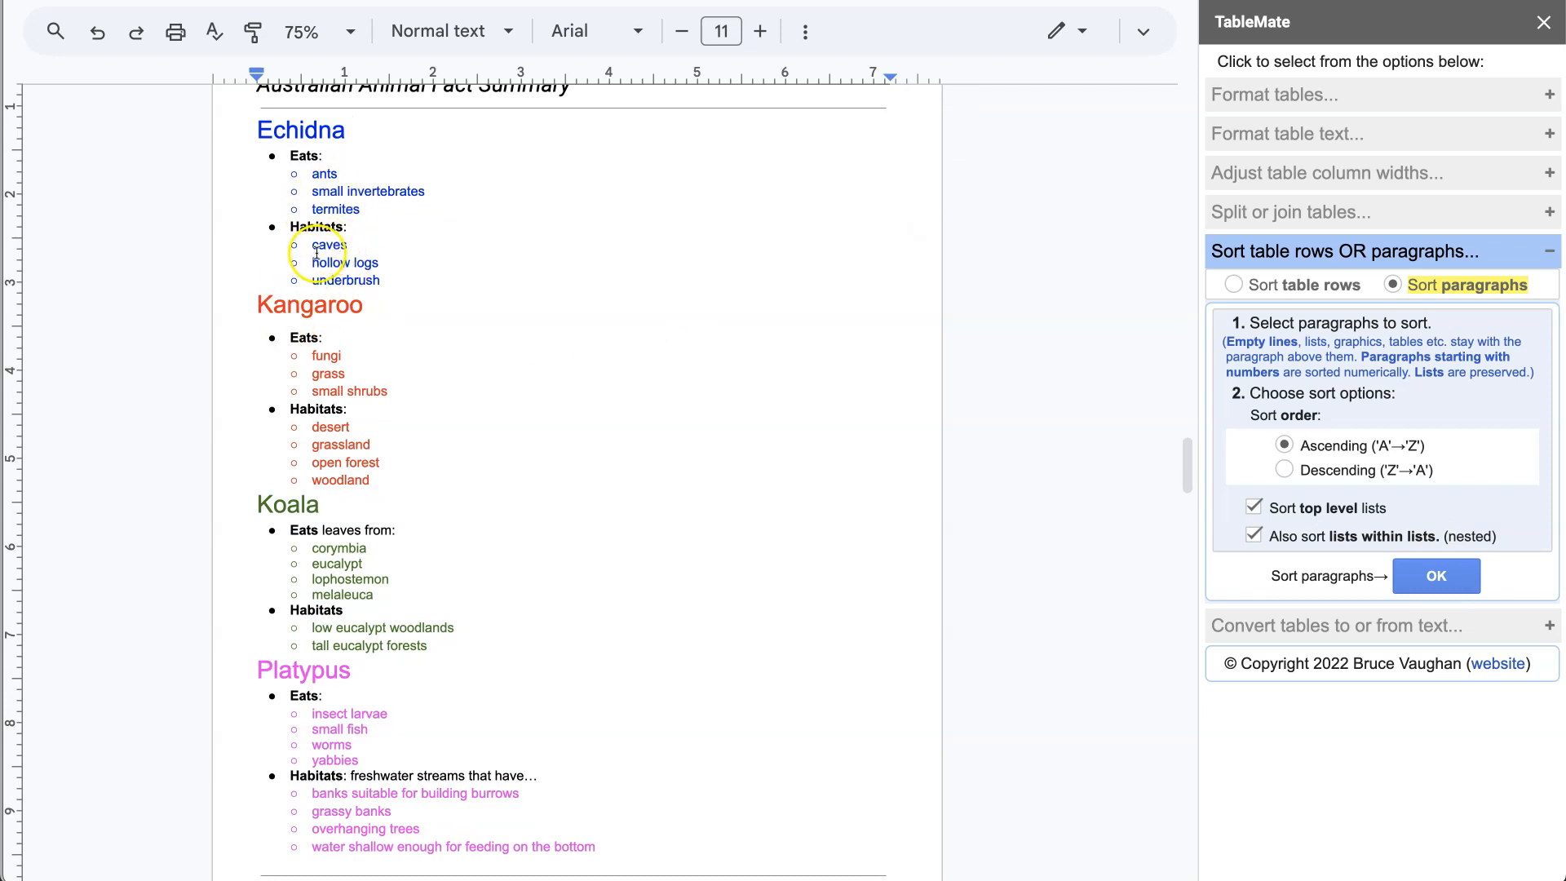
Step: Check the order of the nested habitat items under Echidna and Platypus
{"action": "left_click_drag", "start_coordinate": [307, 244], "coordinate": [391, 281]}
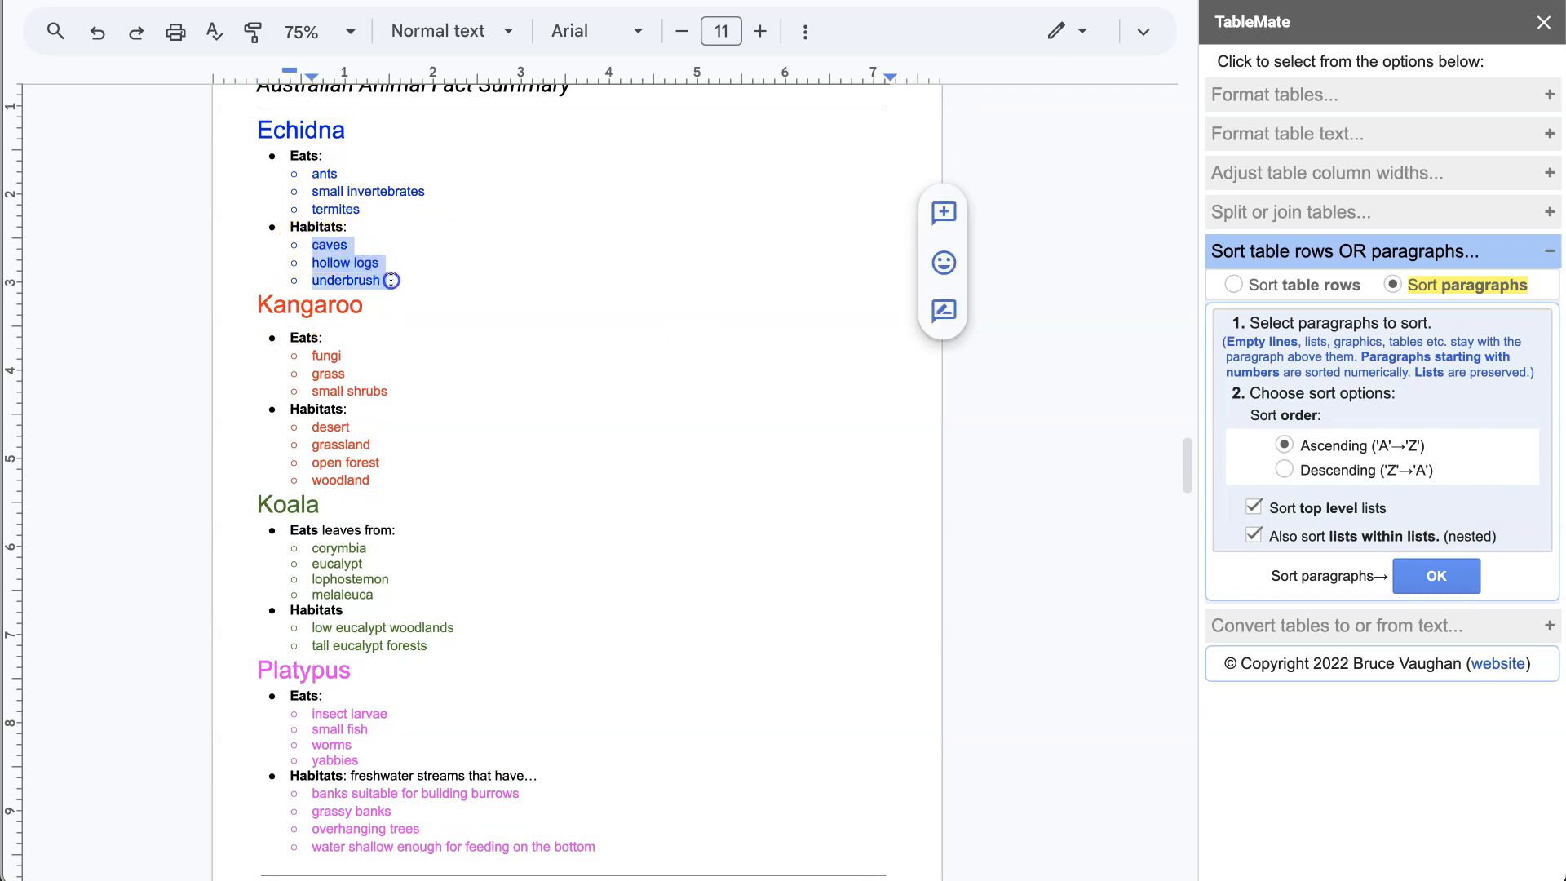
{"action": "left_click_drag", "start_coordinate": [306, 809], "coordinate": [596, 847]}
{"action": "left_click", "coordinate": [600, 847]}
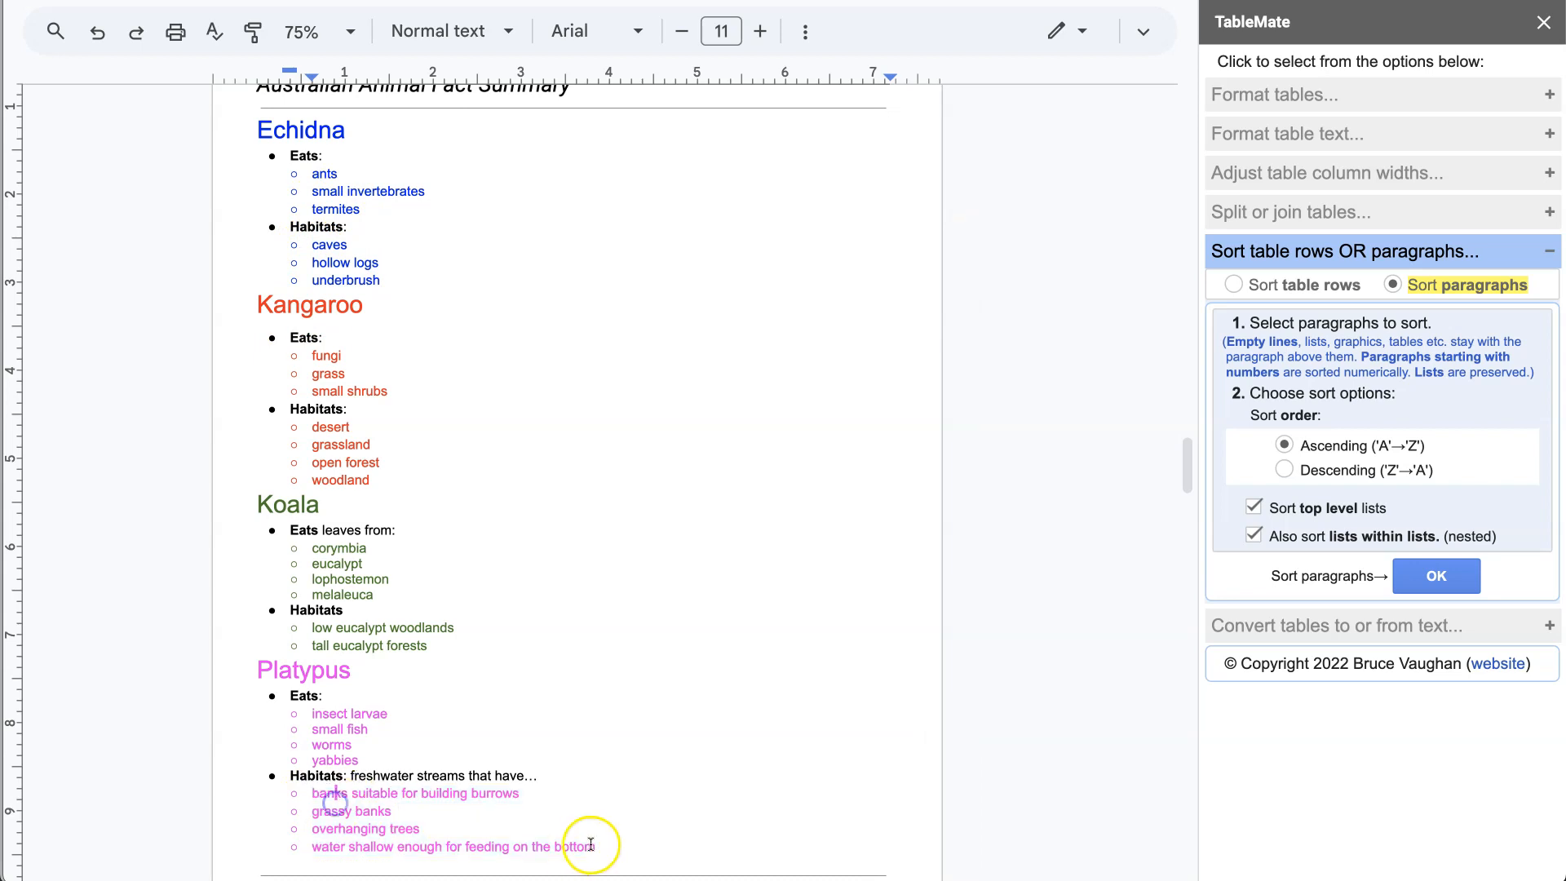
Step: Sort the whole fact summary, including its top level and nested lists, in descending order
{"action": "left_click_drag", "start_coordinate": [608, 849], "coordinate": [242, 140]}
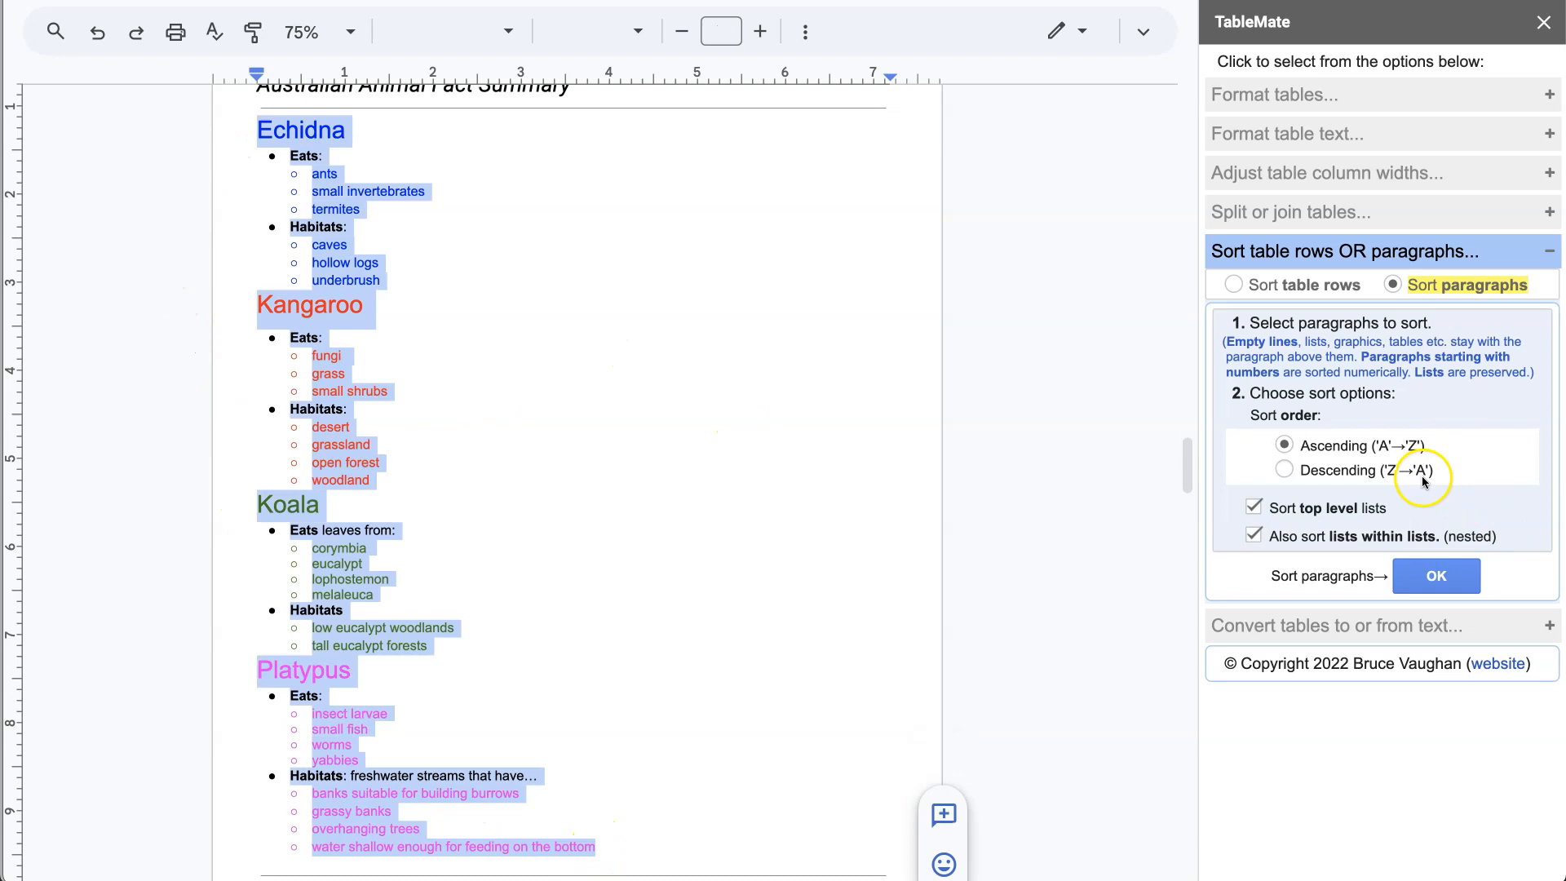
{"action": "left_click", "coordinate": [1344, 472]}
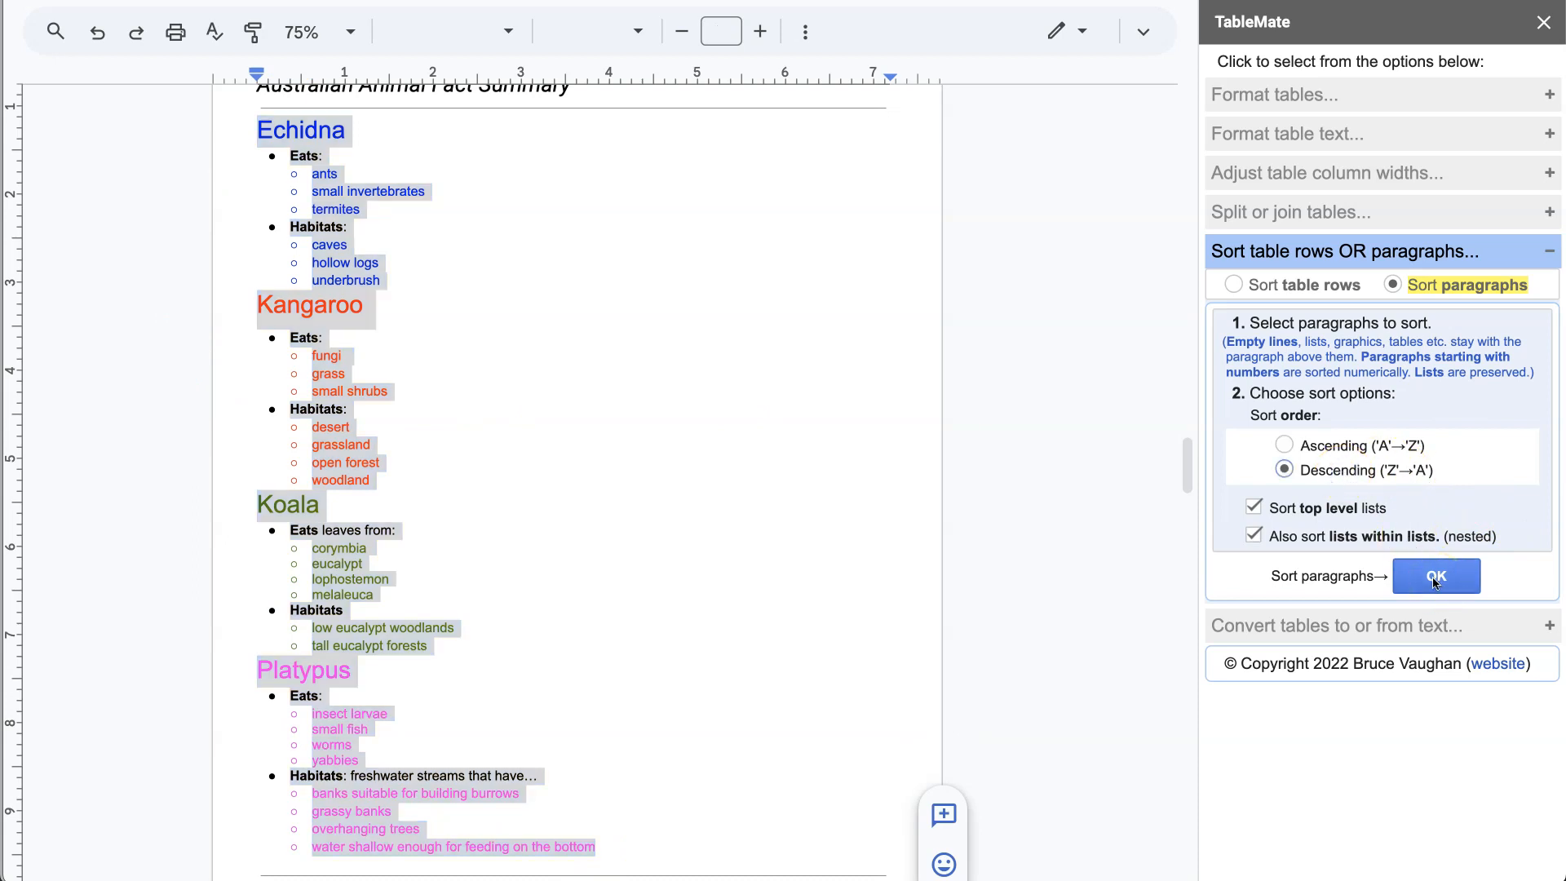
{"action": "left_click", "coordinate": [1435, 577]}
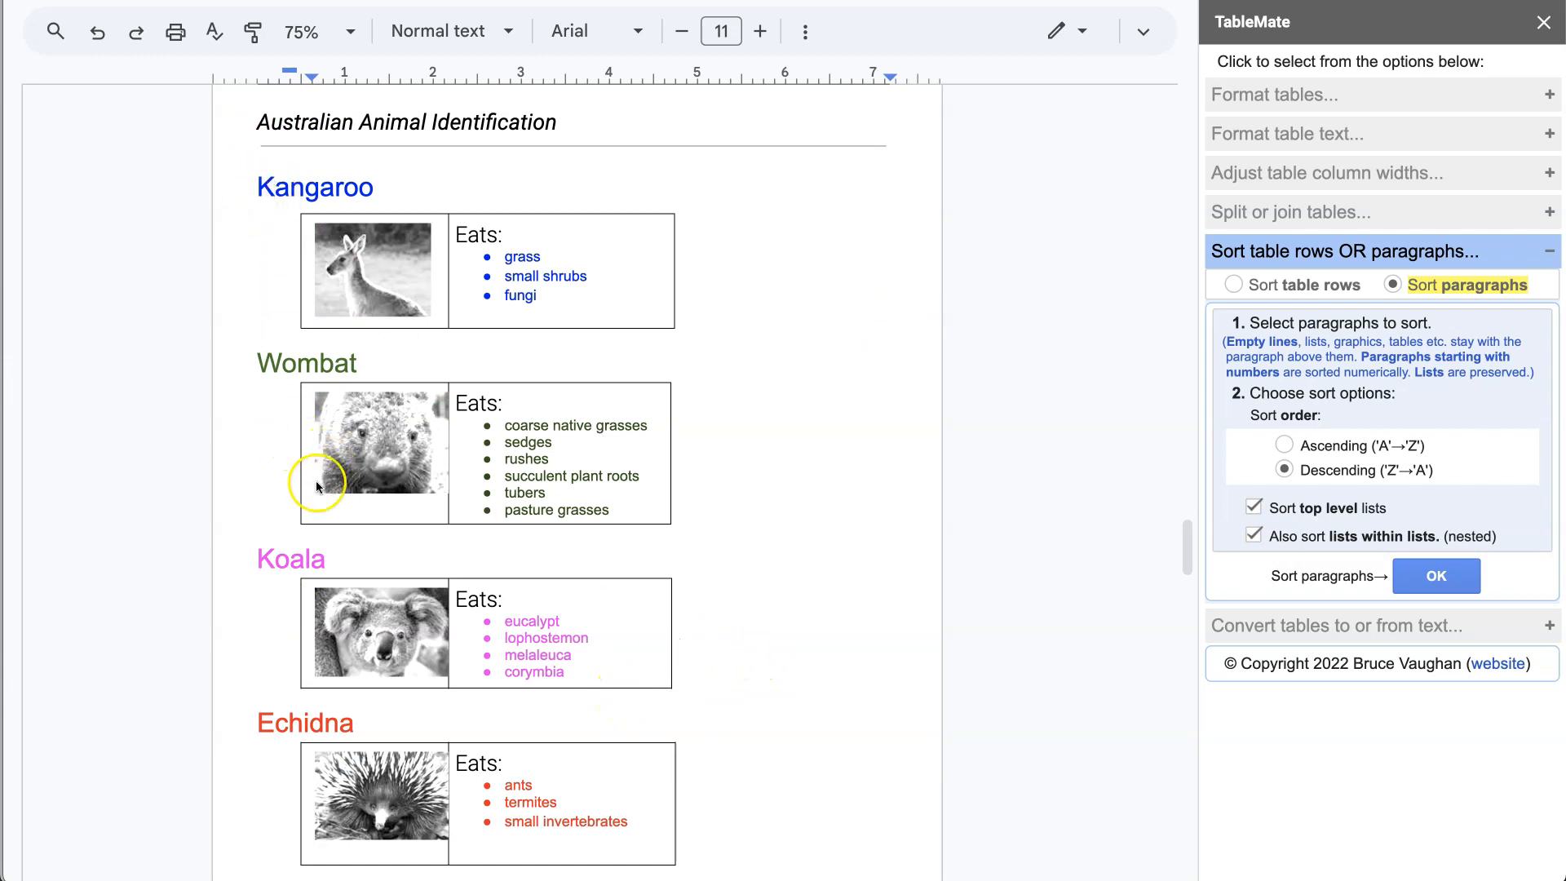
Step: Sort all the coloured animal headings together with their tables in ascending order, with top level list sorting turned off
{"action": "scroll", "coordinate": [371, 722], "scroll_direction": "down", "scroll_amount": 3}
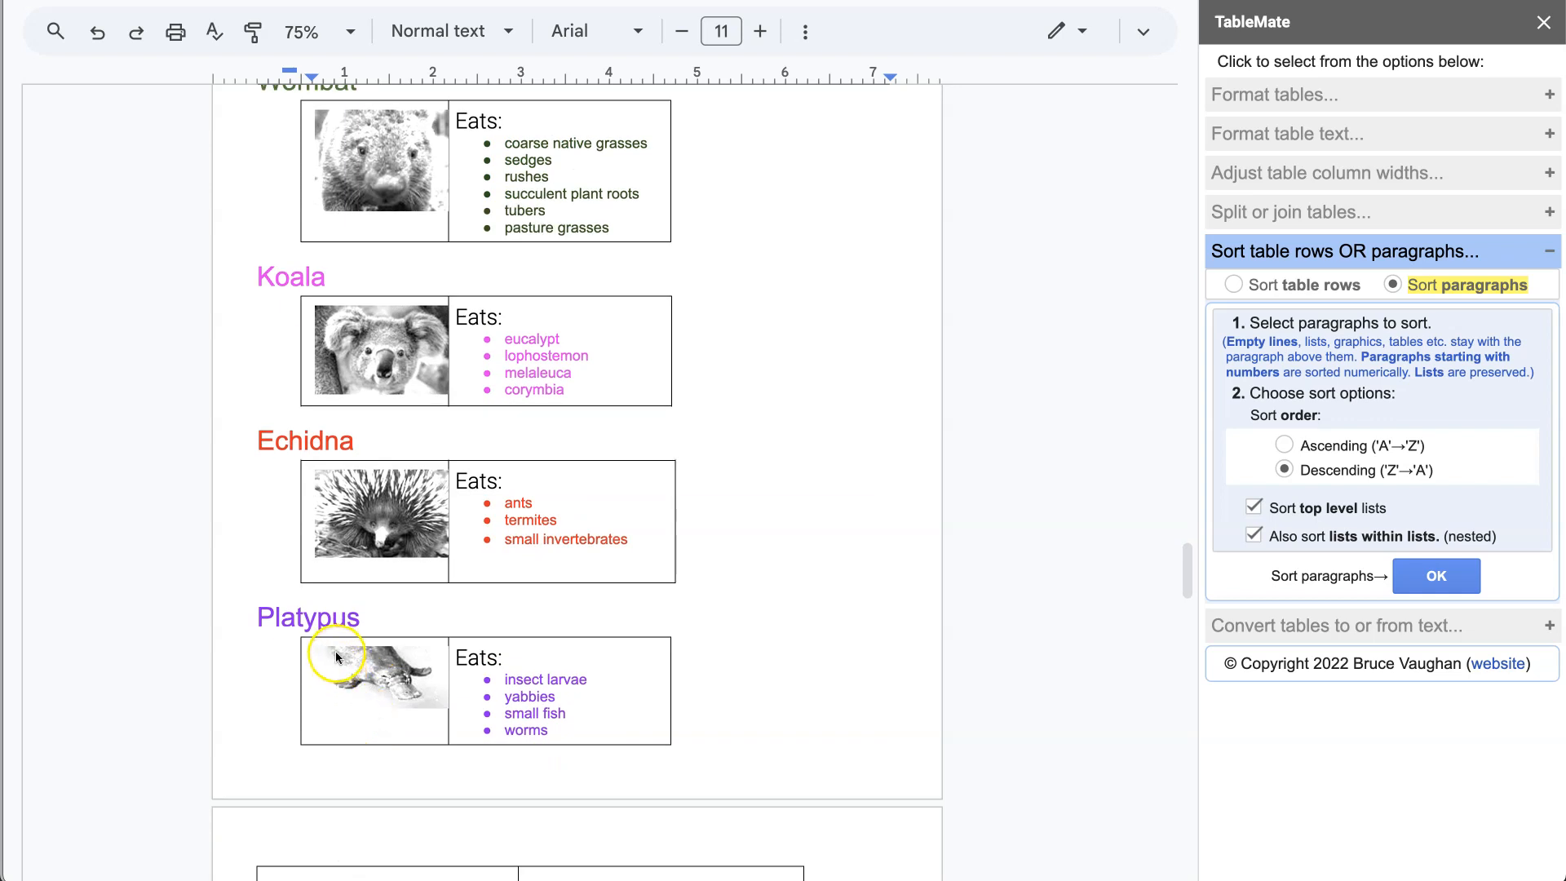
{"action": "scroll", "coordinate": [685, 449], "scroll_direction": "up", "scroll_amount": 3}
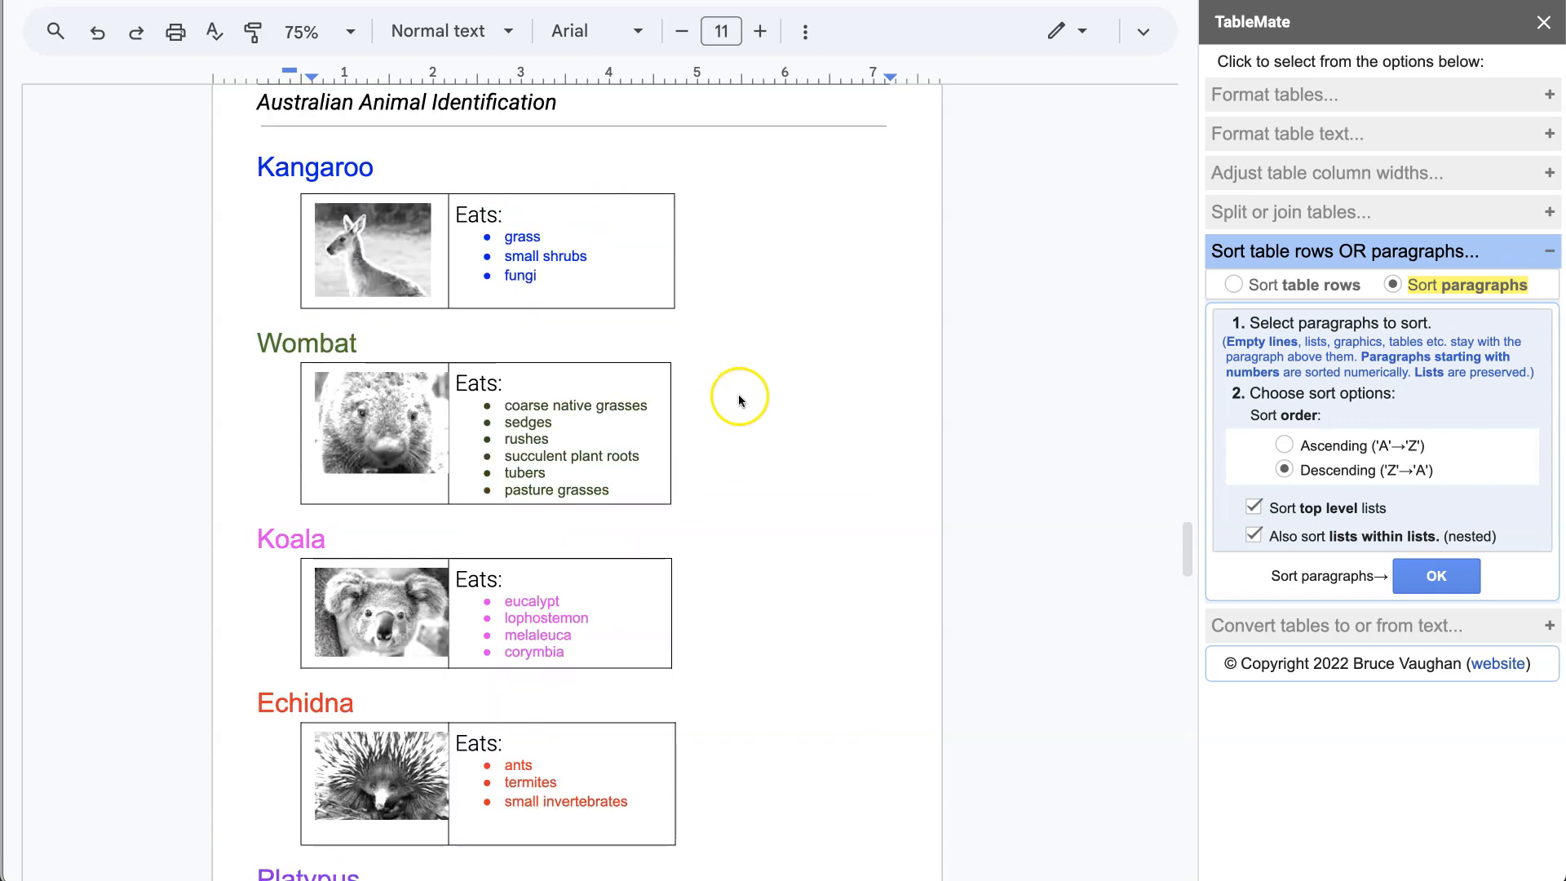
{"action": "scroll", "coordinate": [611, 333], "scroll_direction": "down", "scroll_amount": 1}
{"action": "left_click", "coordinate": [258, 114]}
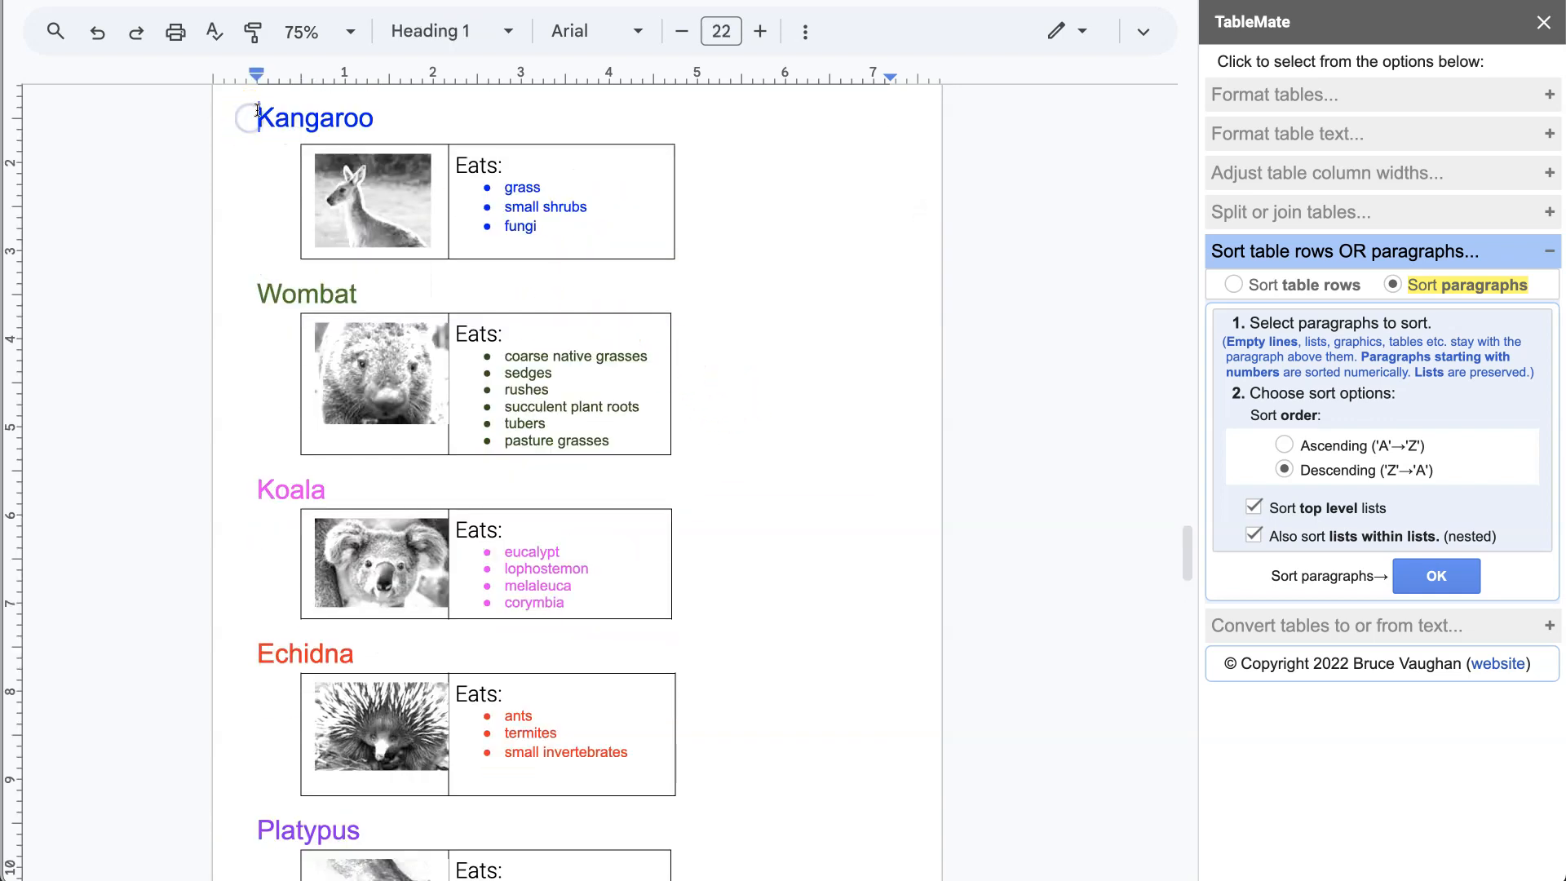
{"action": "left_click_drag", "start_coordinate": [258, 111], "coordinate": [495, 394]}
{"action": "left_click", "coordinate": [1284, 444]}
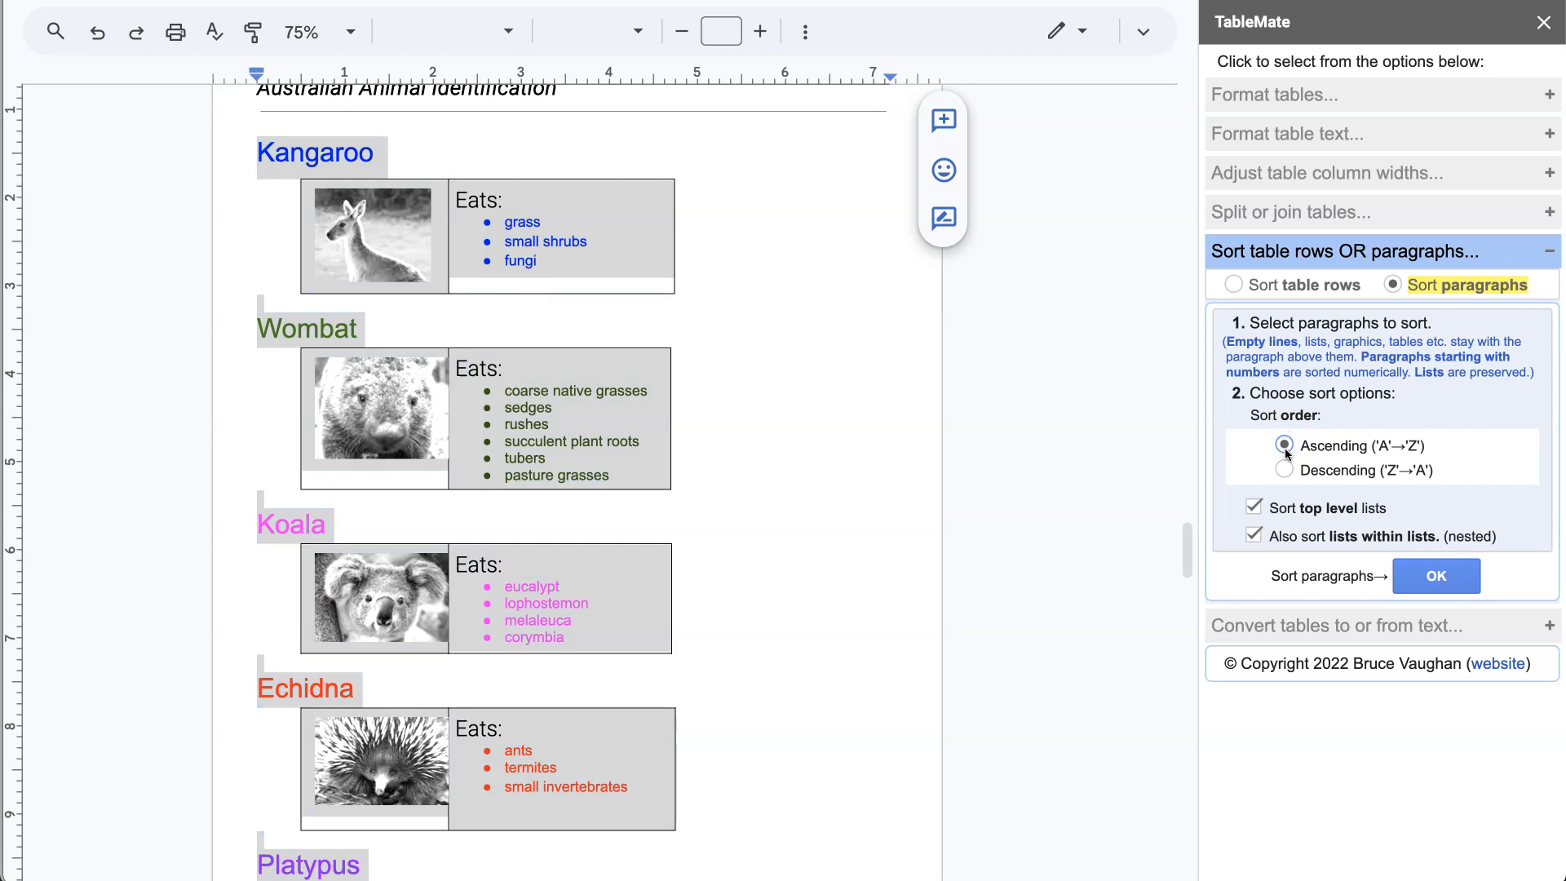
{"action": "left_click", "coordinate": [1254, 507]}
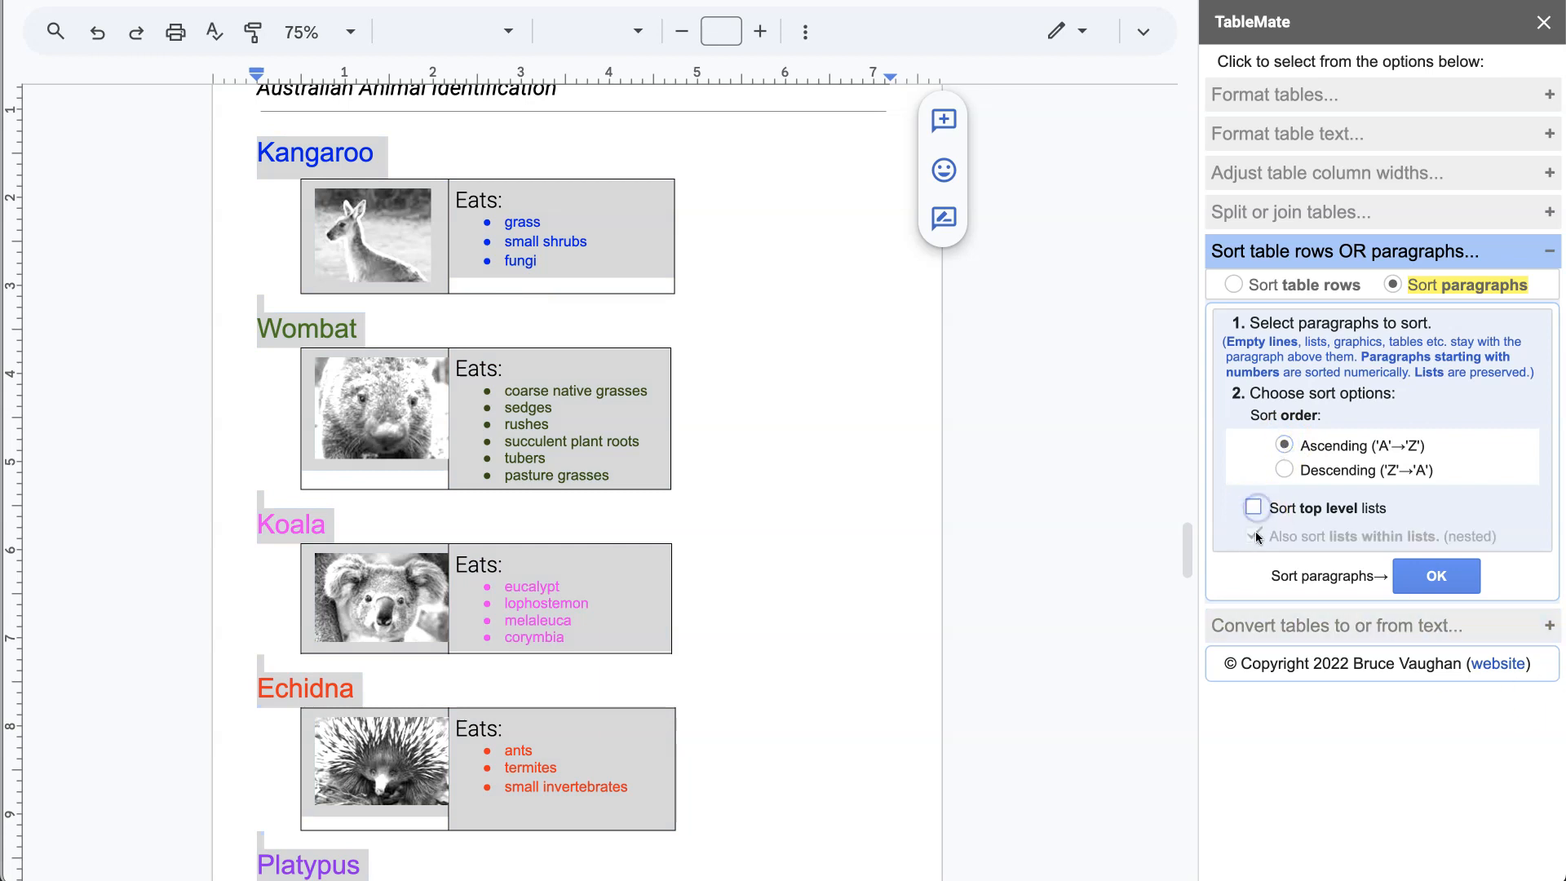
{"action": "left_click", "coordinate": [1440, 578]}
{"action": "left_click", "coordinate": [1448, 581]}
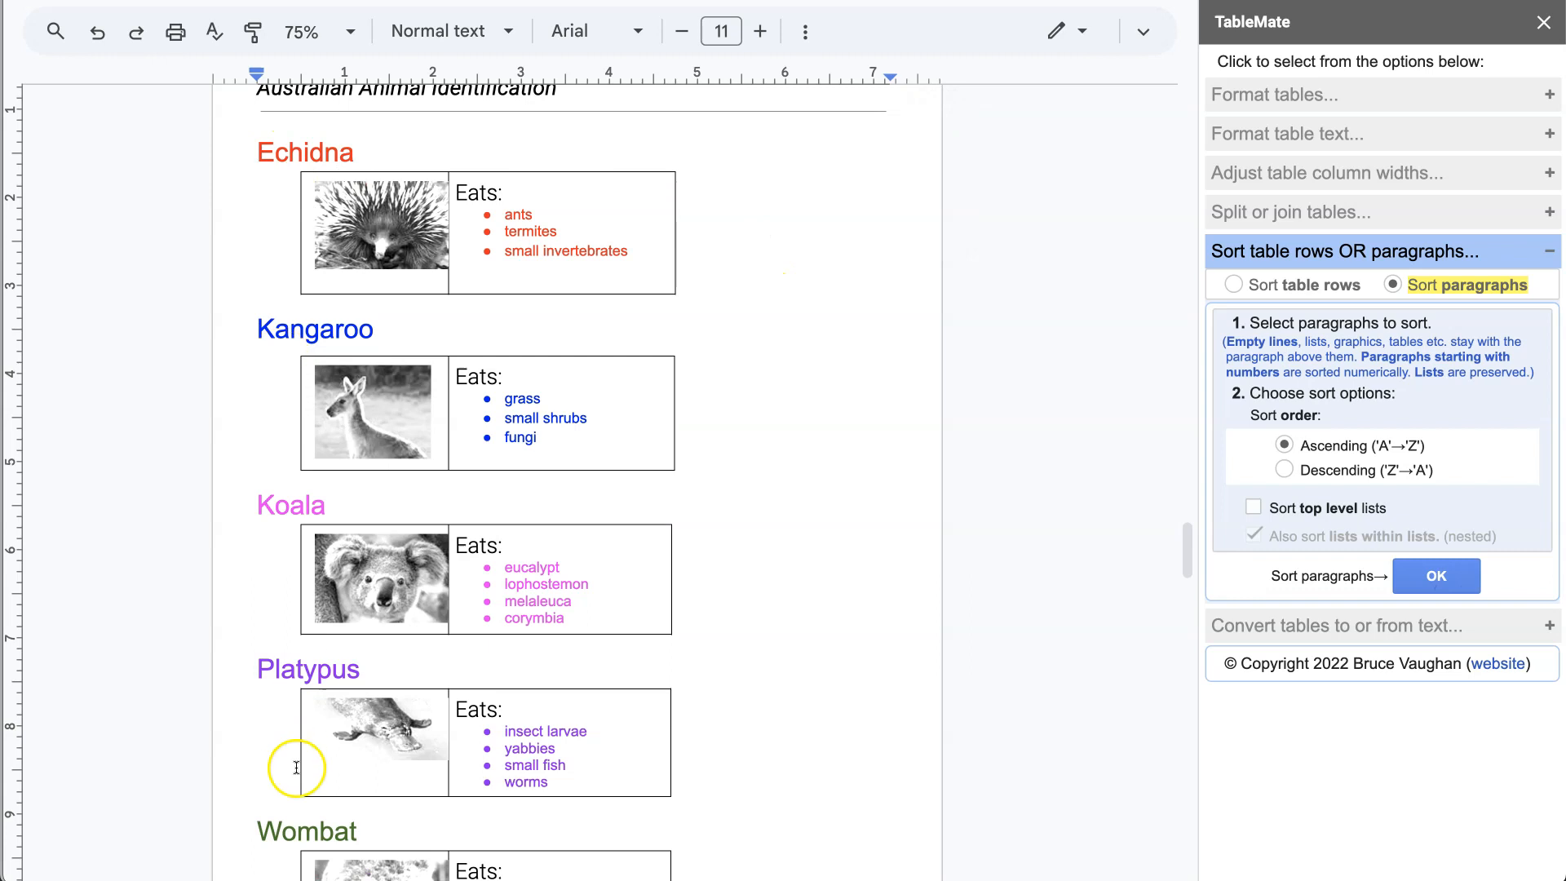
{"action": "scroll", "coordinate": [708, 460], "scroll_direction": "down", "scroll_amount": 3}
{"action": "scroll", "coordinate": [719, 453], "scroll_direction": "up", "scroll_amount": 2}
{"action": "left_click", "coordinate": [717, 448]}
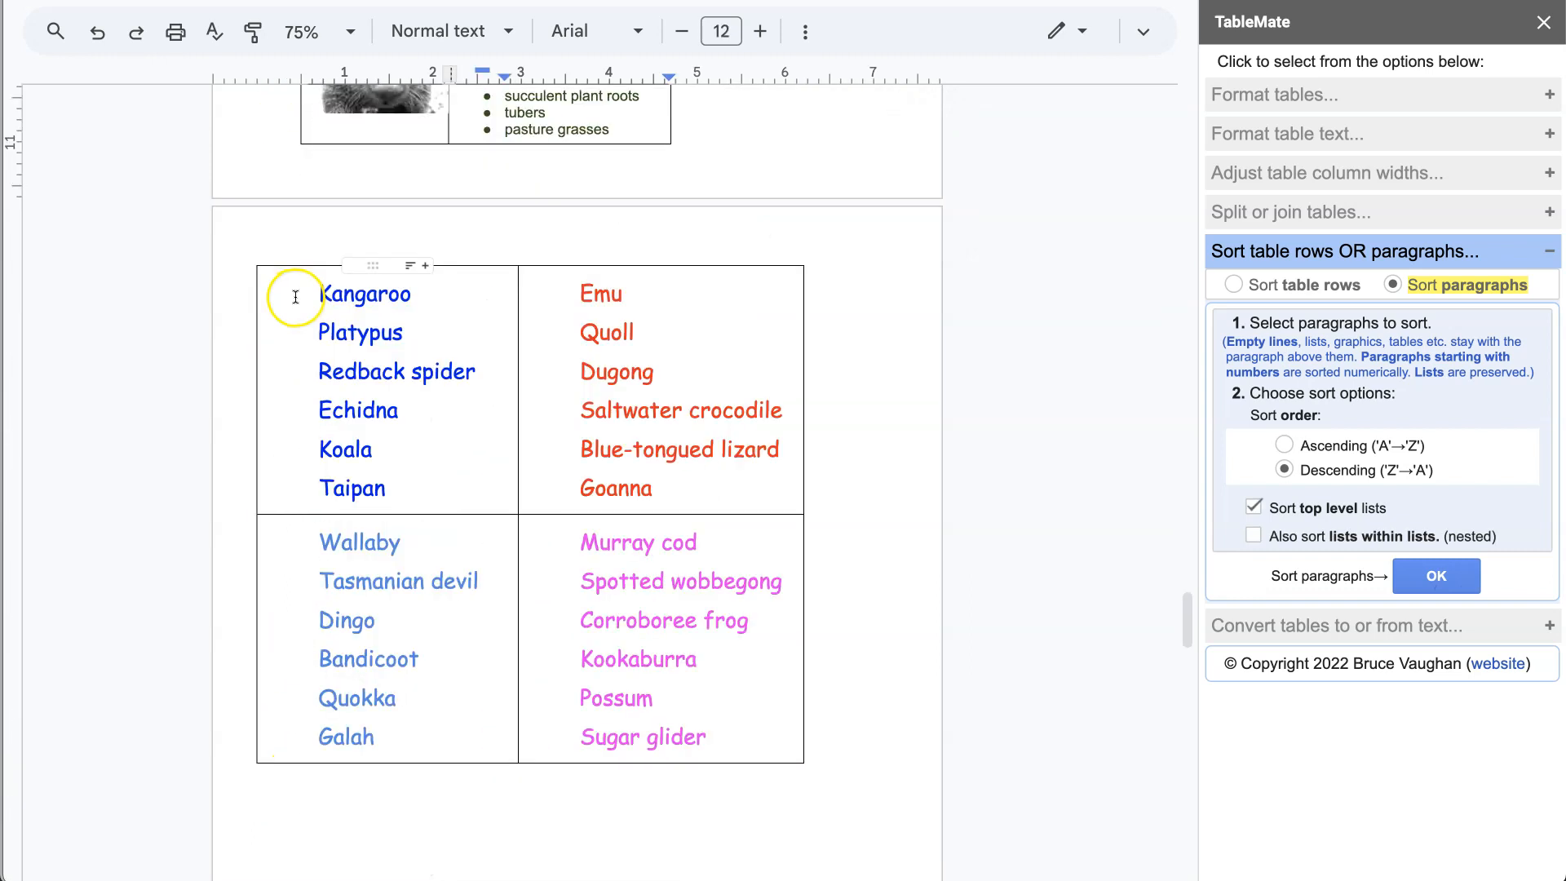
{"action": "left_click", "coordinate": [354, 315]}
{"action": "left_click_drag", "start_coordinate": [353, 315], "coordinate": [773, 685]}
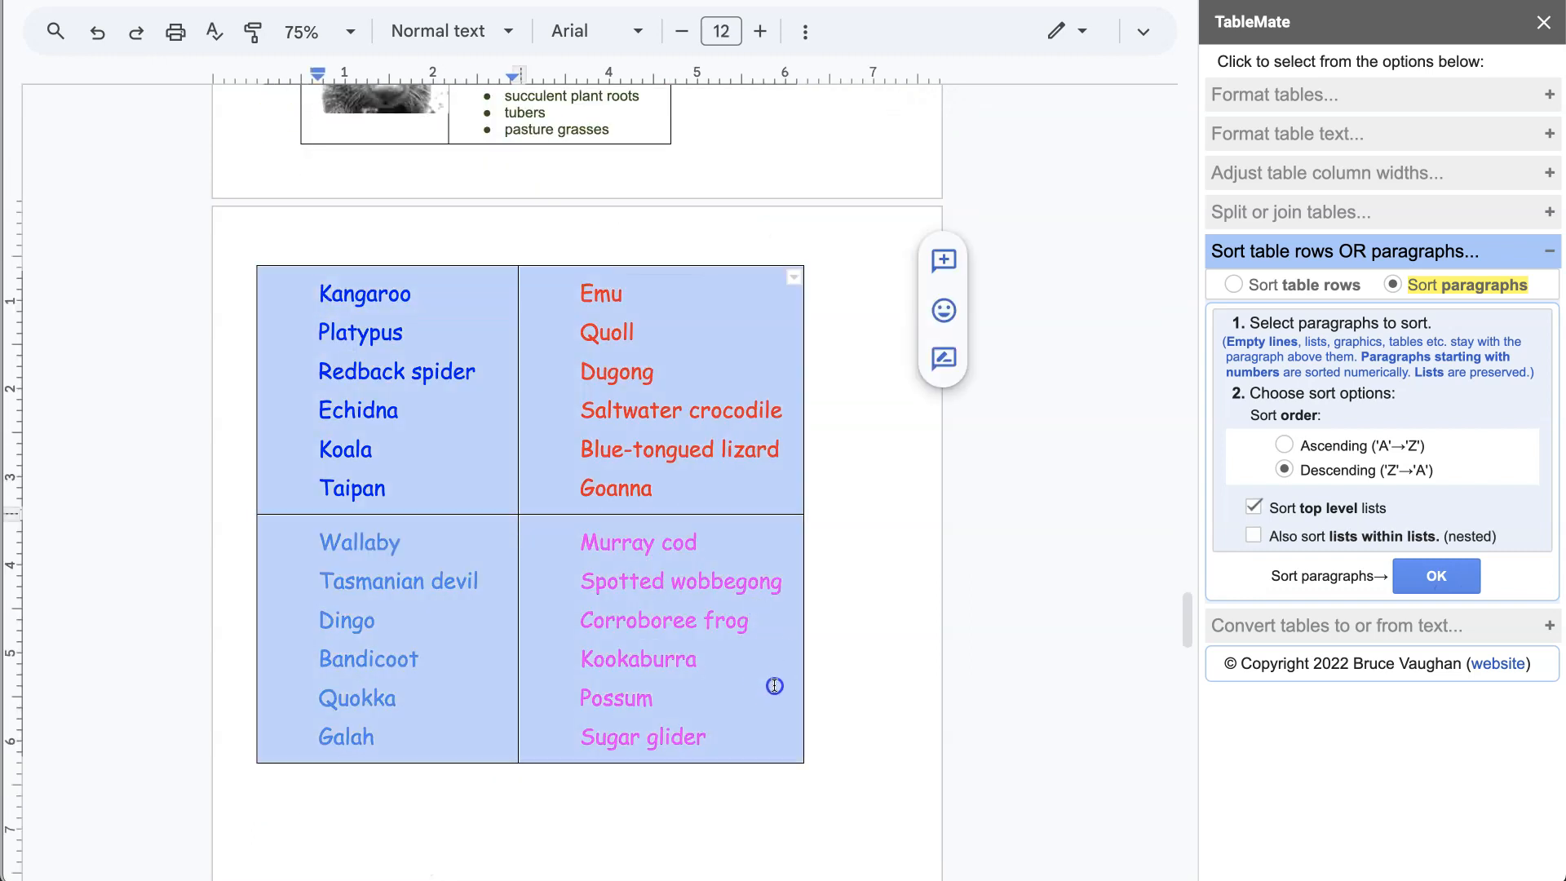
{"action": "left_click", "coordinate": [789, 633]}
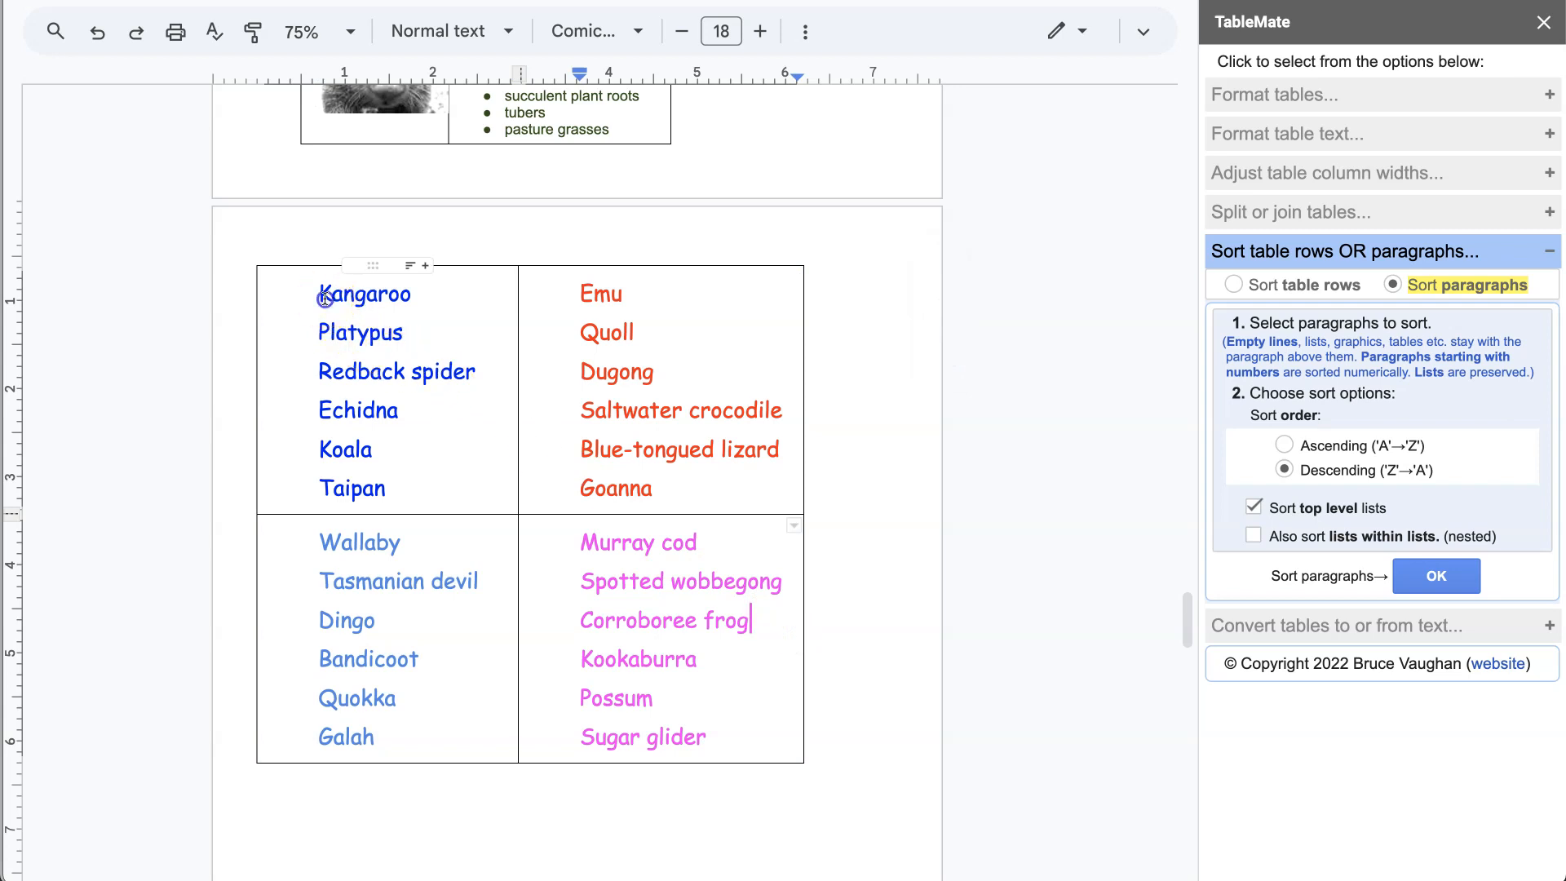
Step: Sort the animal names in ascending order in the cell starting with Kangaroo and in both cells of the second column, without sorting top level lists
{"action": "left_click_drag", "start_coordinate": [320, 294], "coordinate": [374, 448]}
{"action": "left_click", "coordinate": [584, 359]}
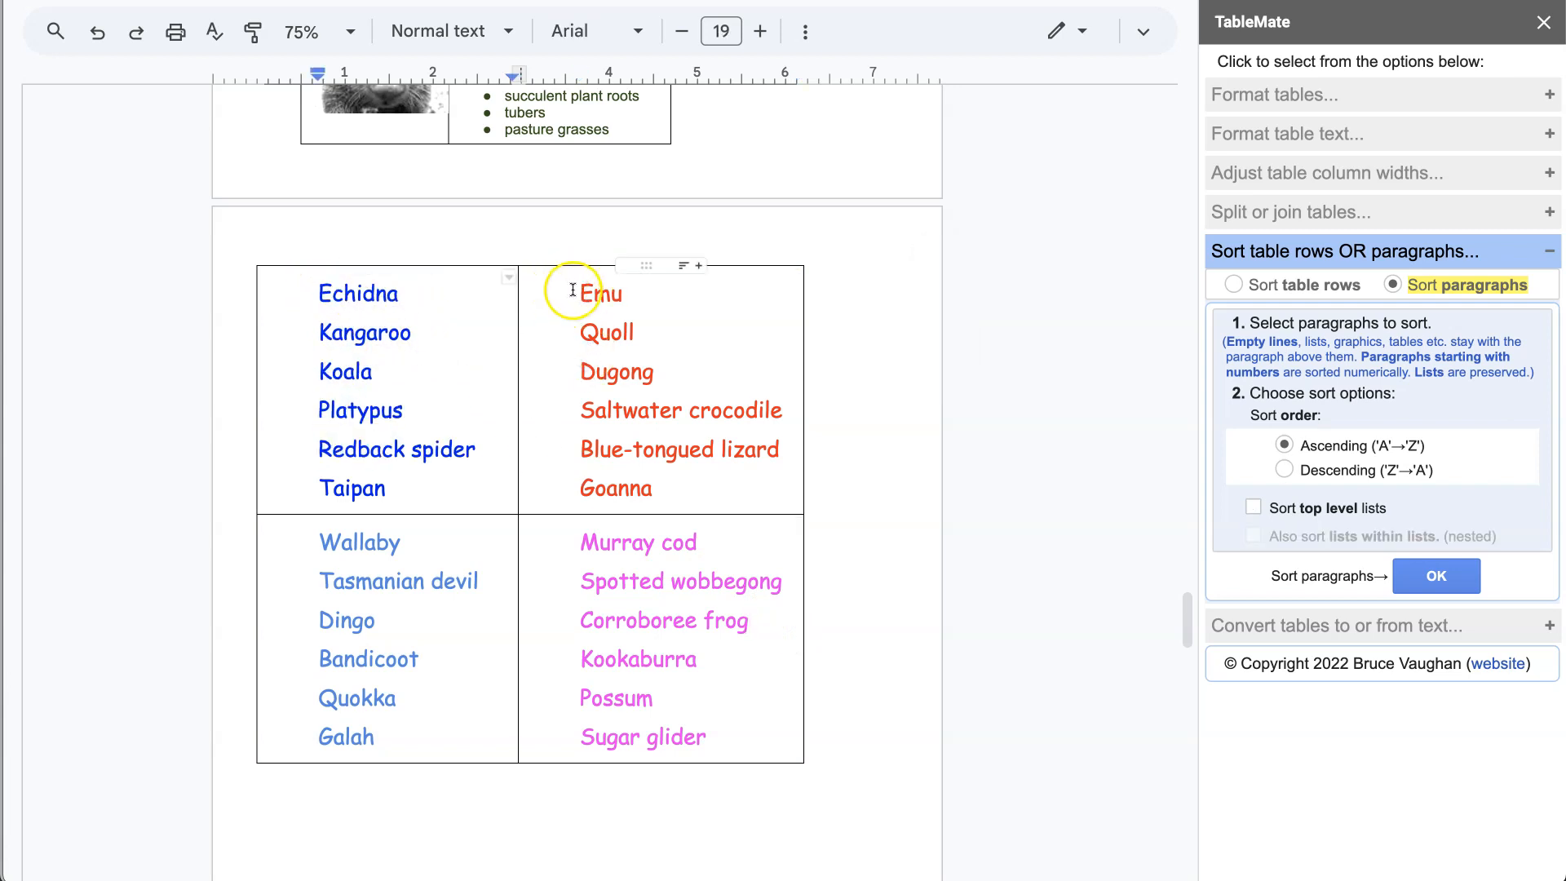
{"action": "left_click_drag", "start_coordinate": [579, 292], "coordinate": [699, 576]}
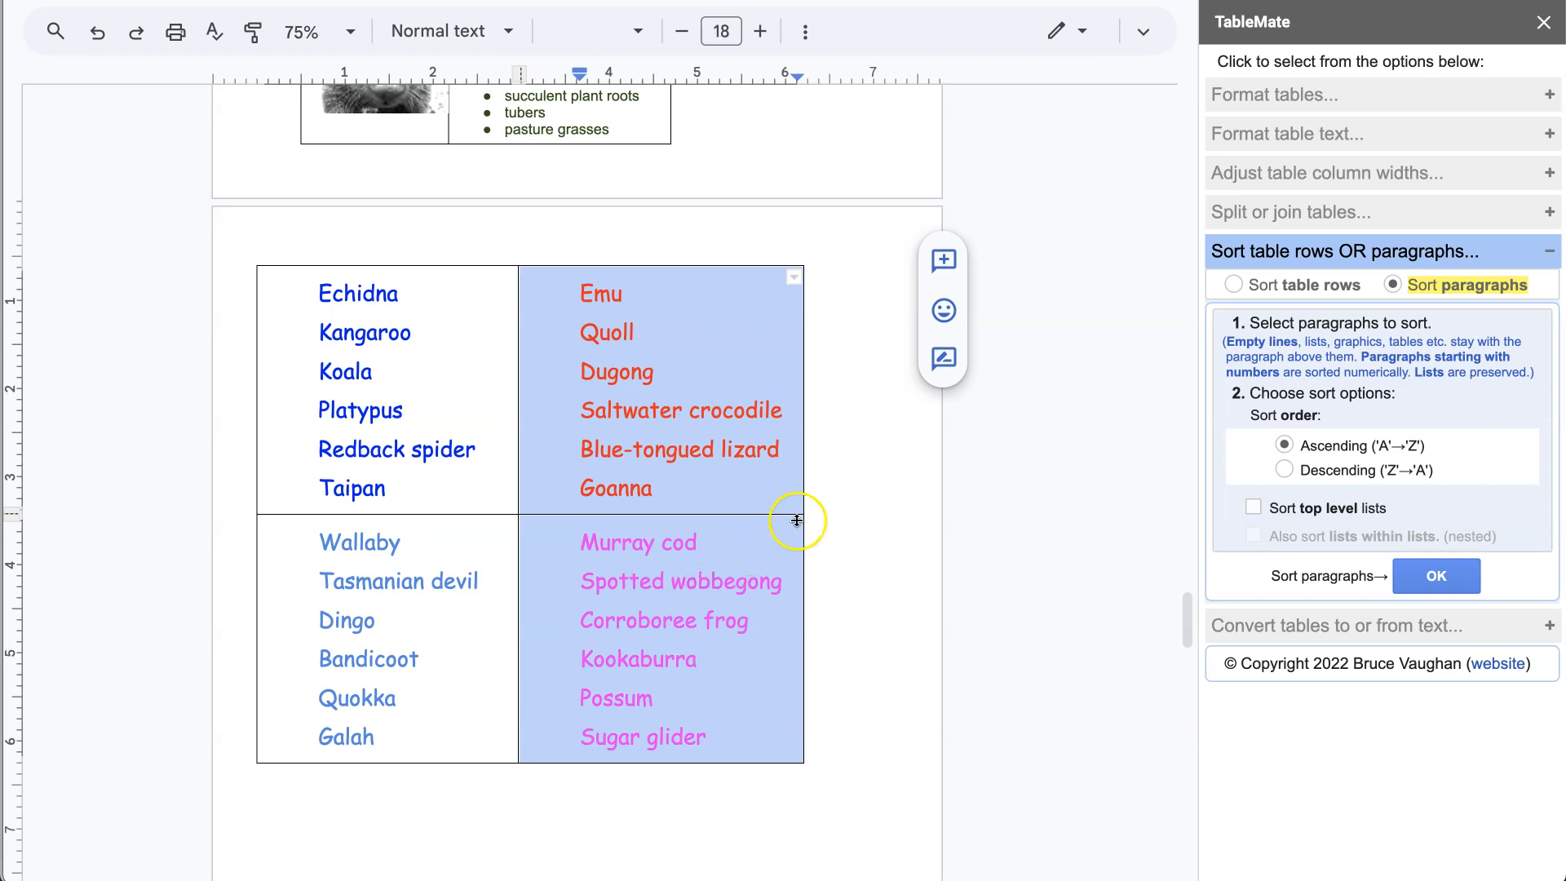
{"action": "left_click", "coordinate": [1442, 577]}
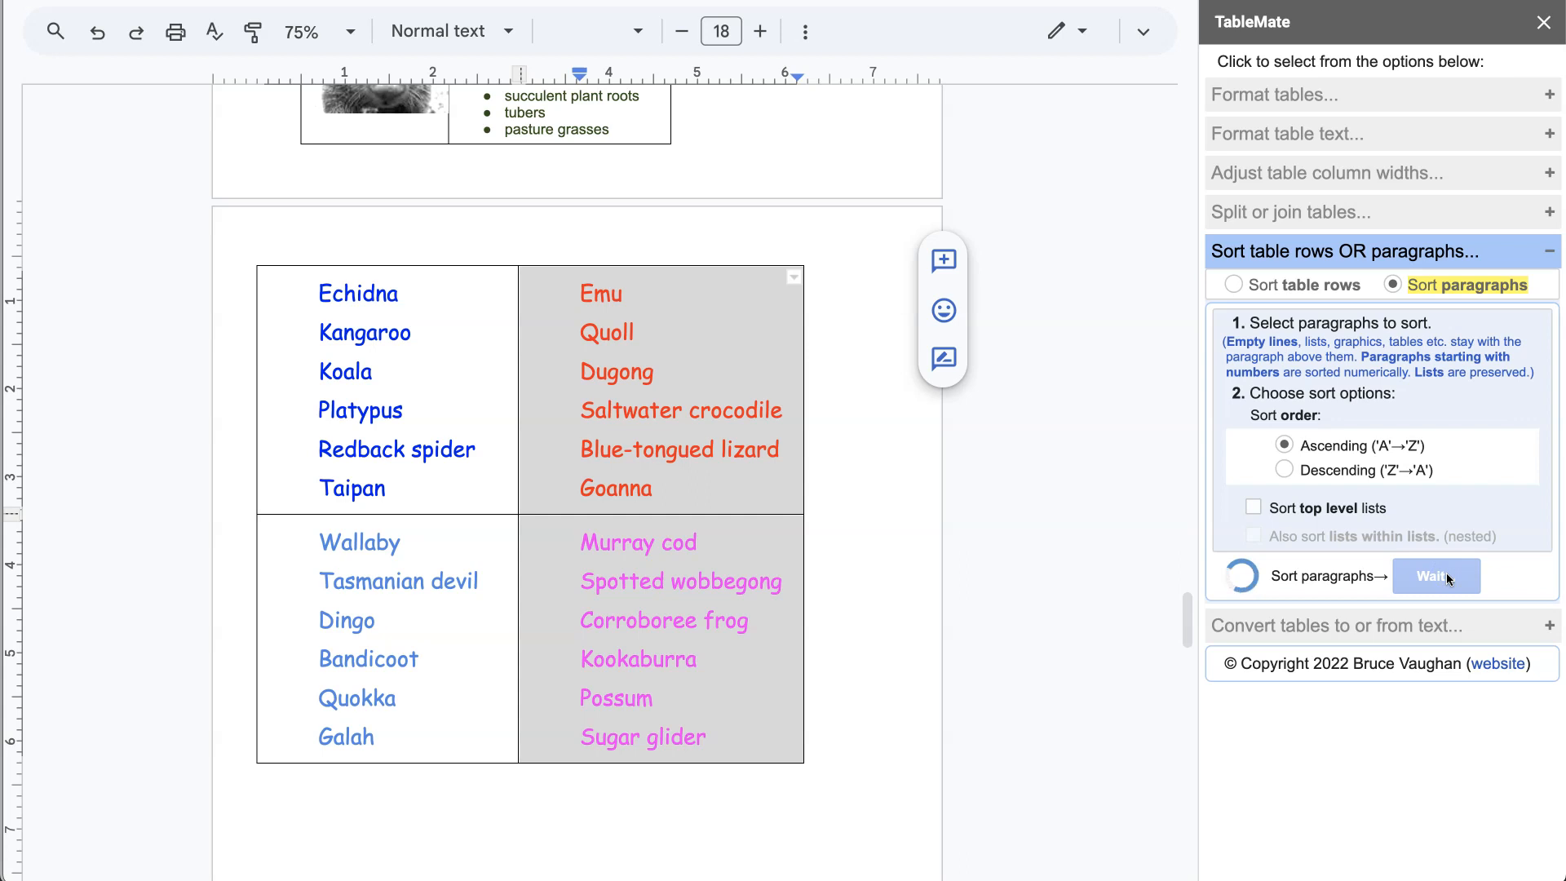
Step: Sort the animal names within all four cells of the table in descending order
{"action": "left_click_drag", "start_coordinate": [306, 266], "coordinate": [648, 588]}
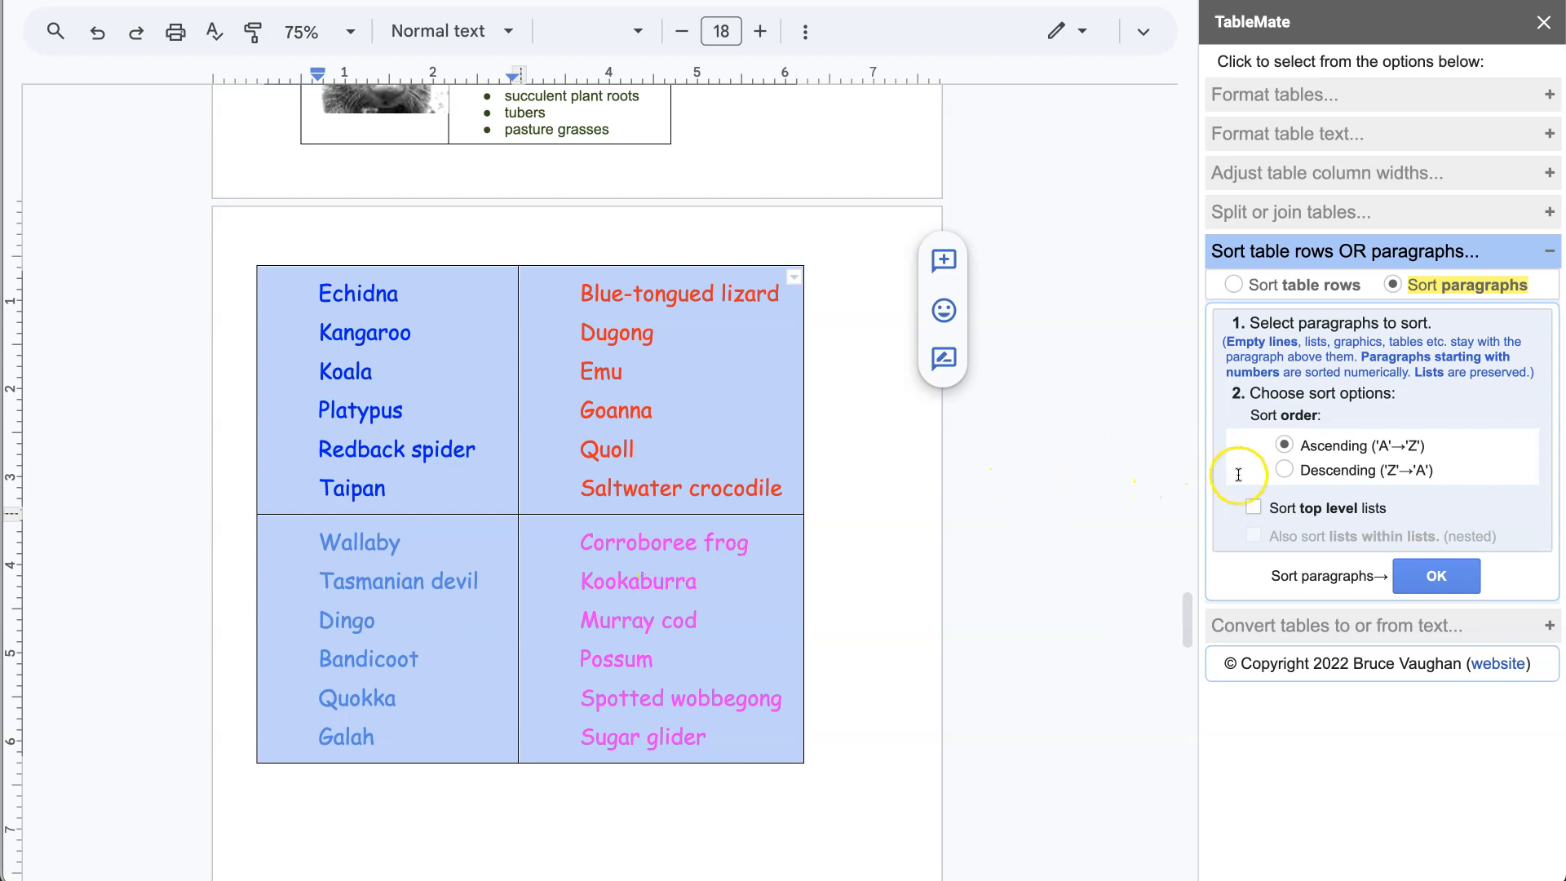
{"action": "left_click", "coordinate": [1284, 470]}
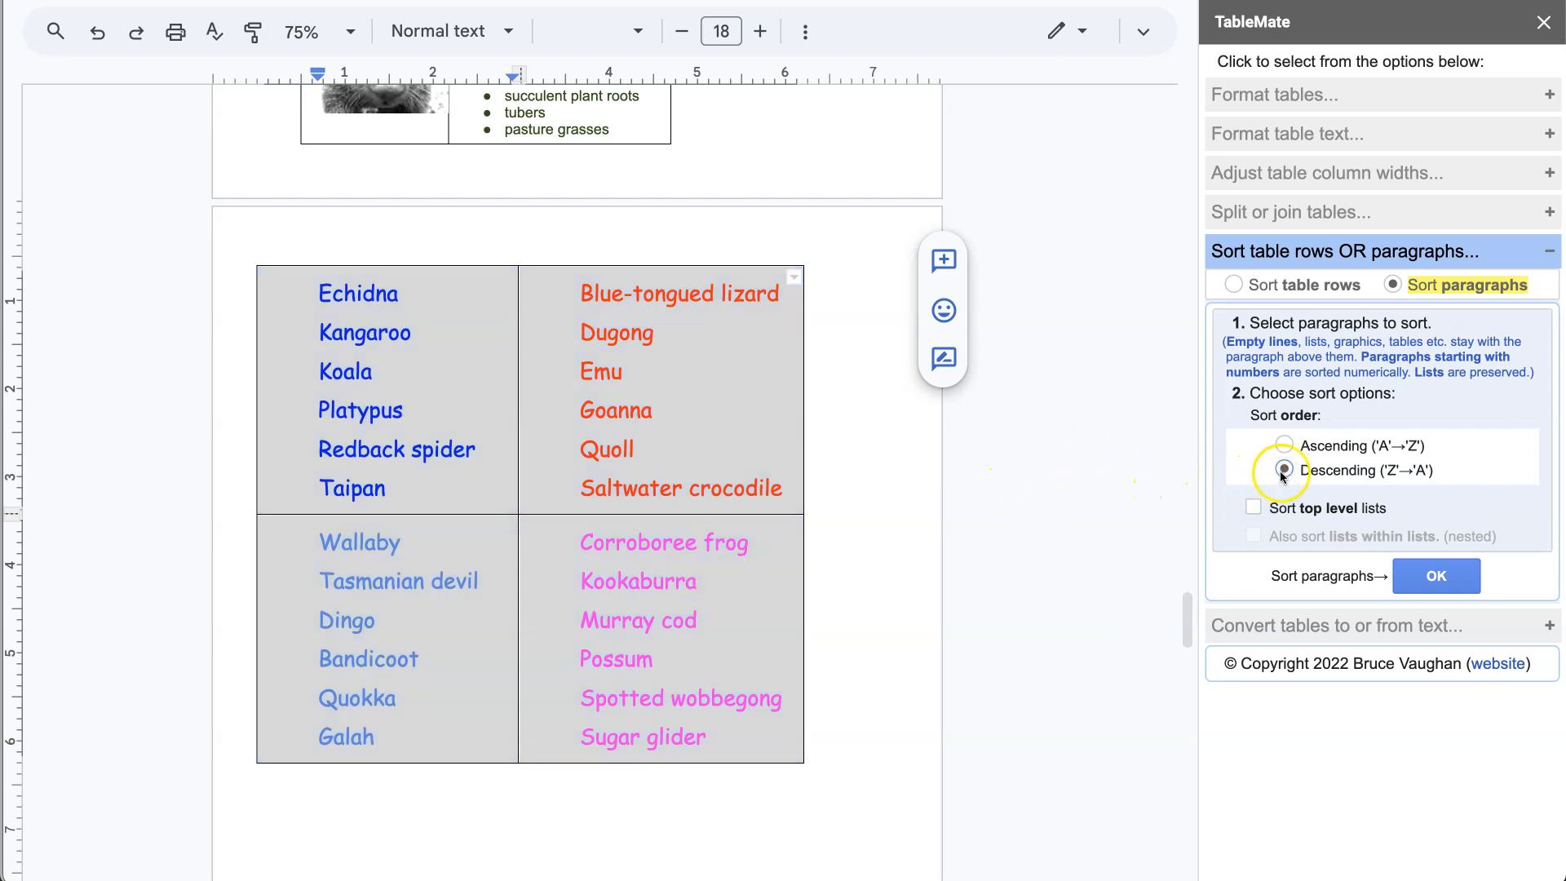
{"action": "left_click", "coordinate": [1437, 577]}
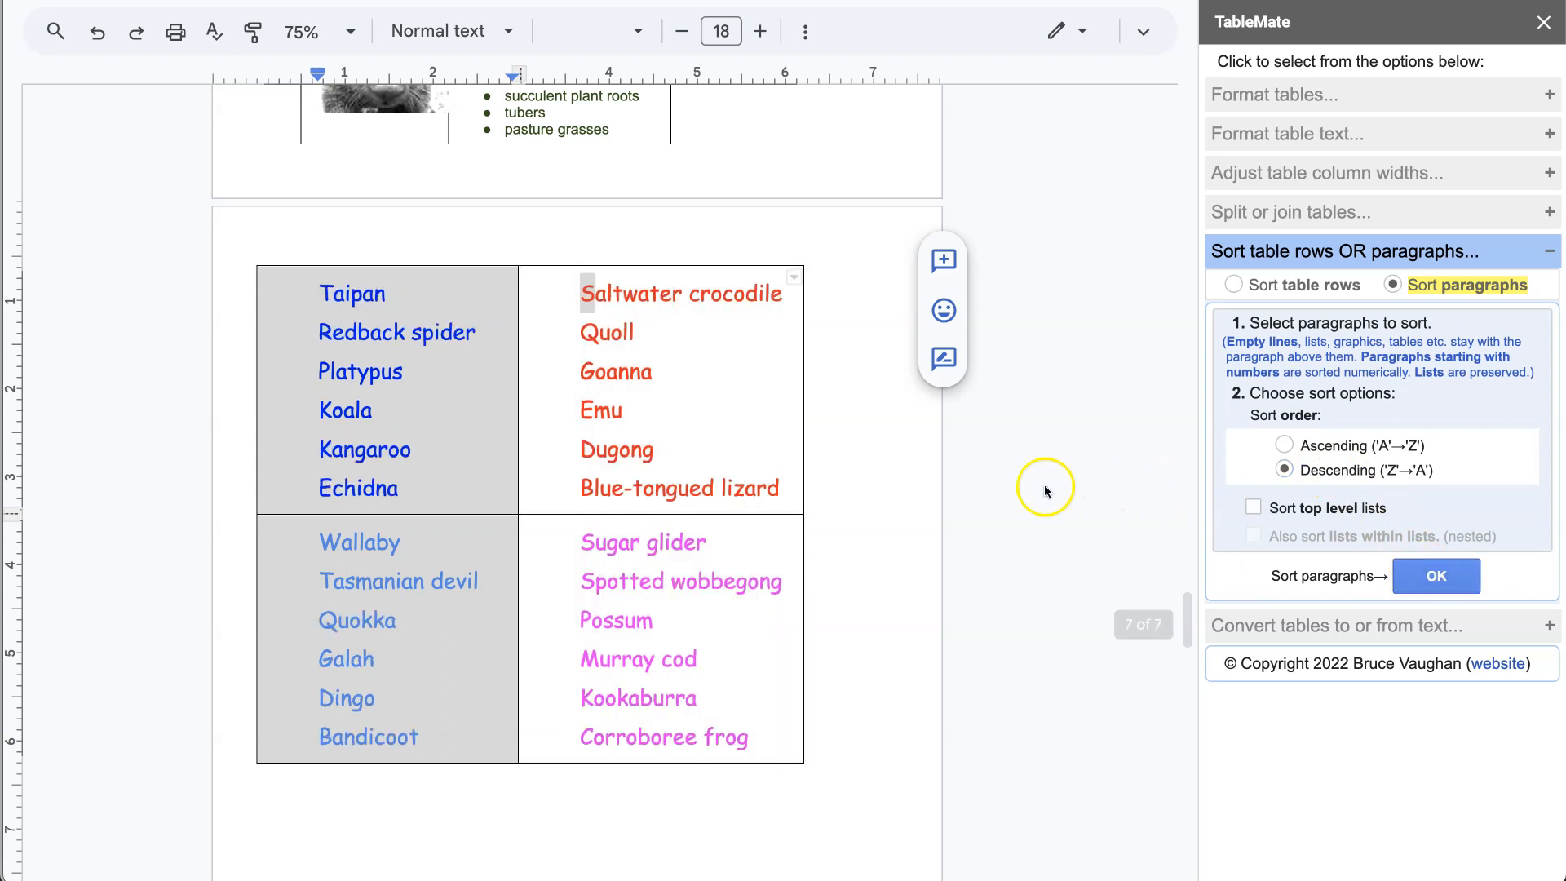
{"action": "left_click", "coordinate": [735, 439]}
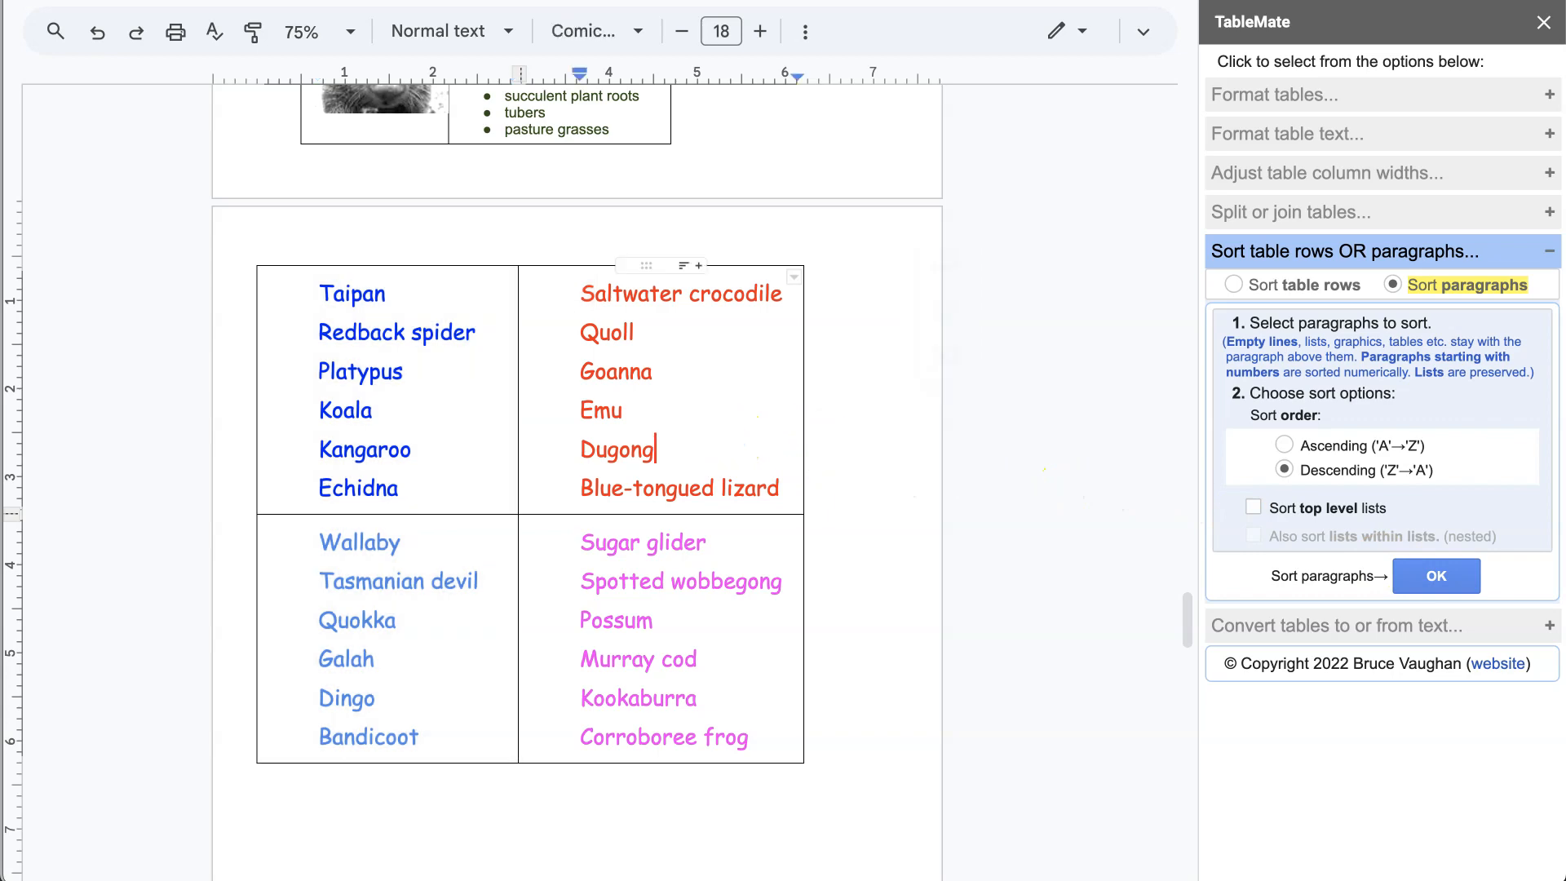